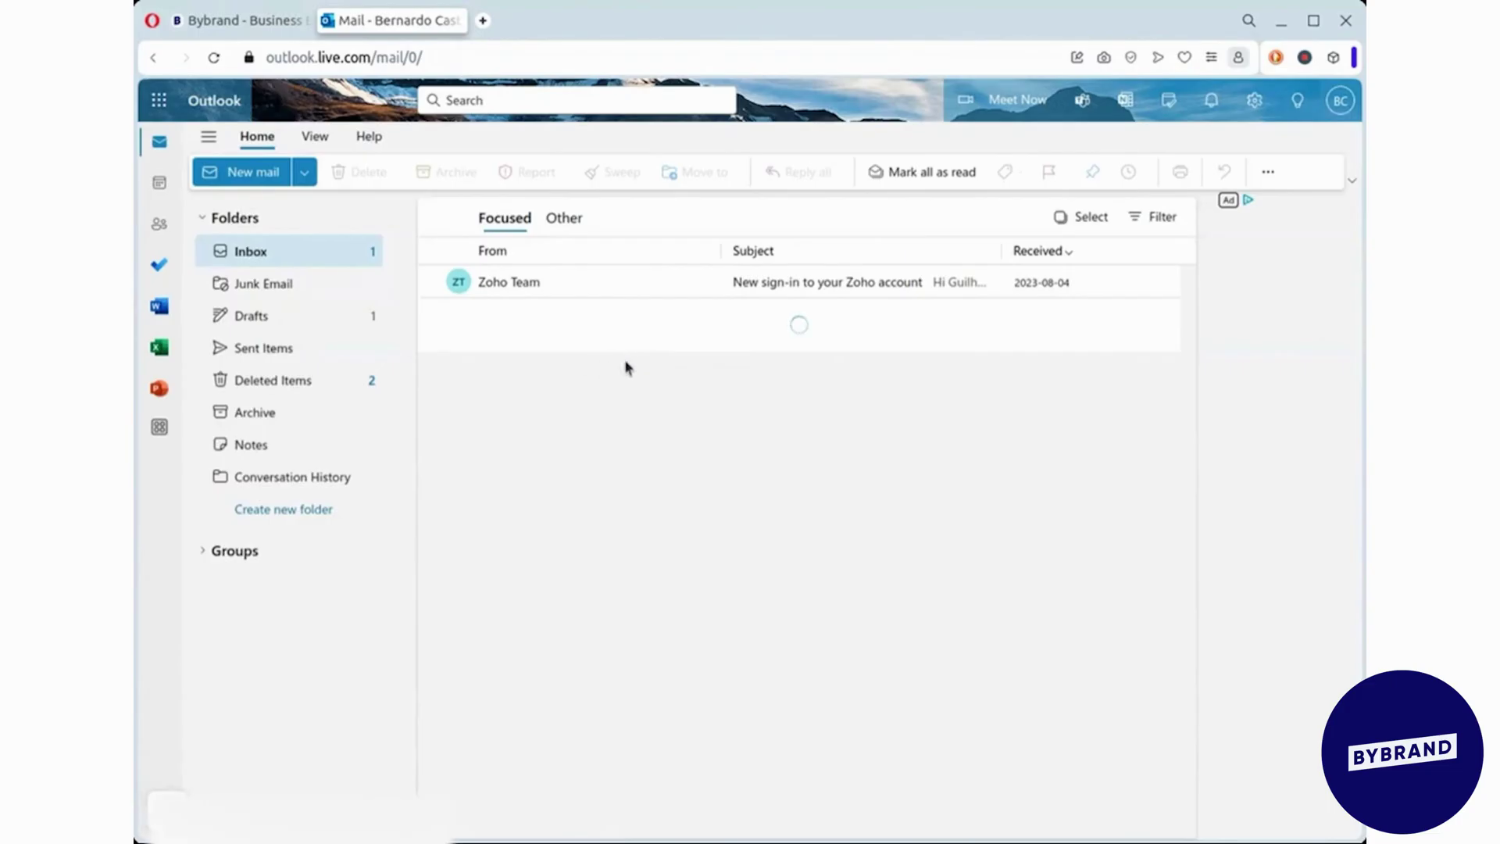
- Open Outlook's Mail > Compose and reply settings and put the cursor in the empty signature fields
click(1256, 102)
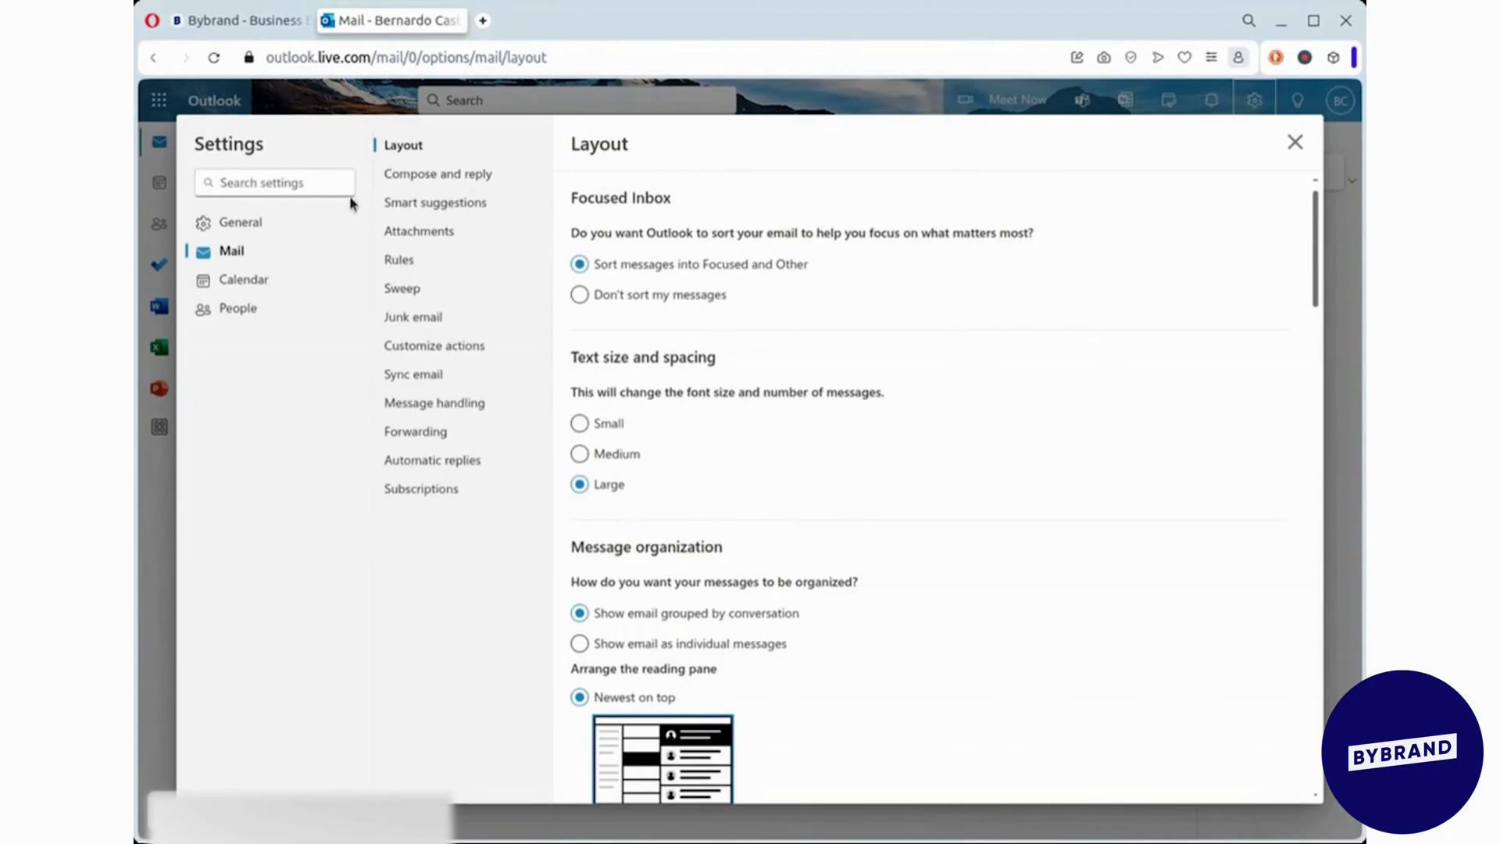
click(240, 225)
click(233, 250)
click(422, 186)
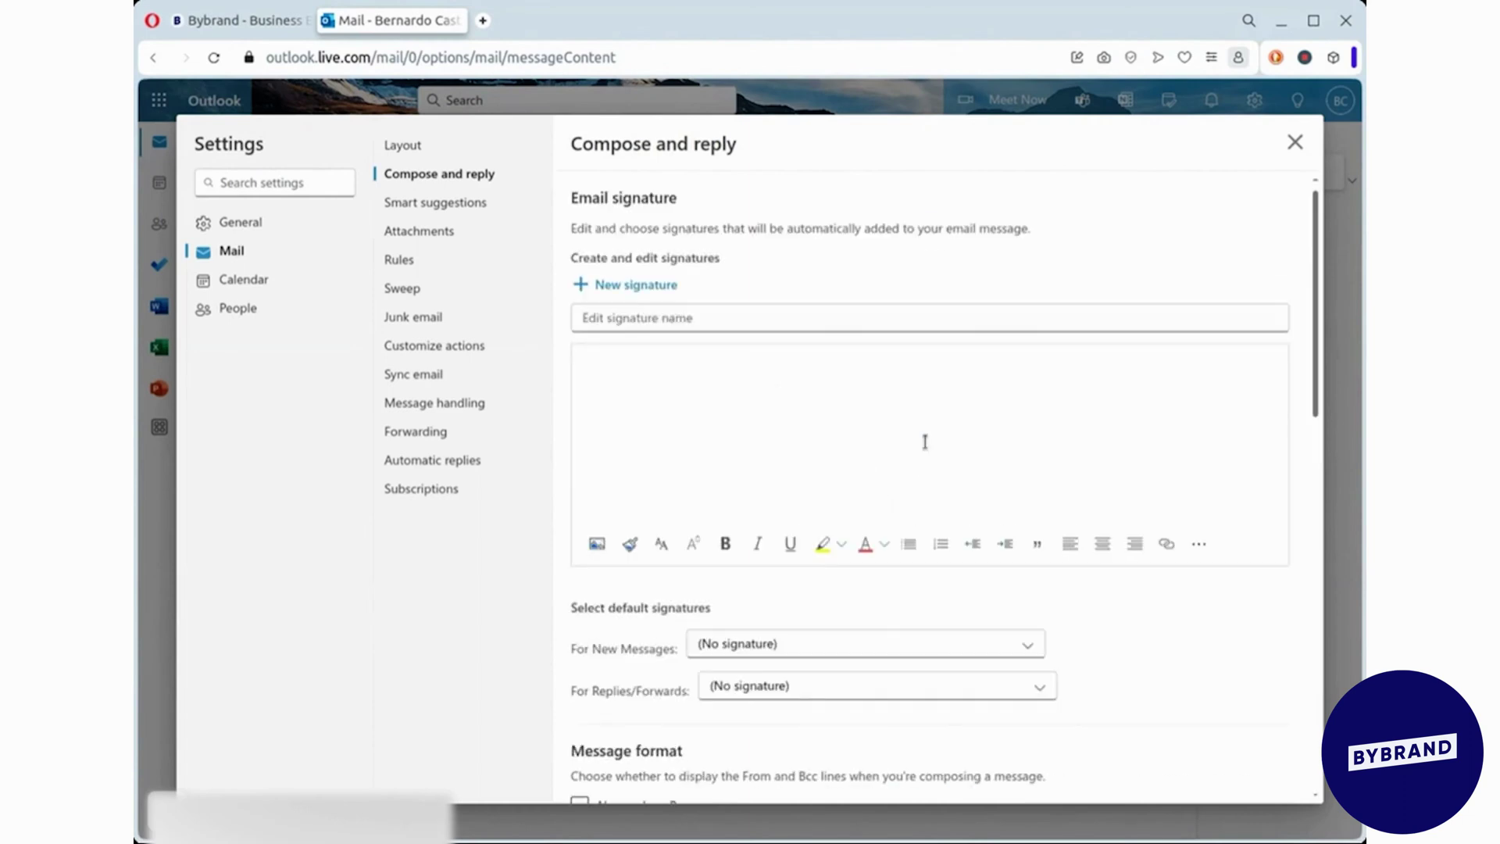
click(627, 317)
click(657, 375)
- In Bybrand, start a new signature from the one-column round-portrait template
click(257, 31)
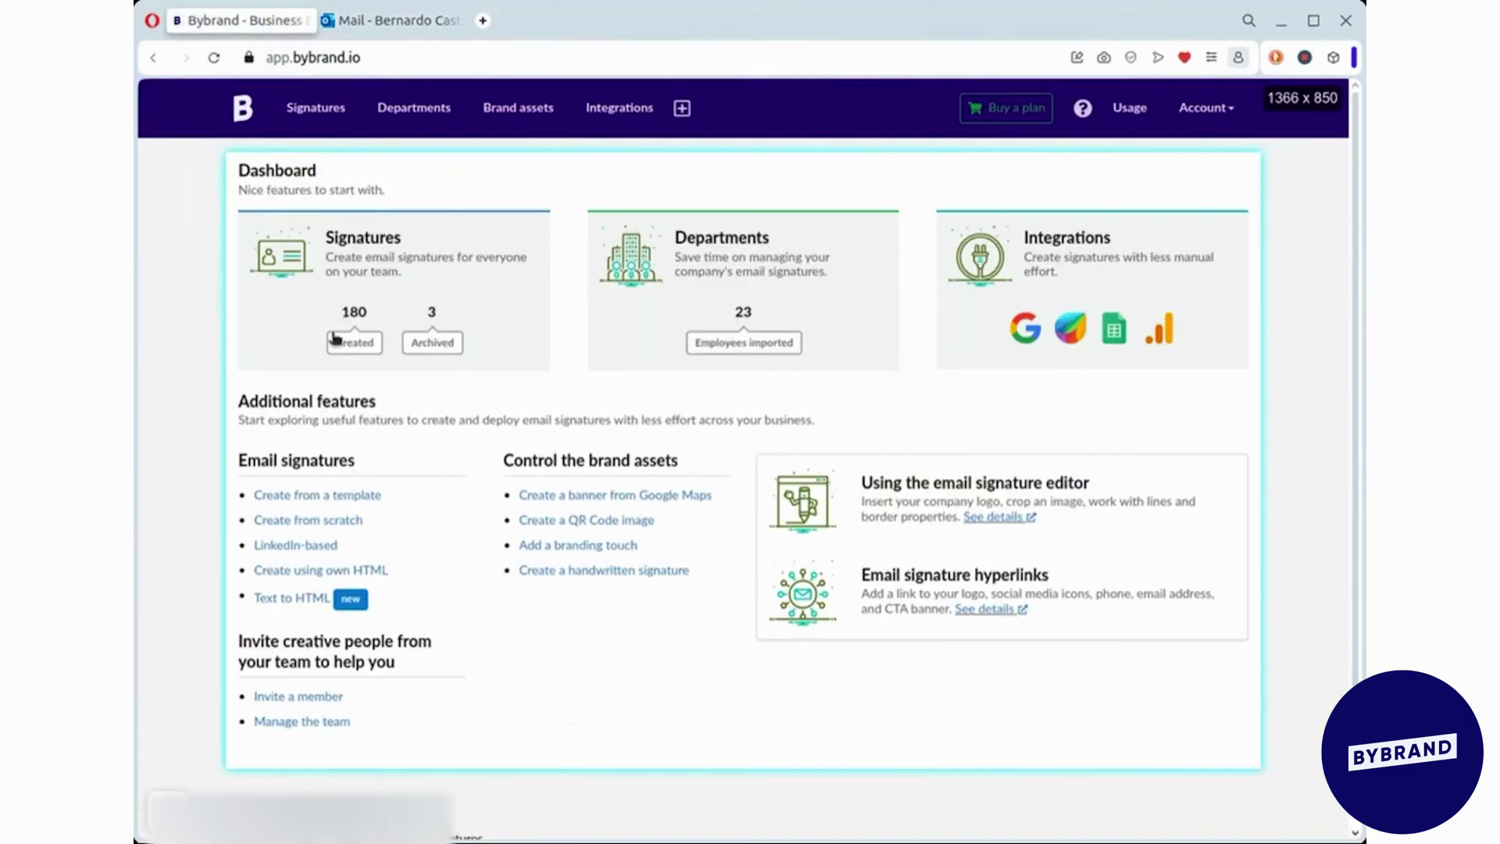
click(353, 498)
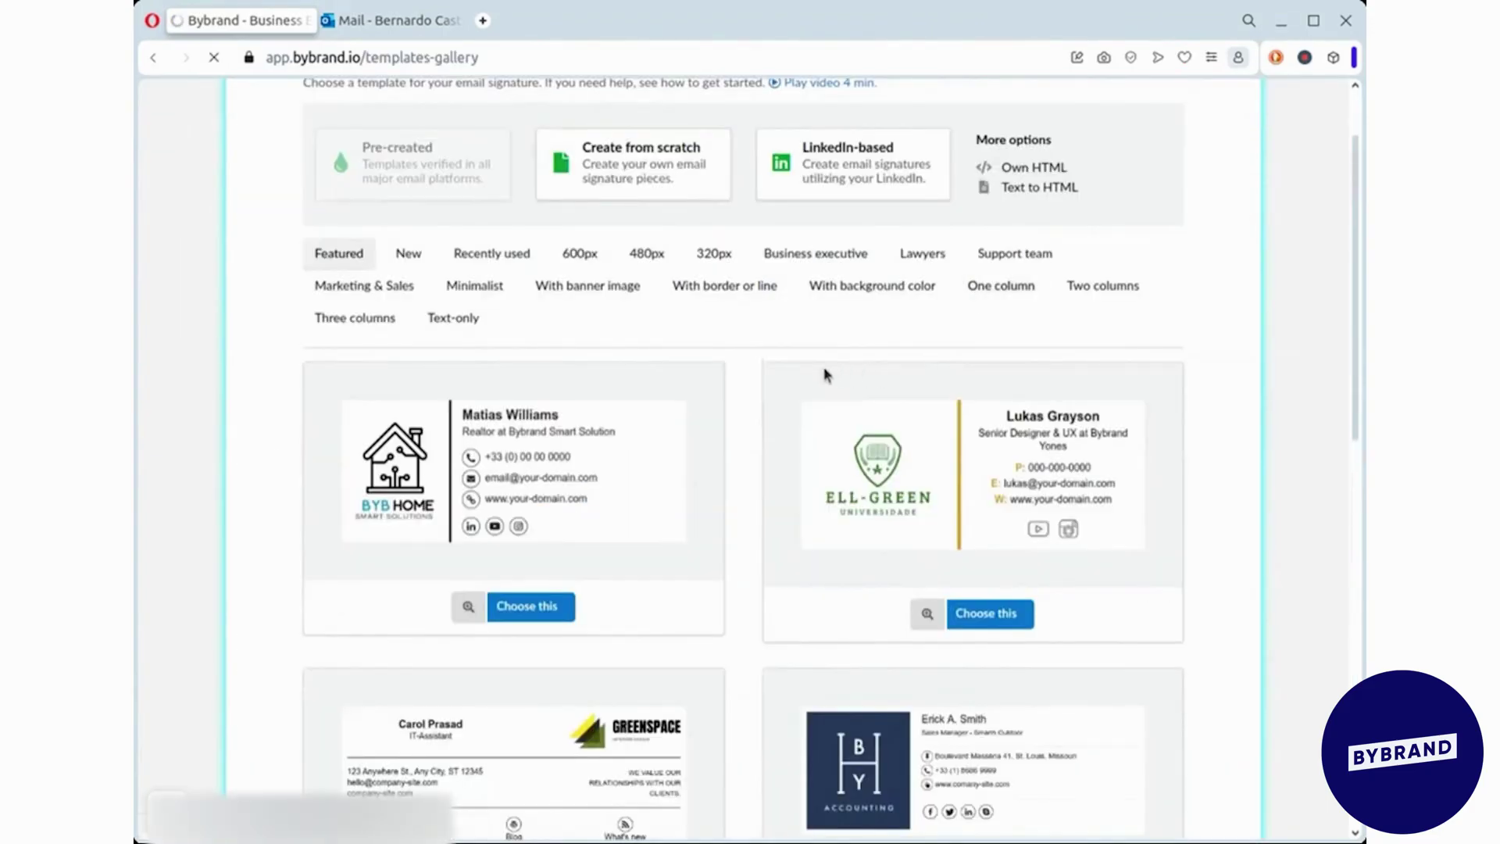
scroll(773, 363, down, 8)
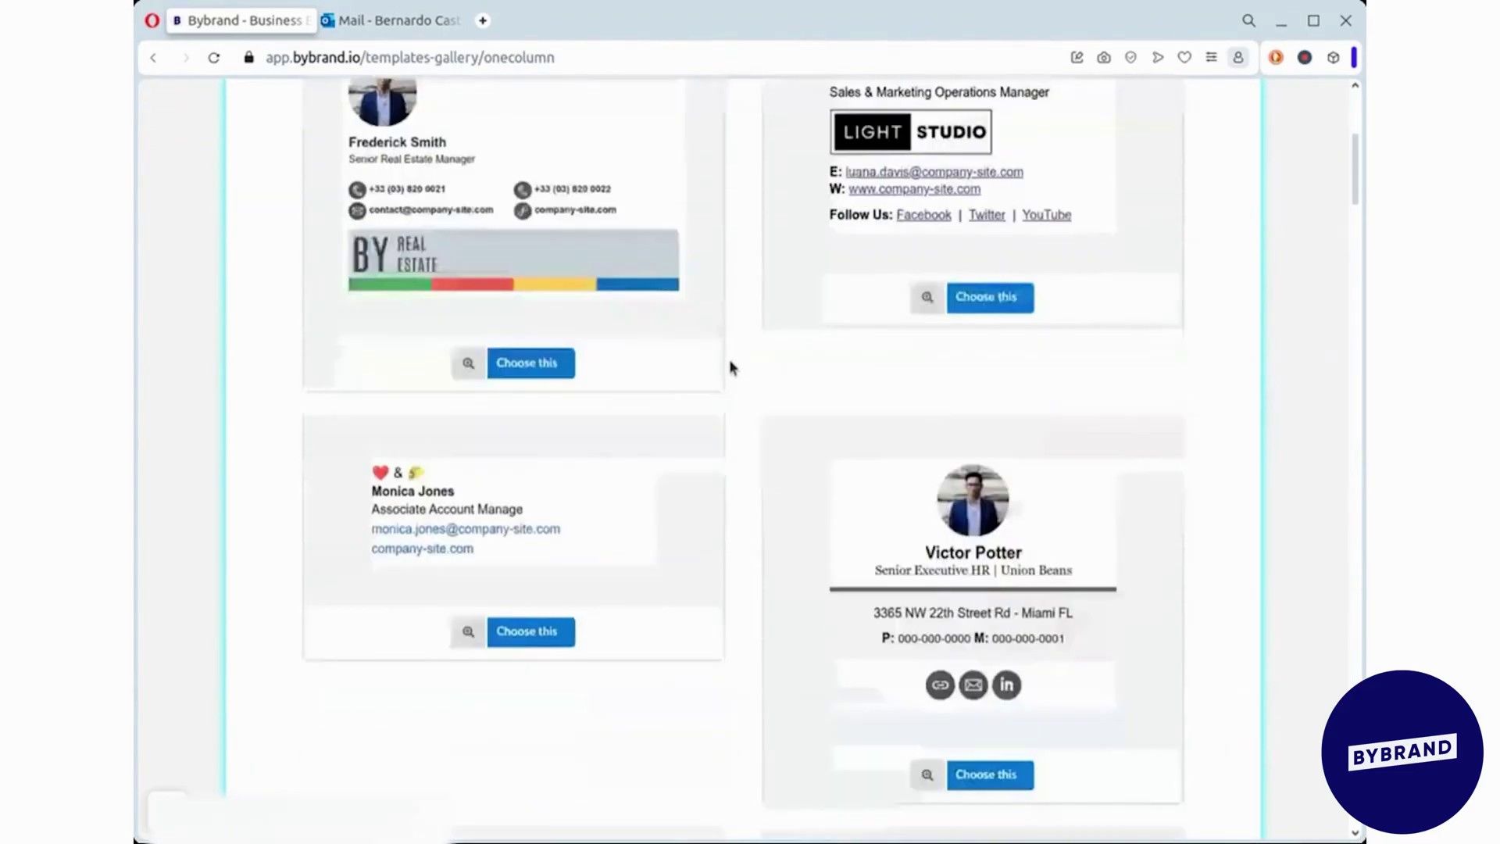
click(928, 593)
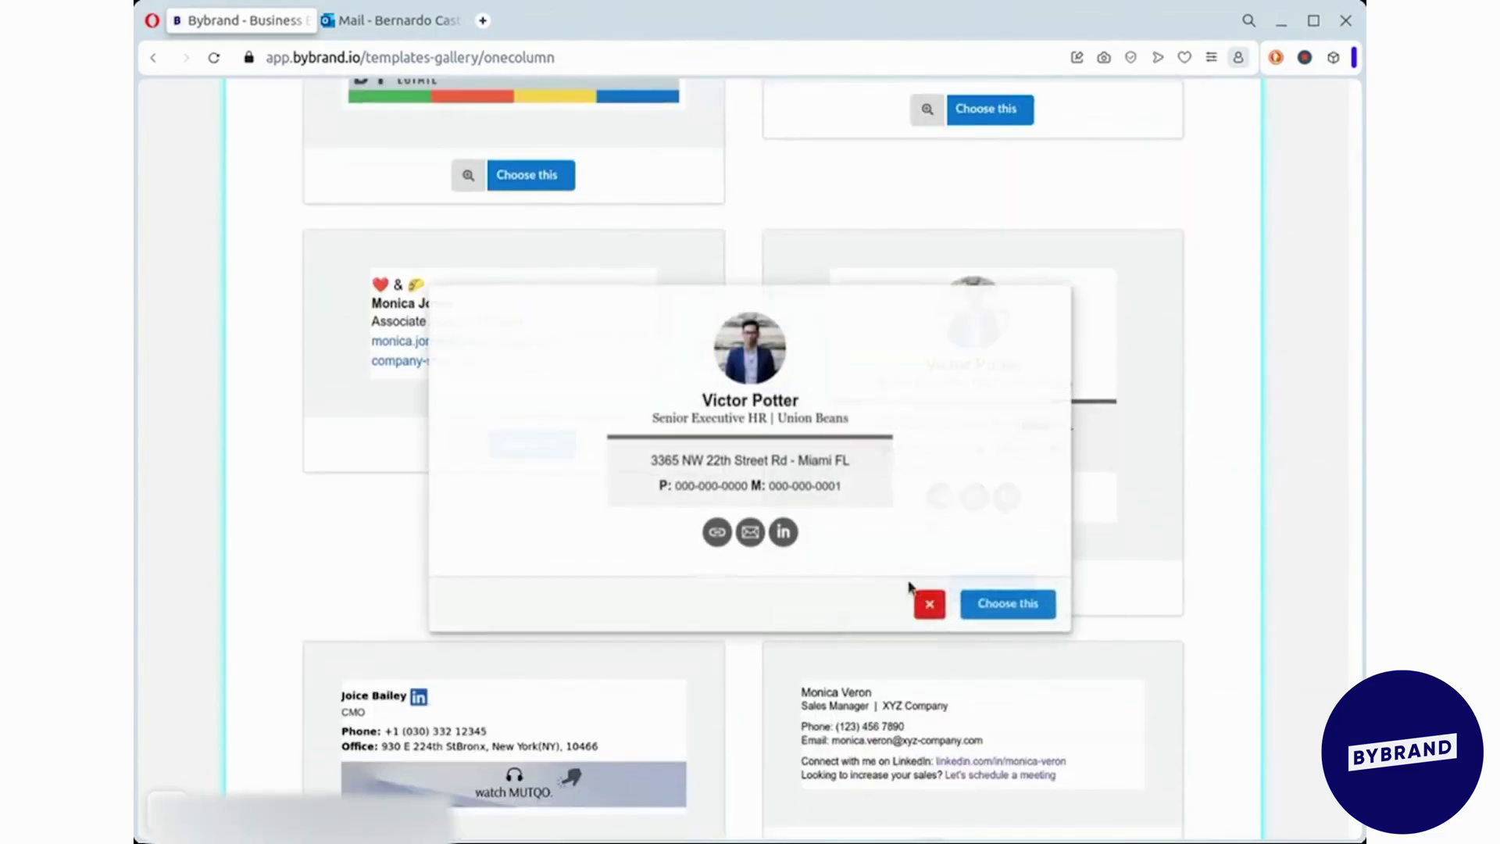
click(1008, 603)
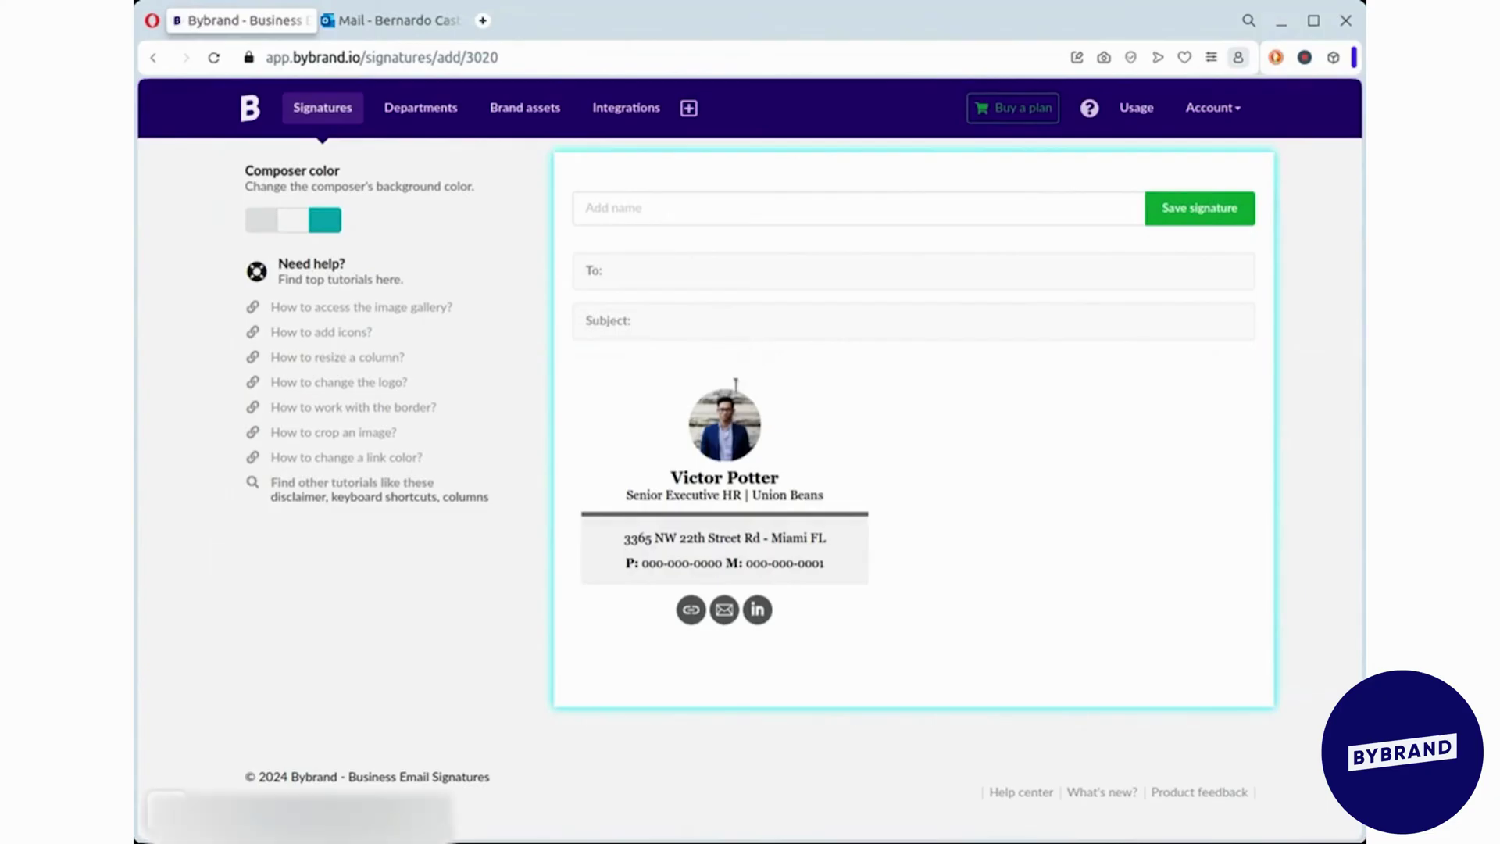
- Replace the template portrait with an uploaded photo and shrink it to a small circle
click(707, 425)
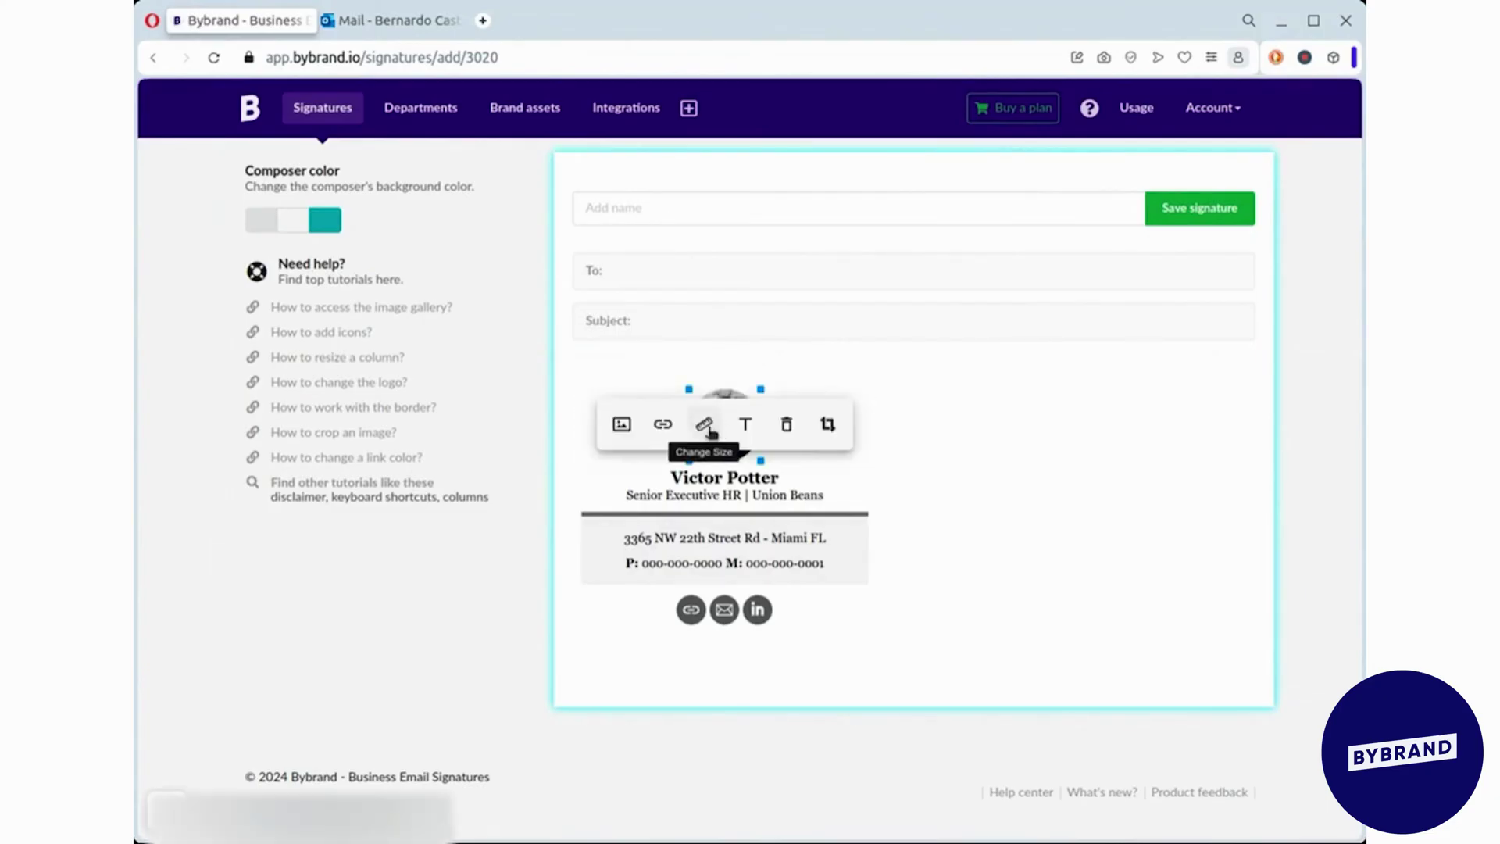
click(621, 425)
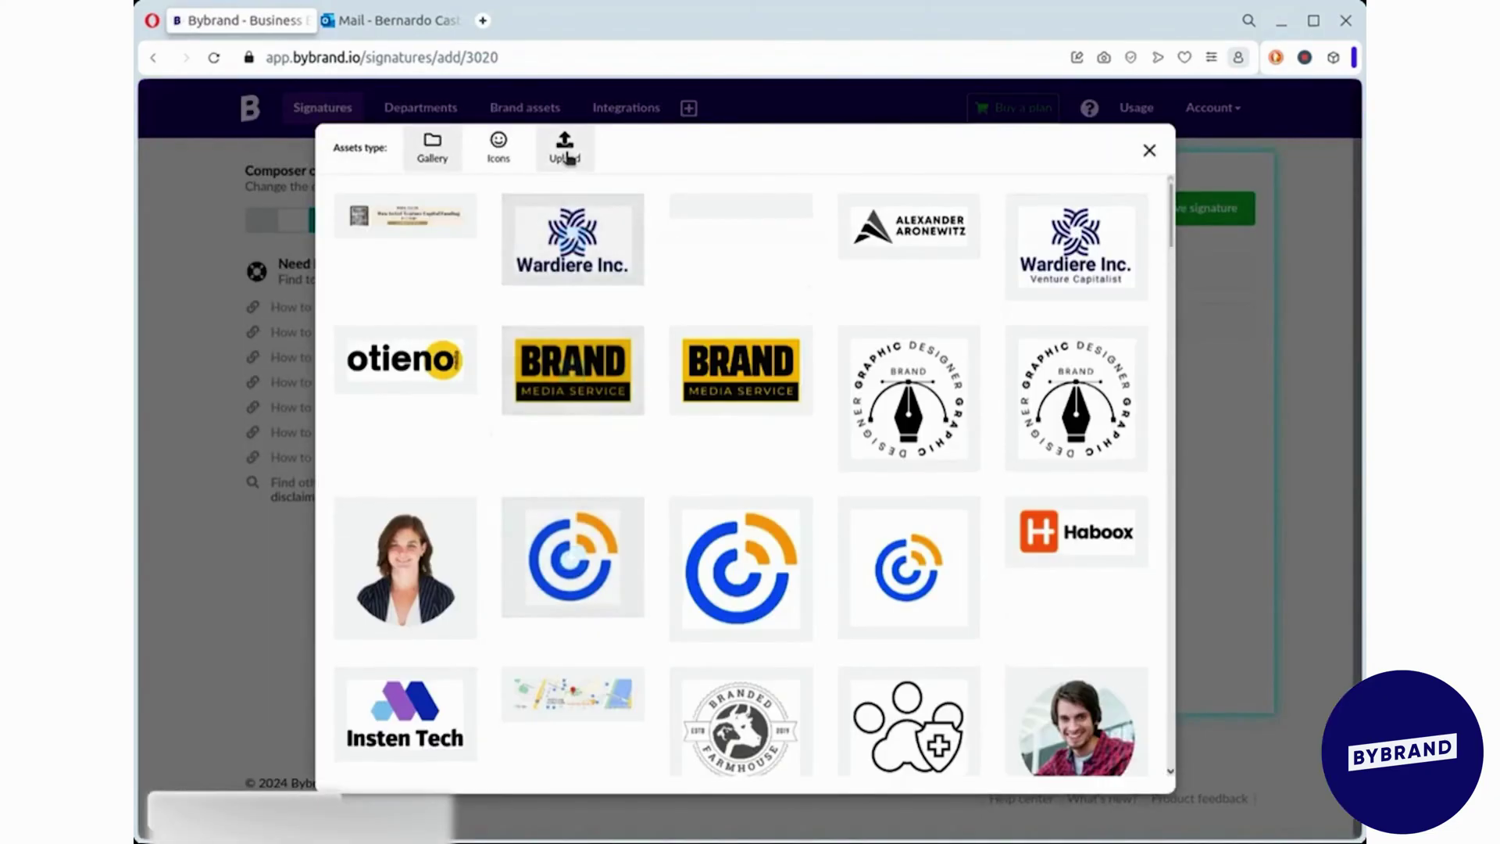
click(565, 152)
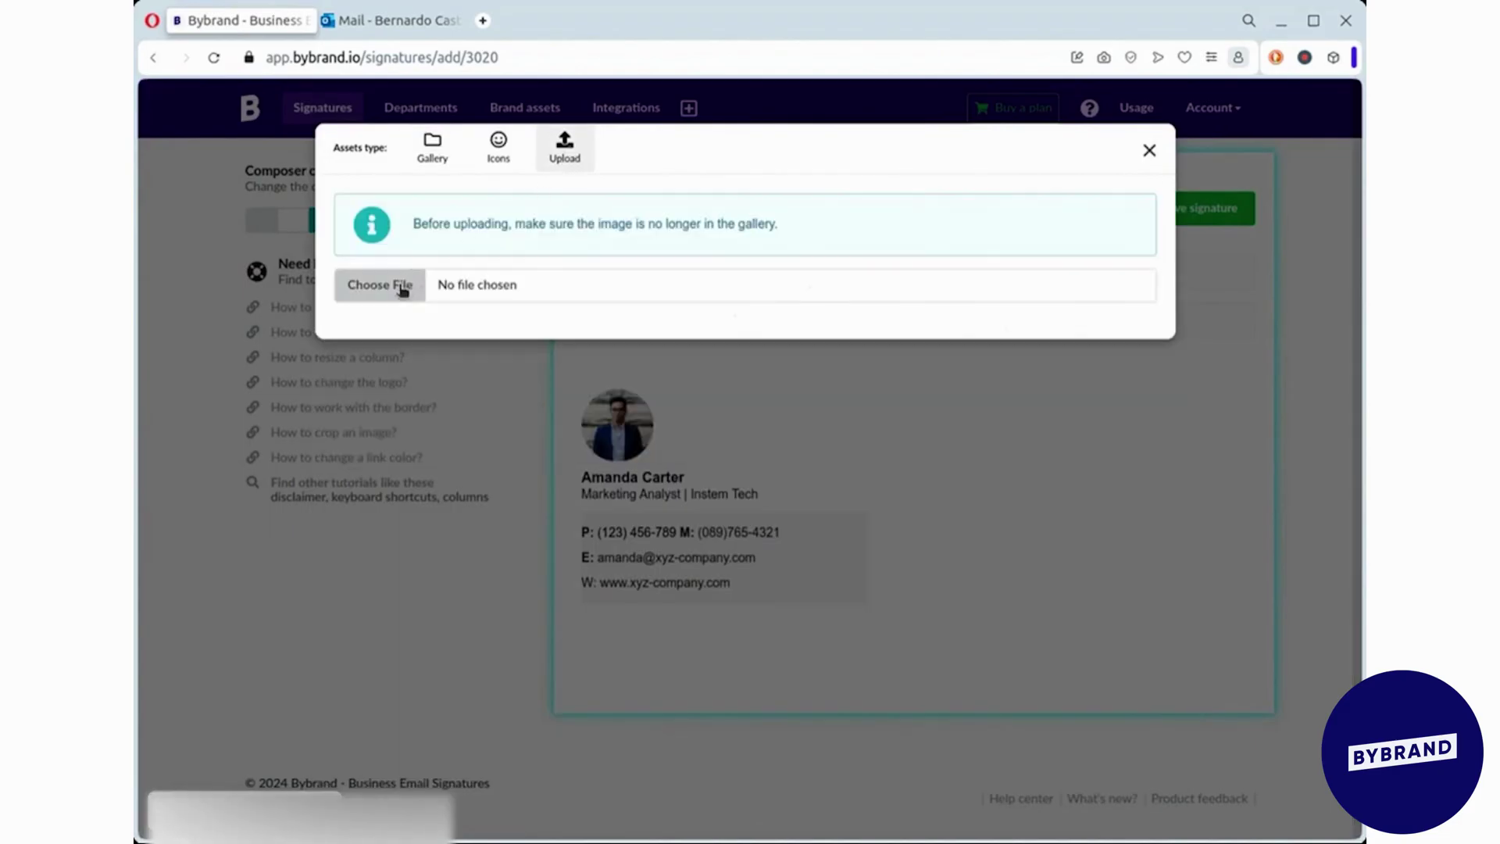
click(401, 287)
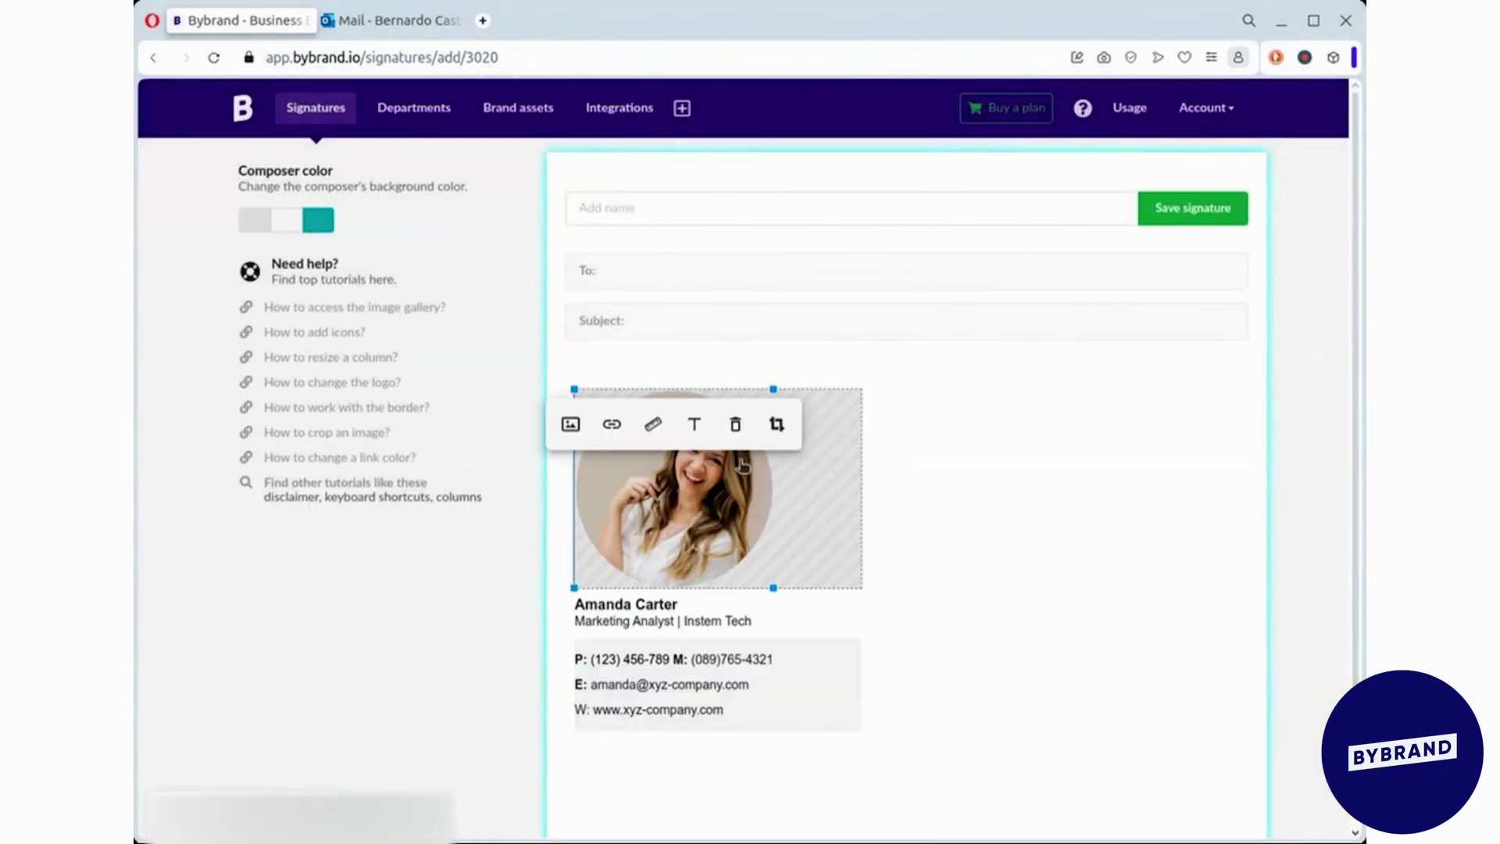
drag(774, 385, 668, 408)
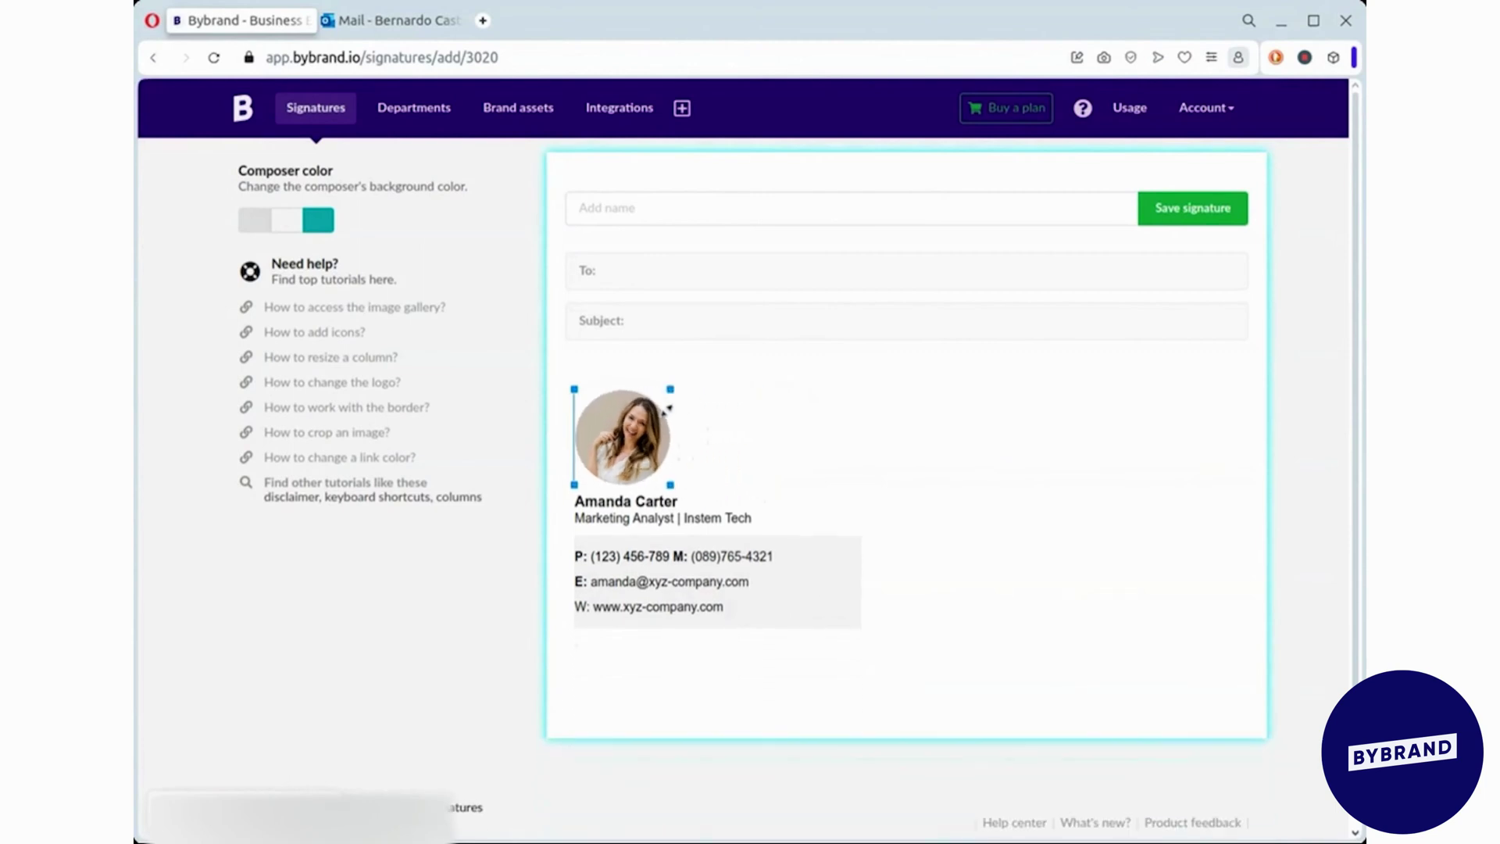
- Upload the Insten Tech logo into the empty row below the contact details and shrink it
click(666, 647)
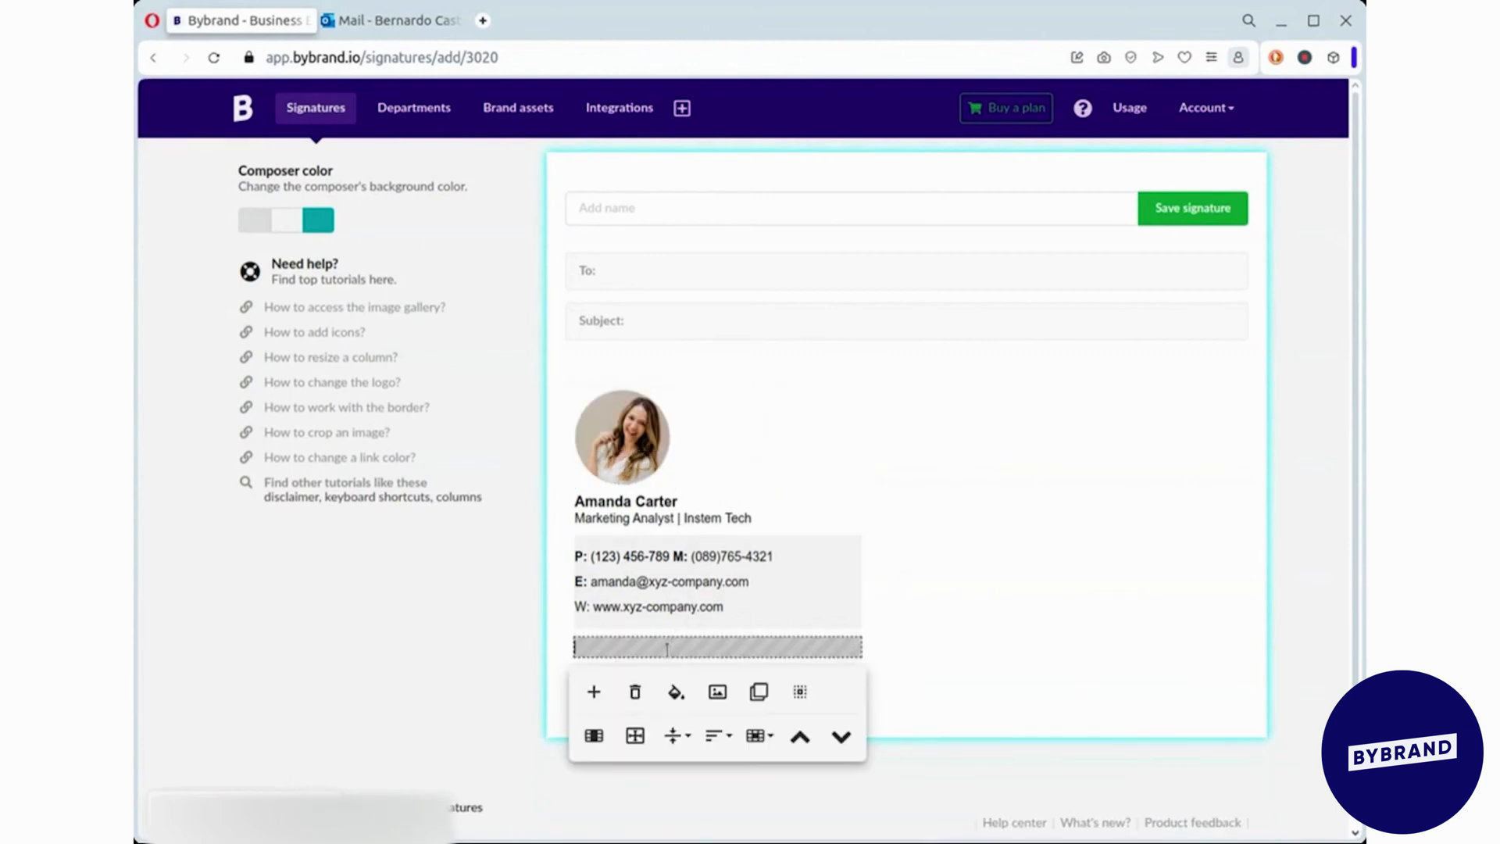
click(717, 691)
click(566, 150)
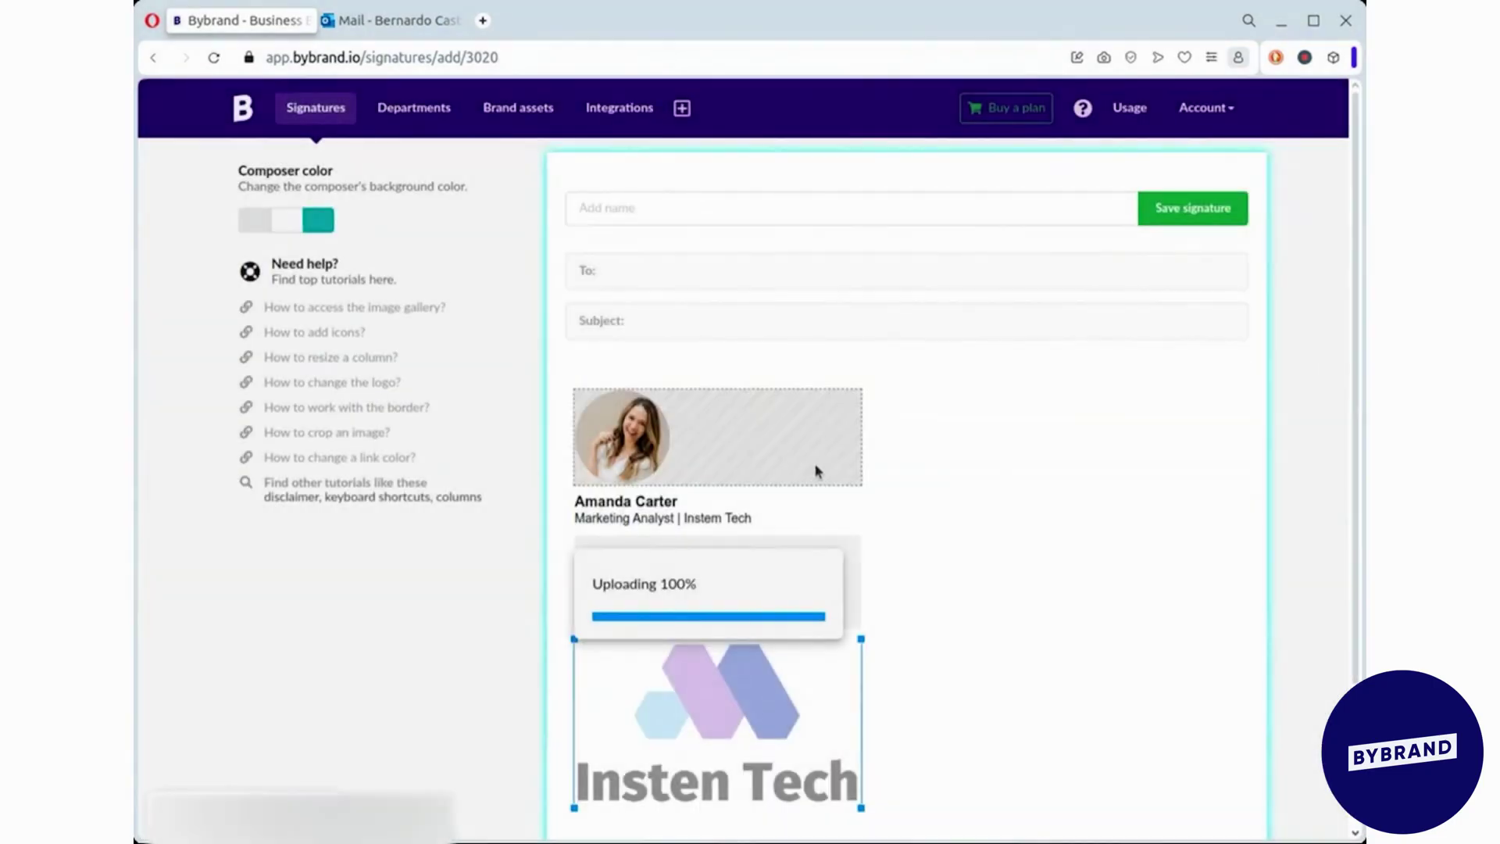
scroll(859, 633, down, 2)
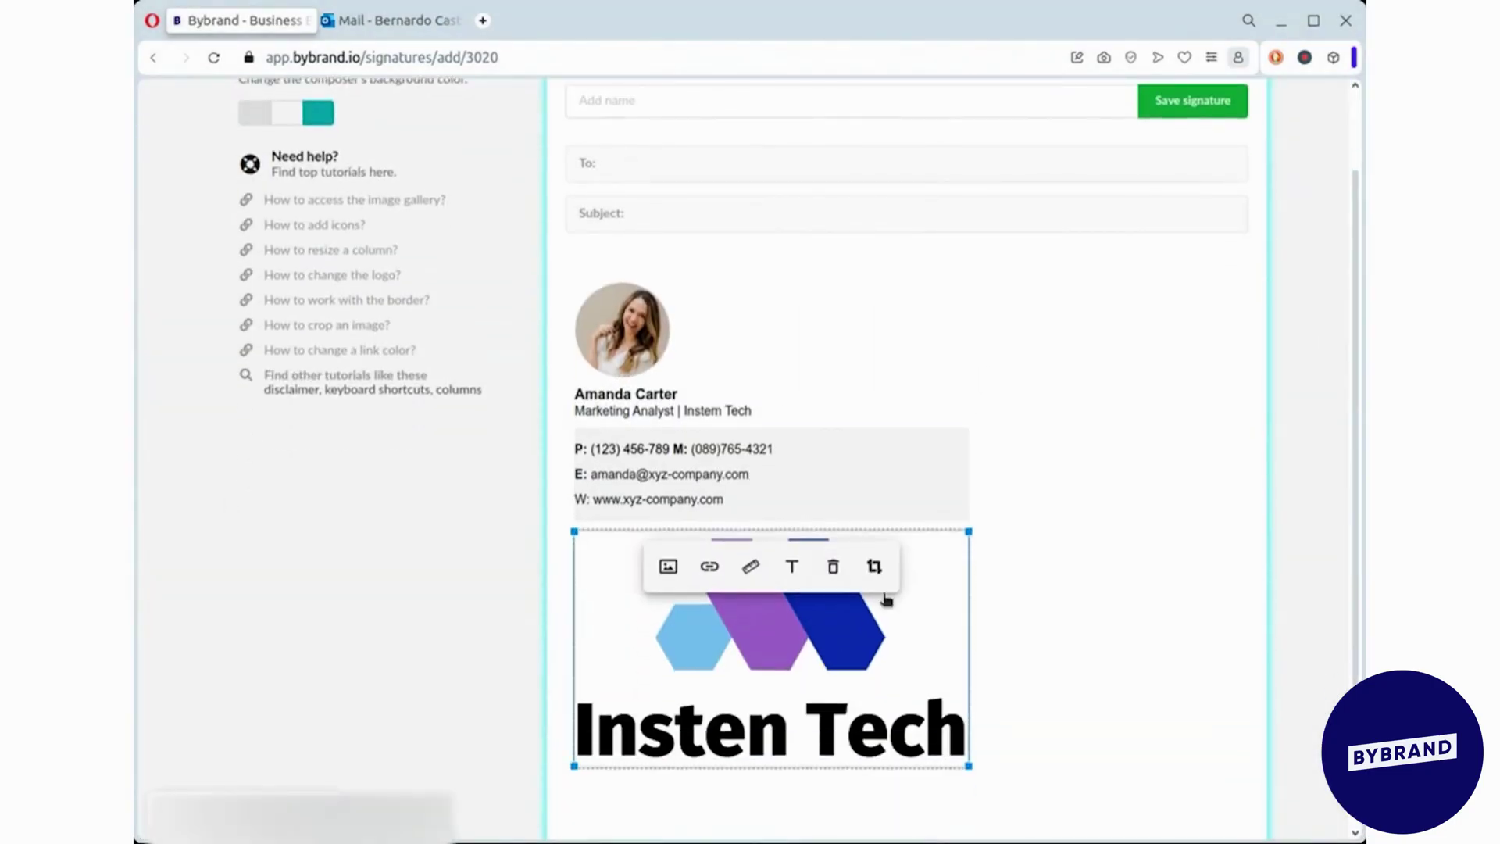
drag(968, 529, 732, 536)
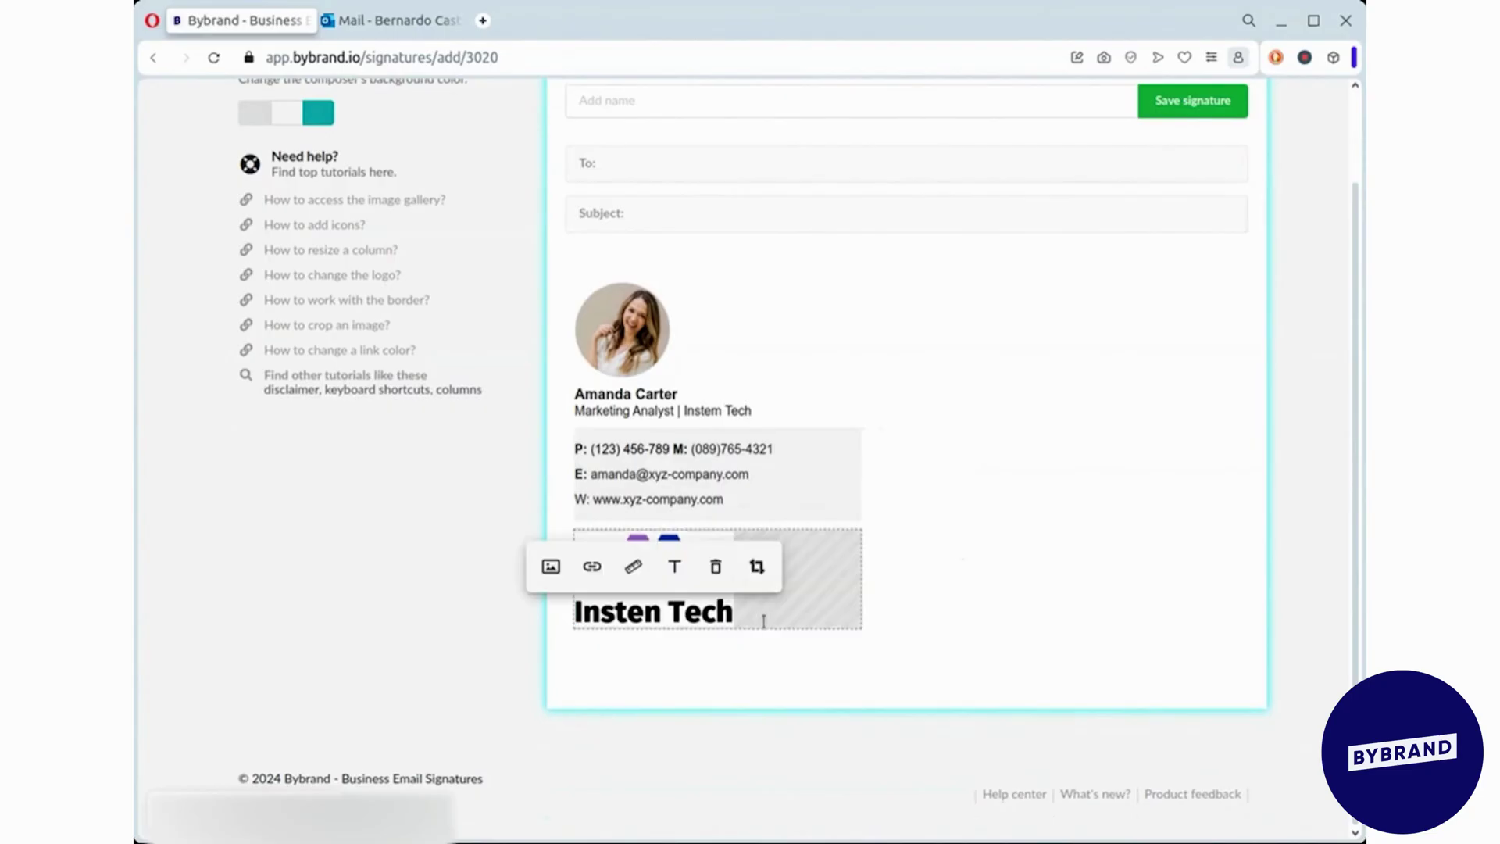
click(797, 561)
- Add a simple text line under the logo reading 'LinkedIn | Twitter (X) | Instagram'
click(800, 619)
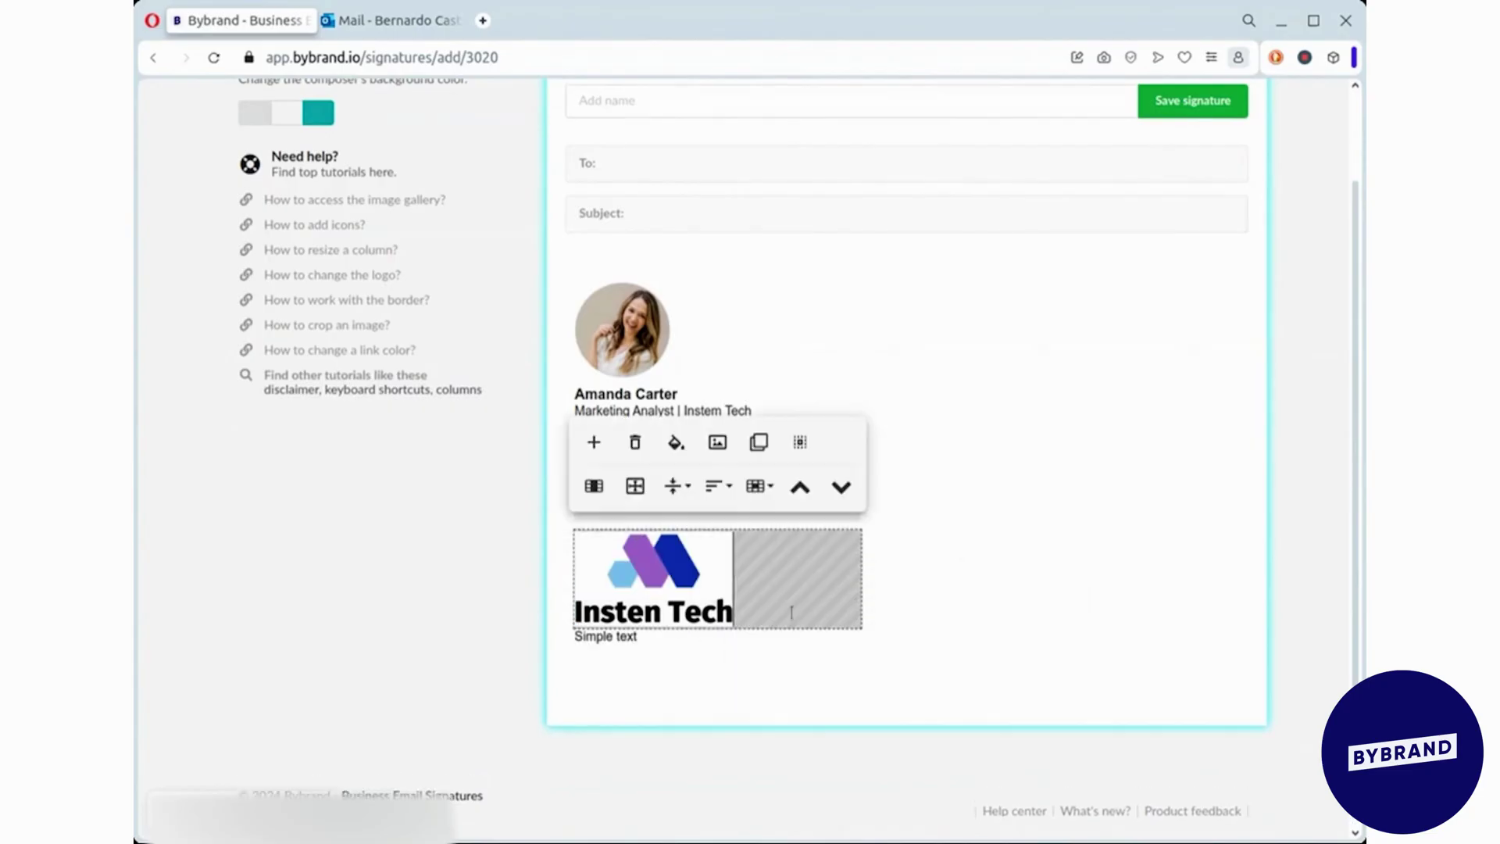
click(711, 642)
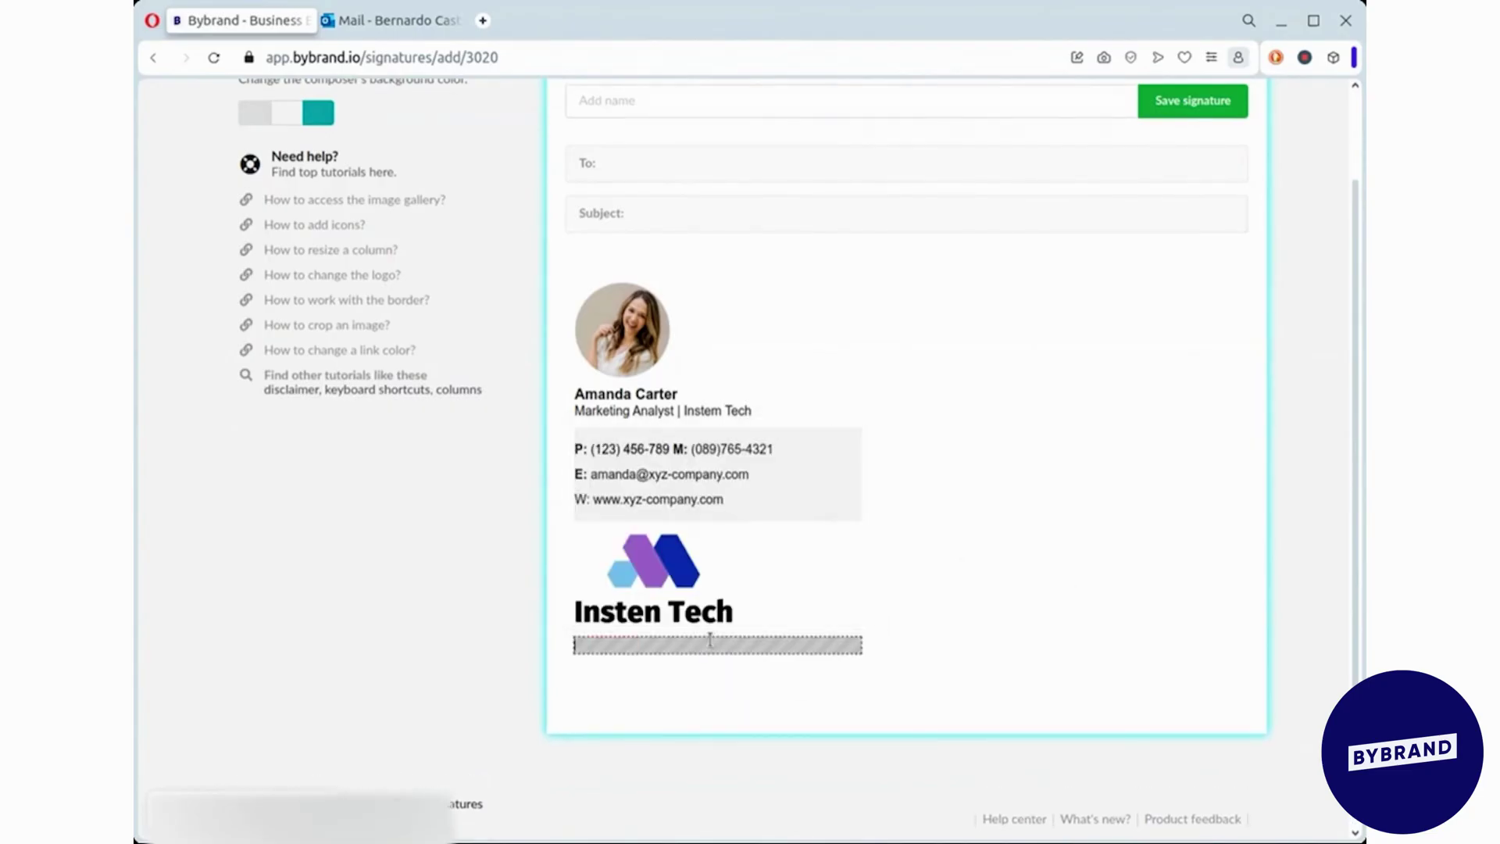
text(LinkedIn | Twitter ())
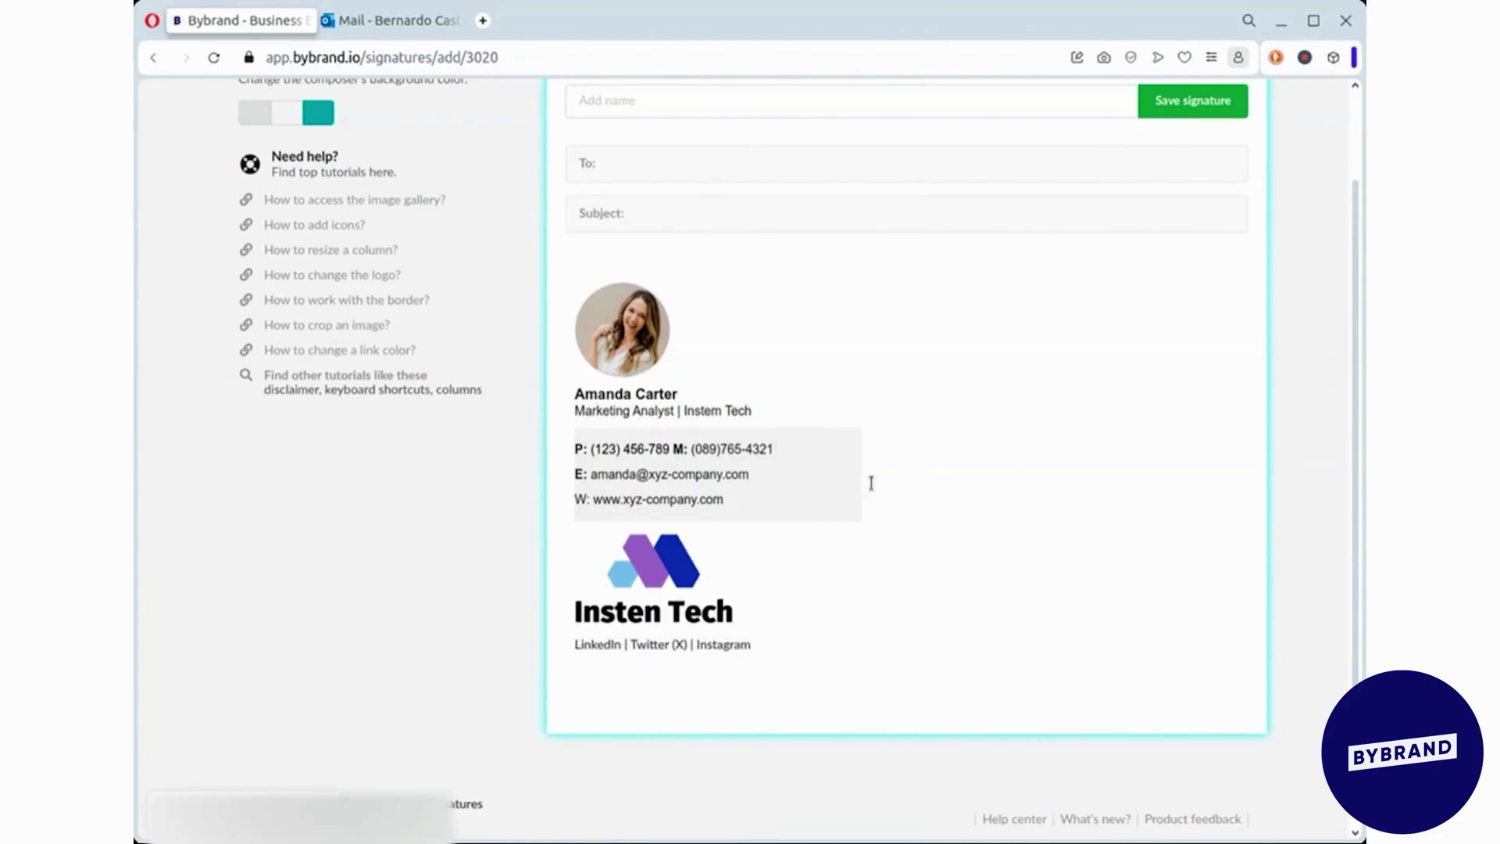
scroll(720, 134, up, 2)
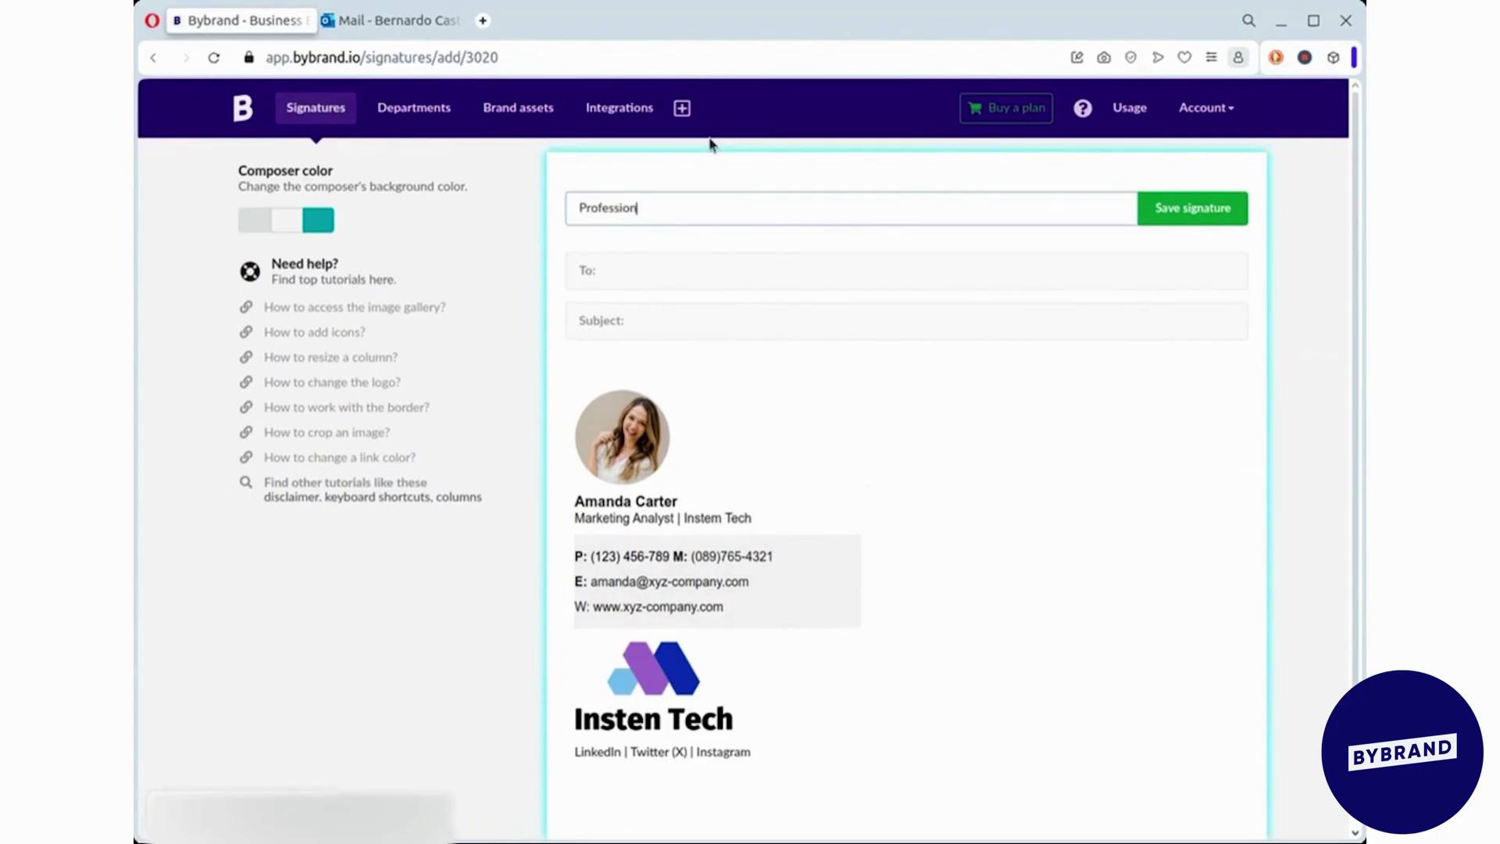
- Save as 'Professional signature' and add a 'Schedule a 15-minute meeting with me' line under the job title
key(Return)
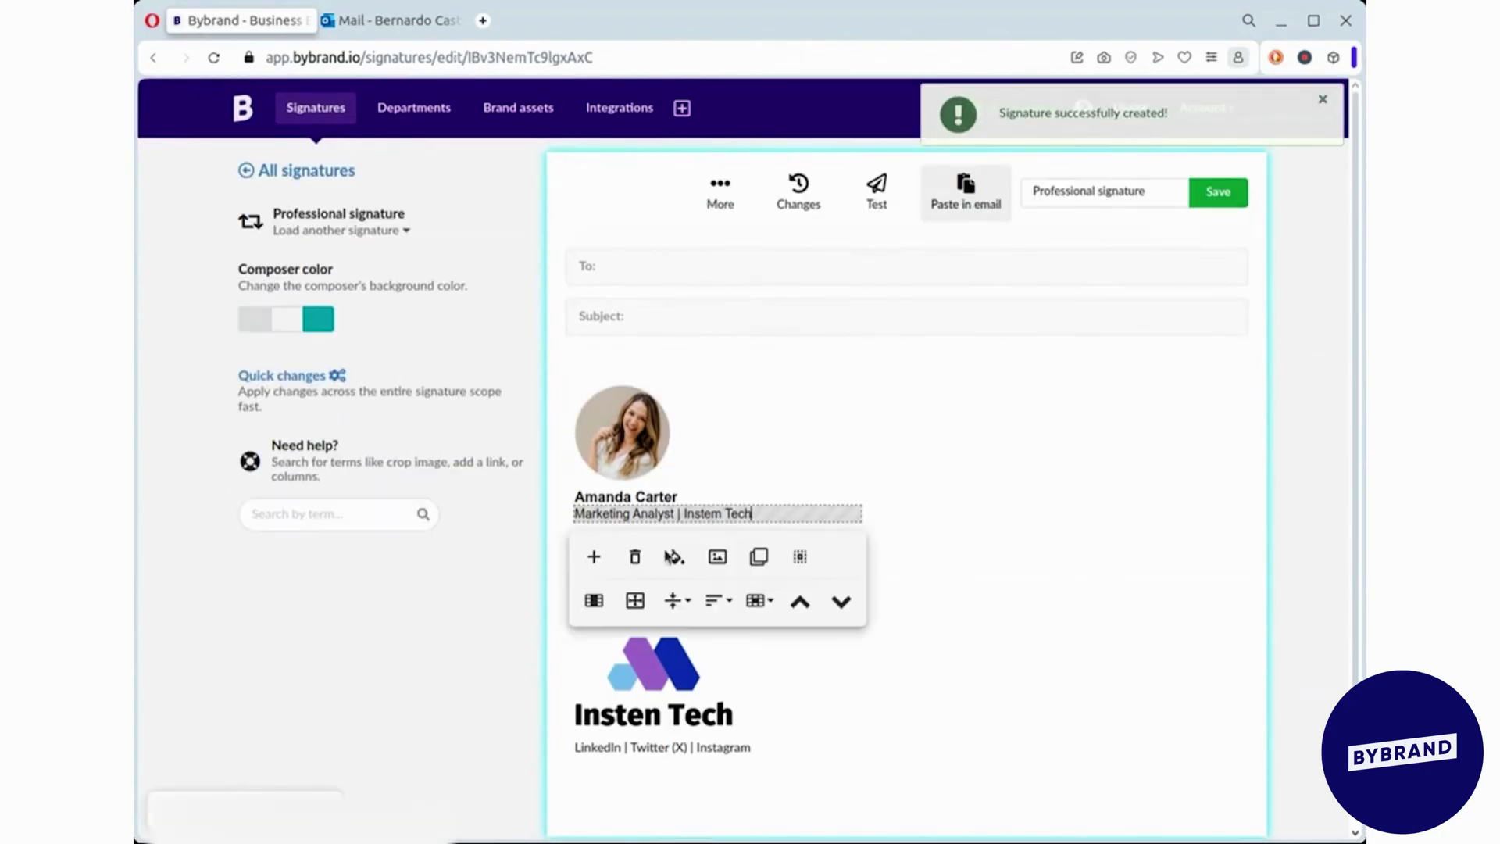
click(753, 514)
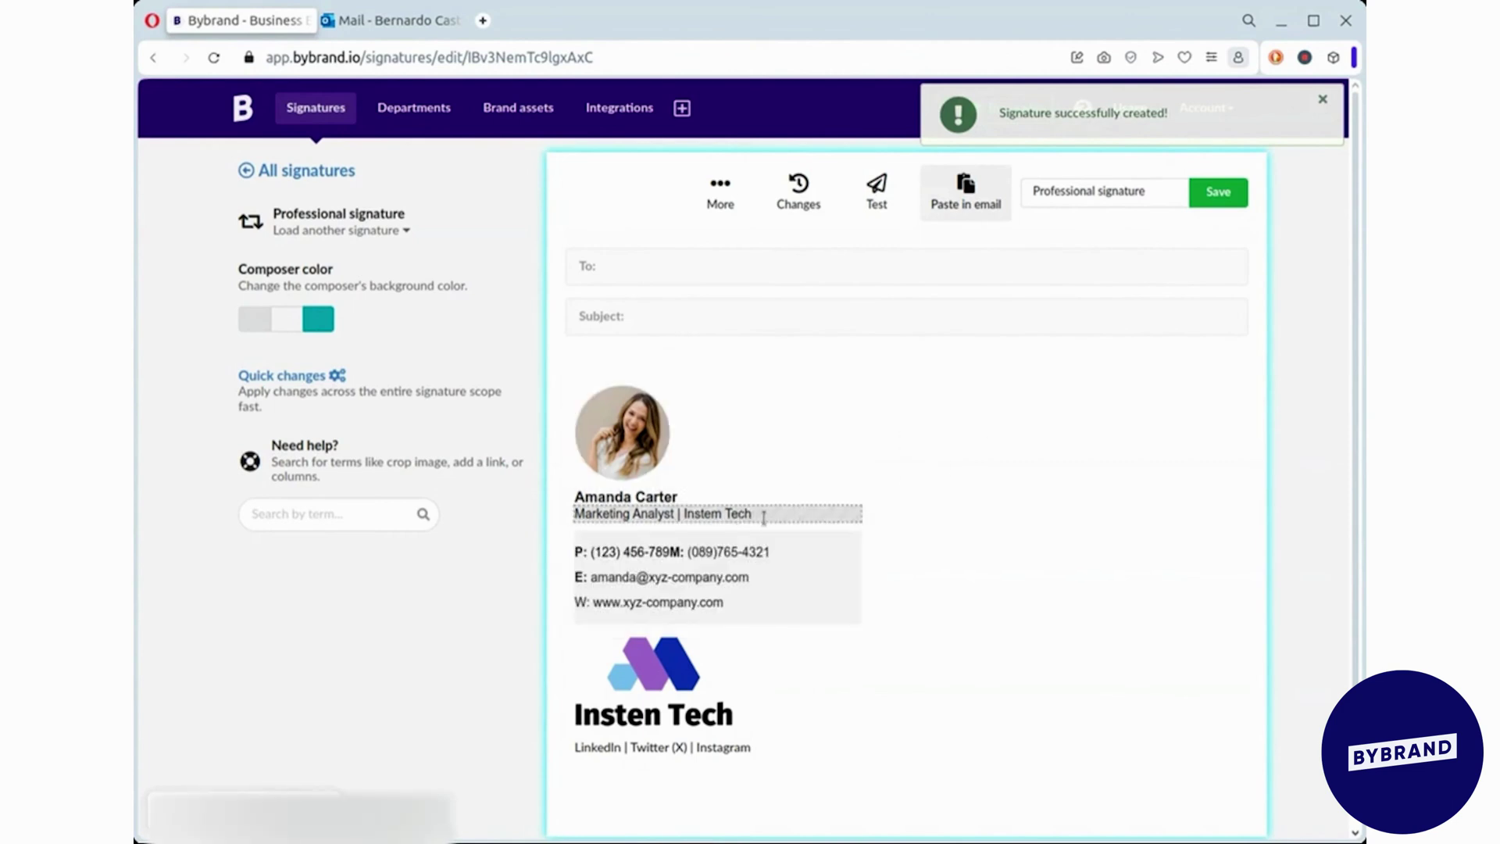
click(592, 554)
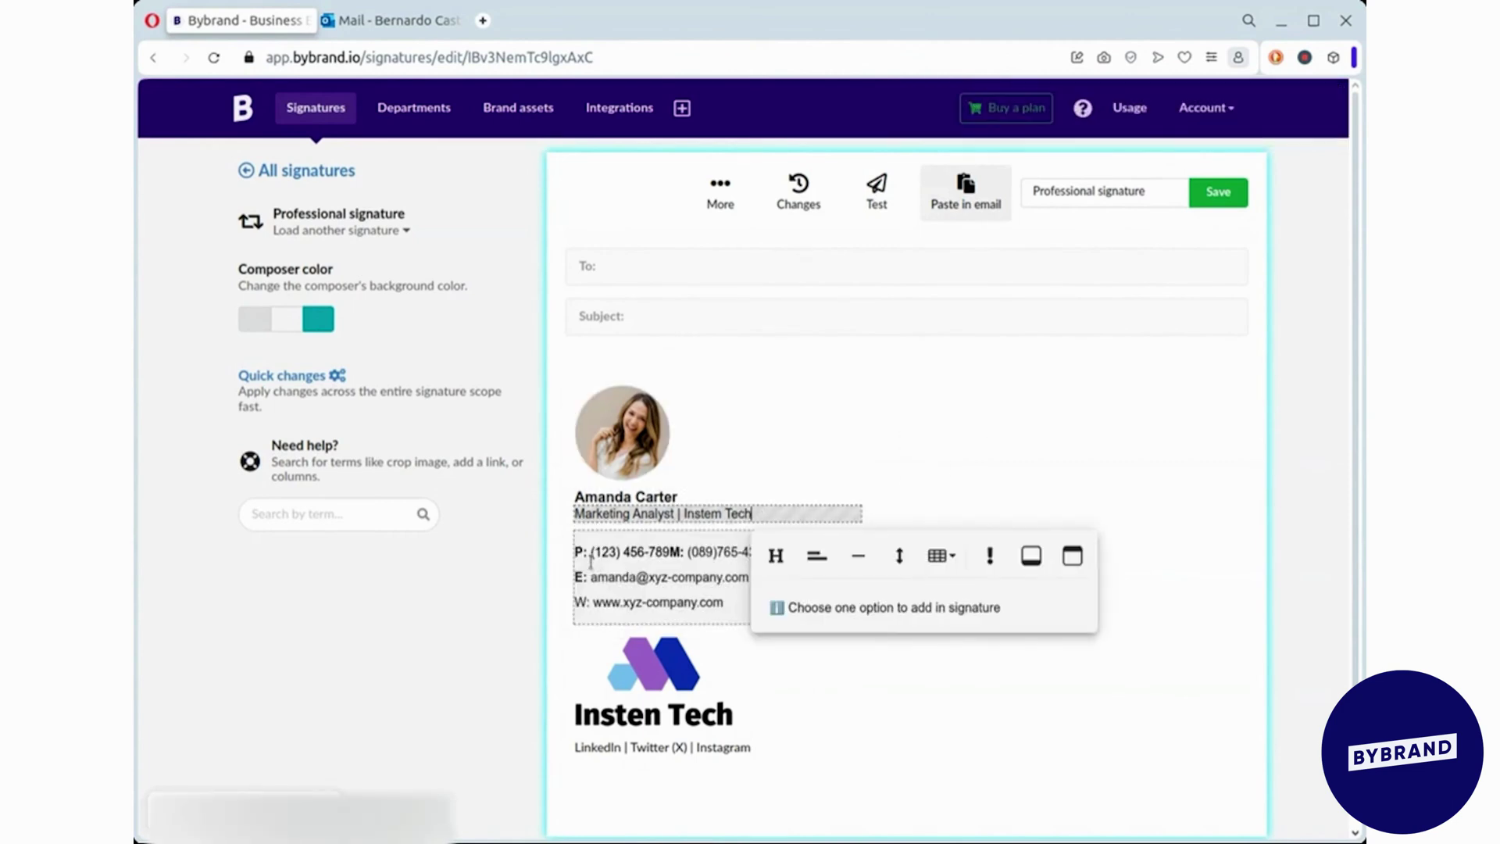
click(817, 556)
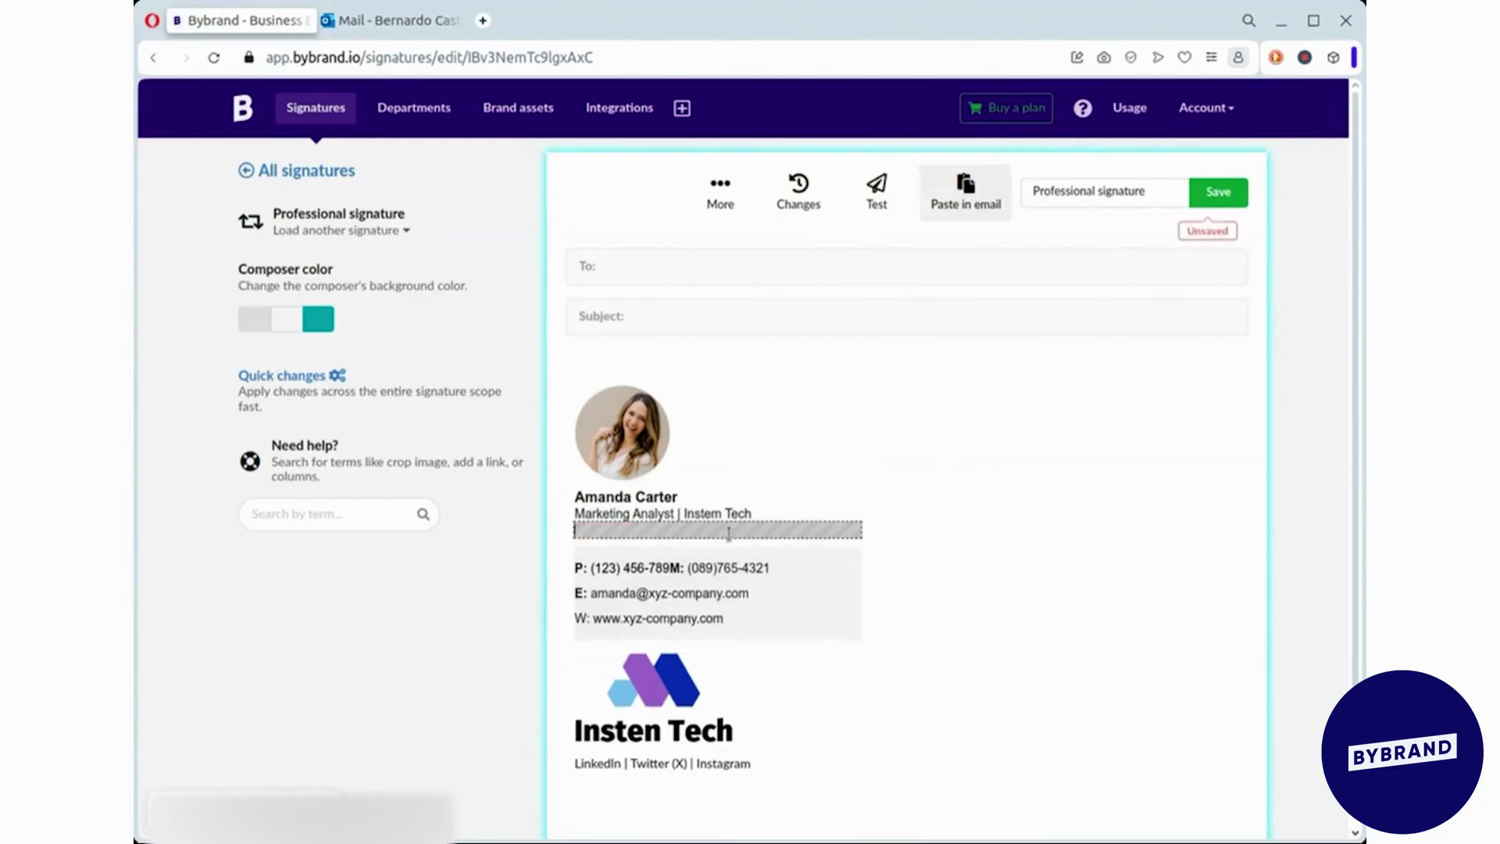
click(729, 533)
text(Schedule a 15-minute meeting with me)
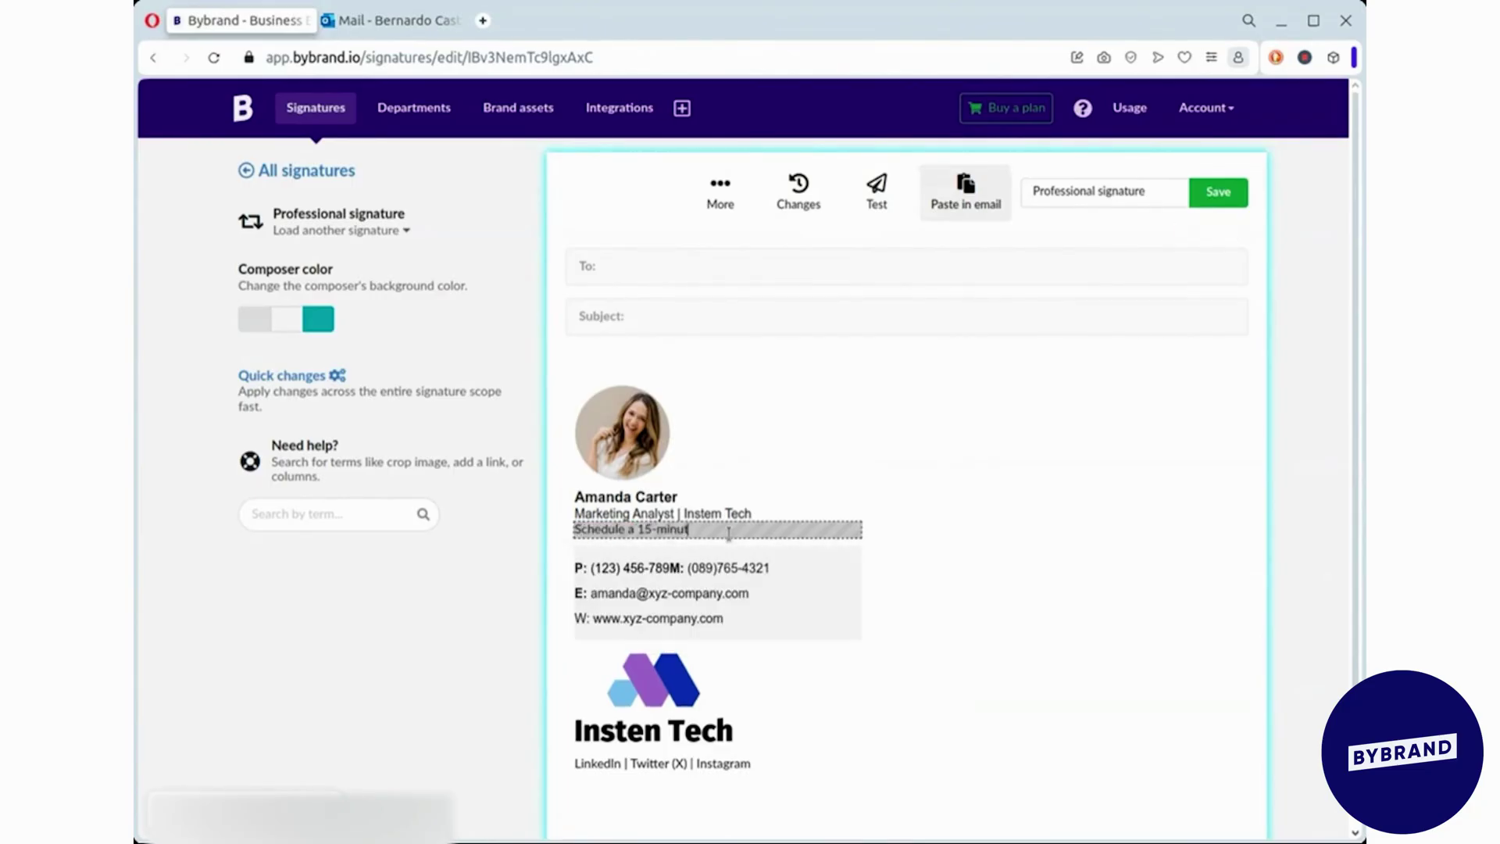
- Turn the meeting line into a link to the booking URL
triple_click(729, 529)
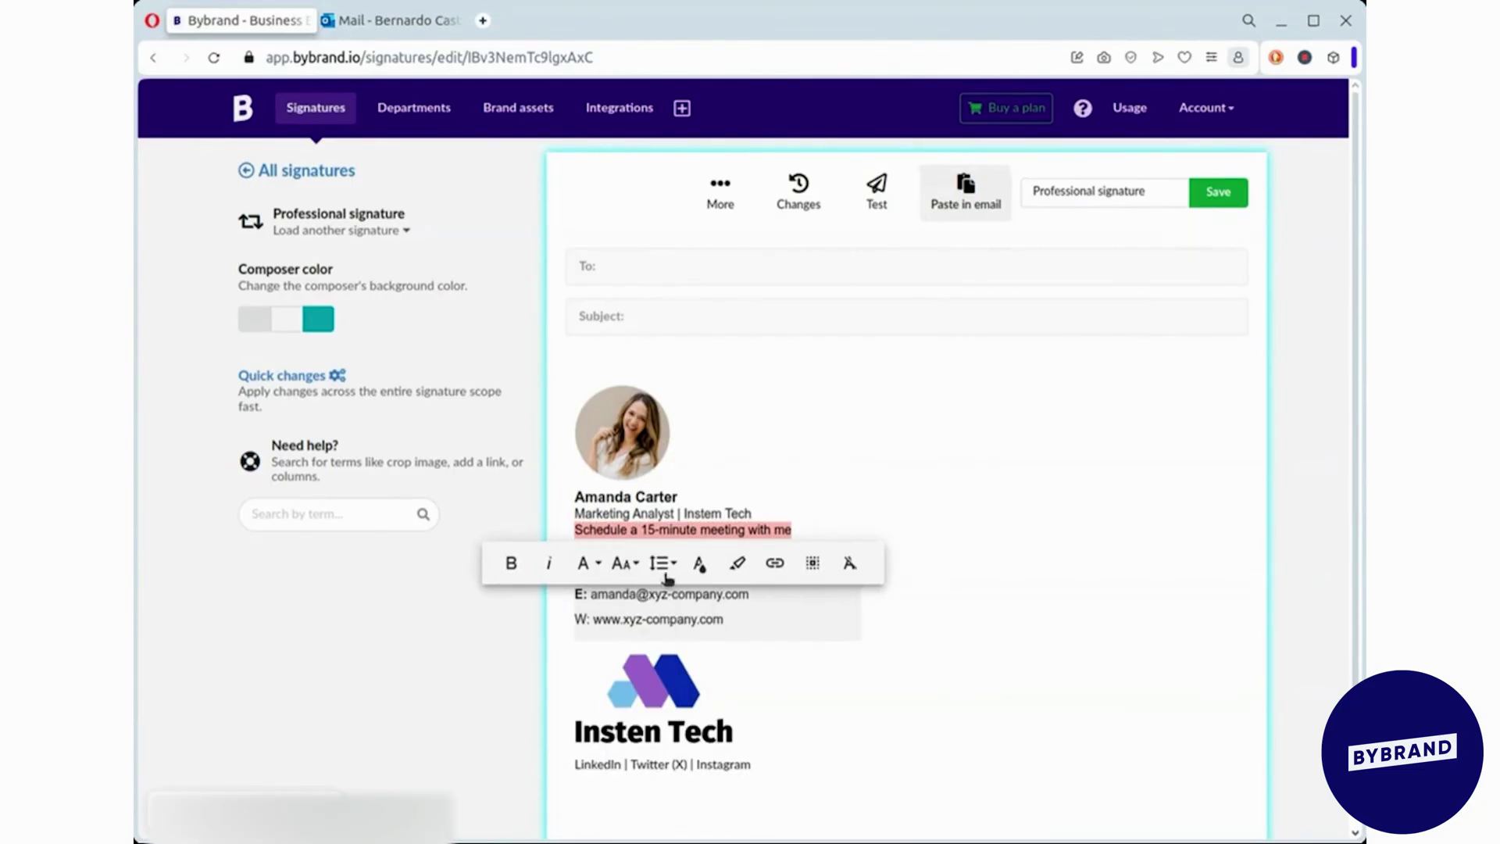
click(774, 561)
click(749, 637)
text(https://calendly.com/l)
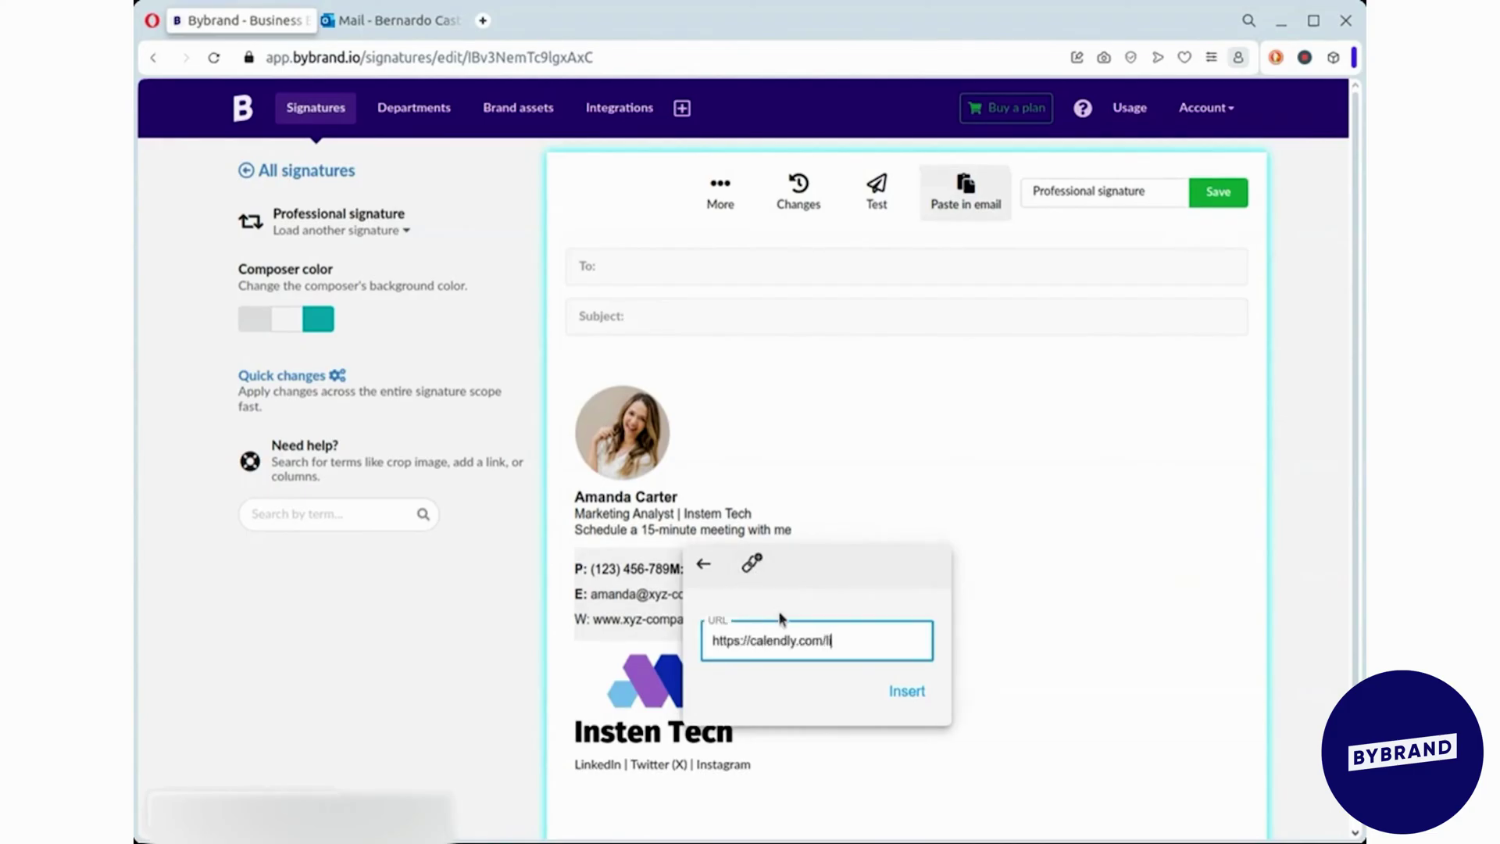
click(891, 689)
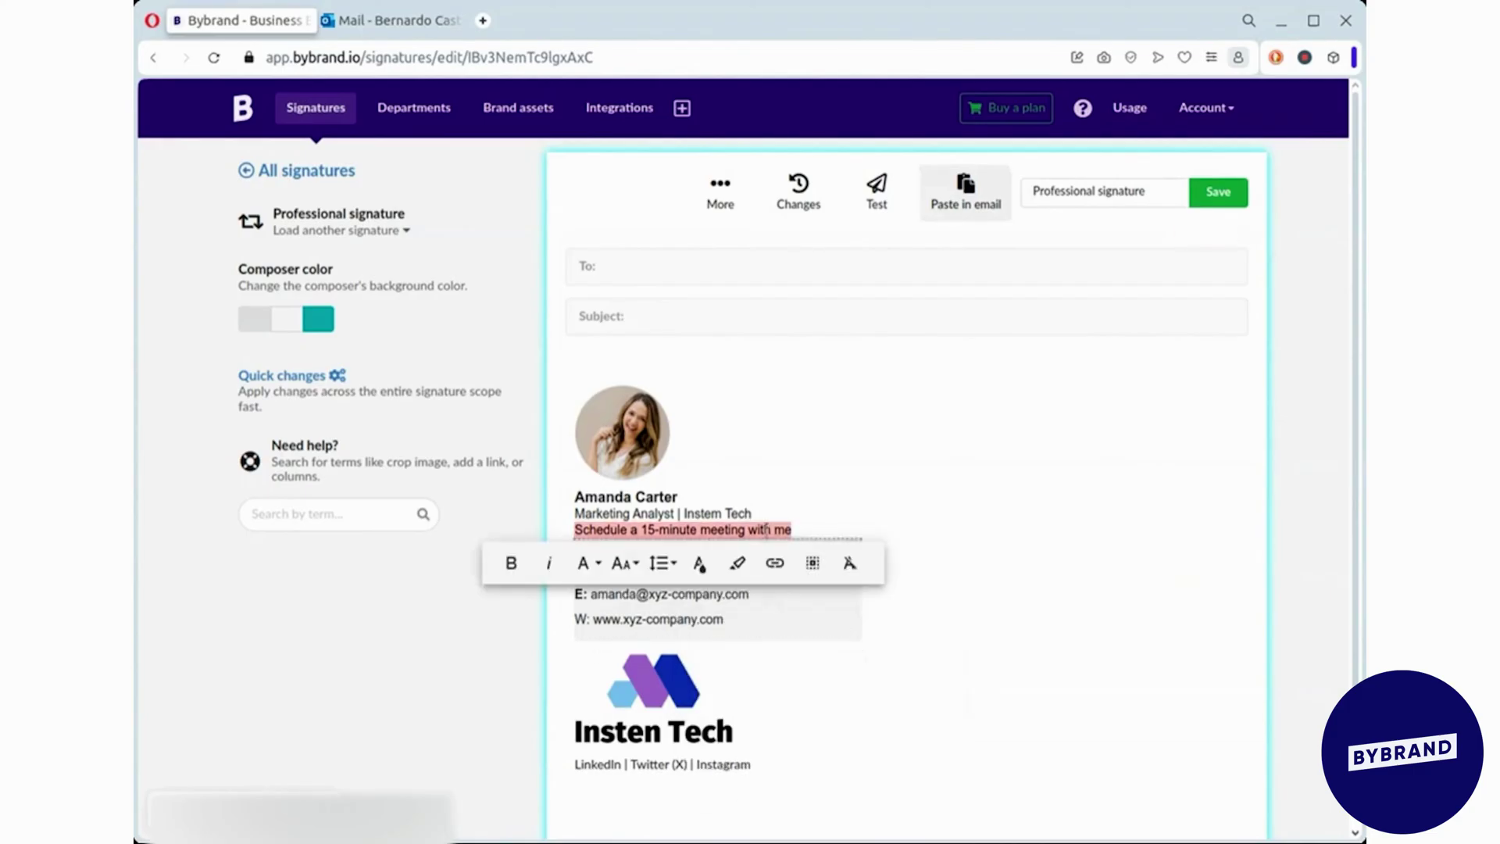
- Make the social links line bold and link LinkedIn to the LinkedIn profile URL
scroll(808, 674, down, 1)
scroll(808, 674, down, 1)
triple_click(664, 657)
click(681, 689)
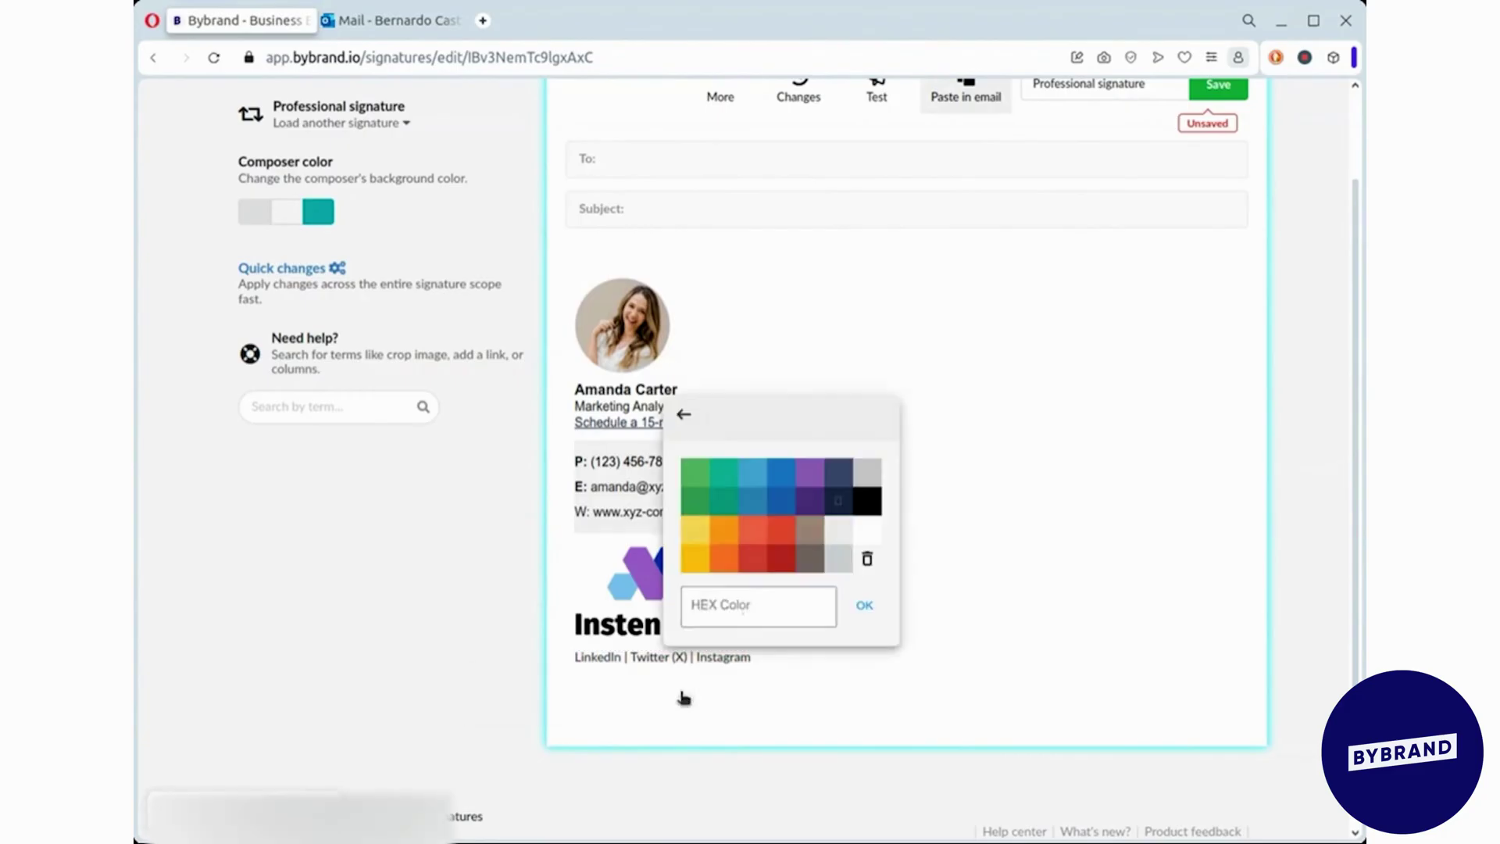
click(492, 690)
click(754, 690)
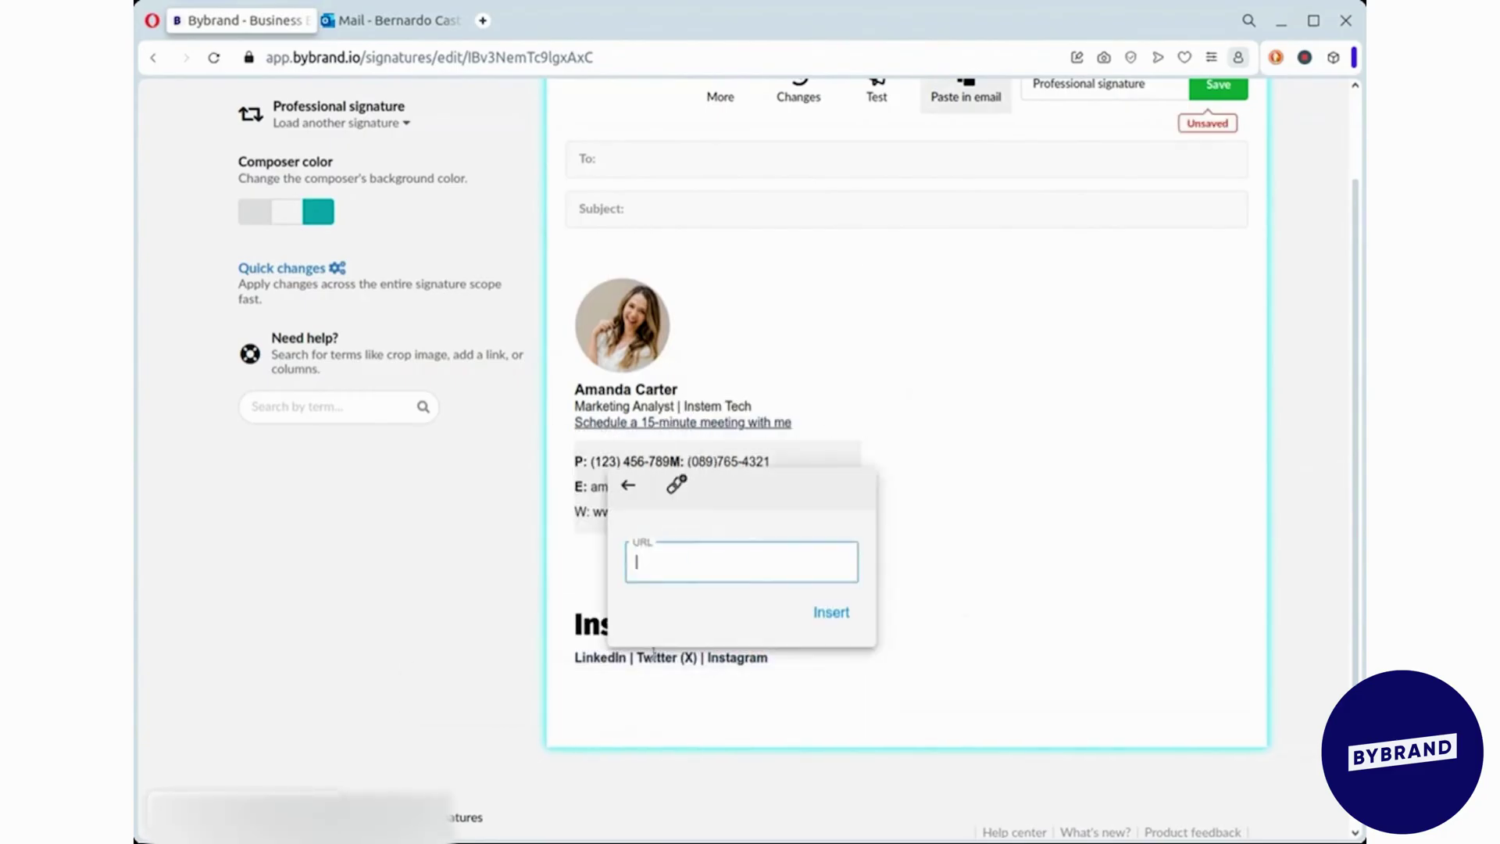
click(687, 569)
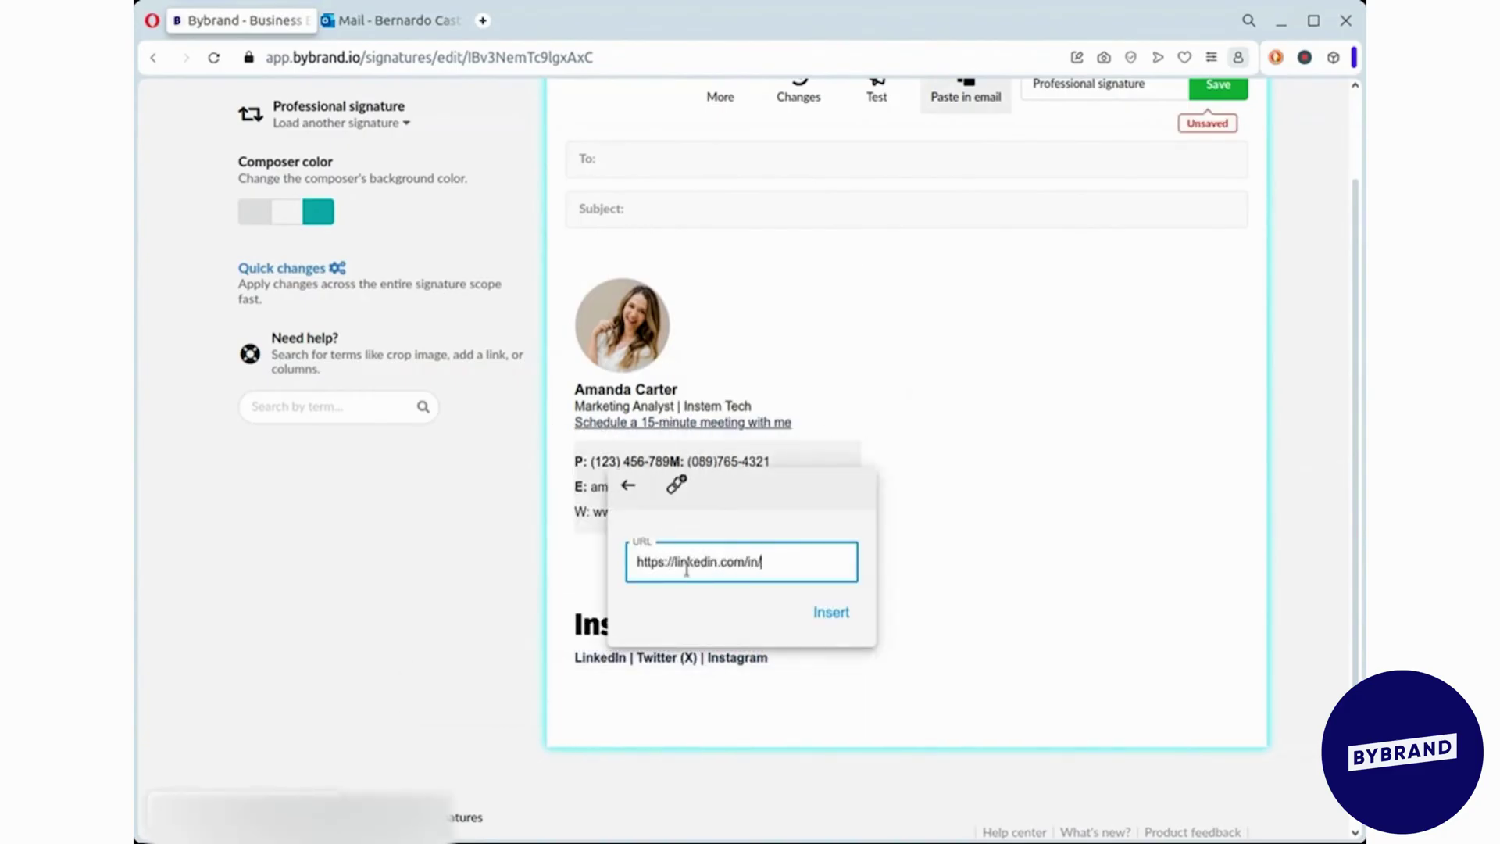
click(831, 612)
- Link Twitter (X) to the X profile URL and select the Instagram text
drag(637, 657, 697, 657)
click(755, 690)
click(724, 567)
text(http)
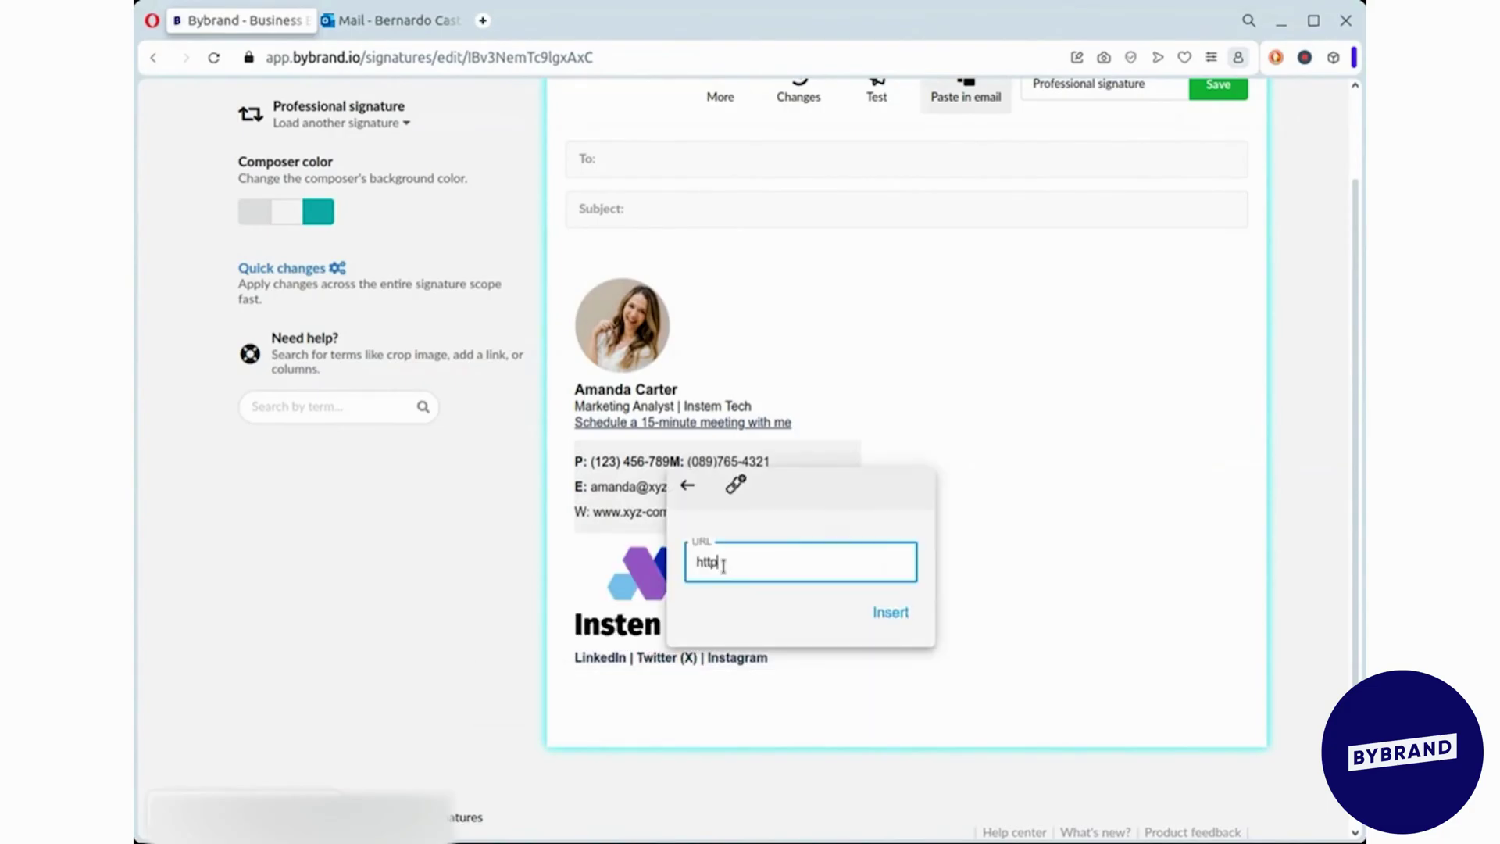
text(s://x.com/amanda)
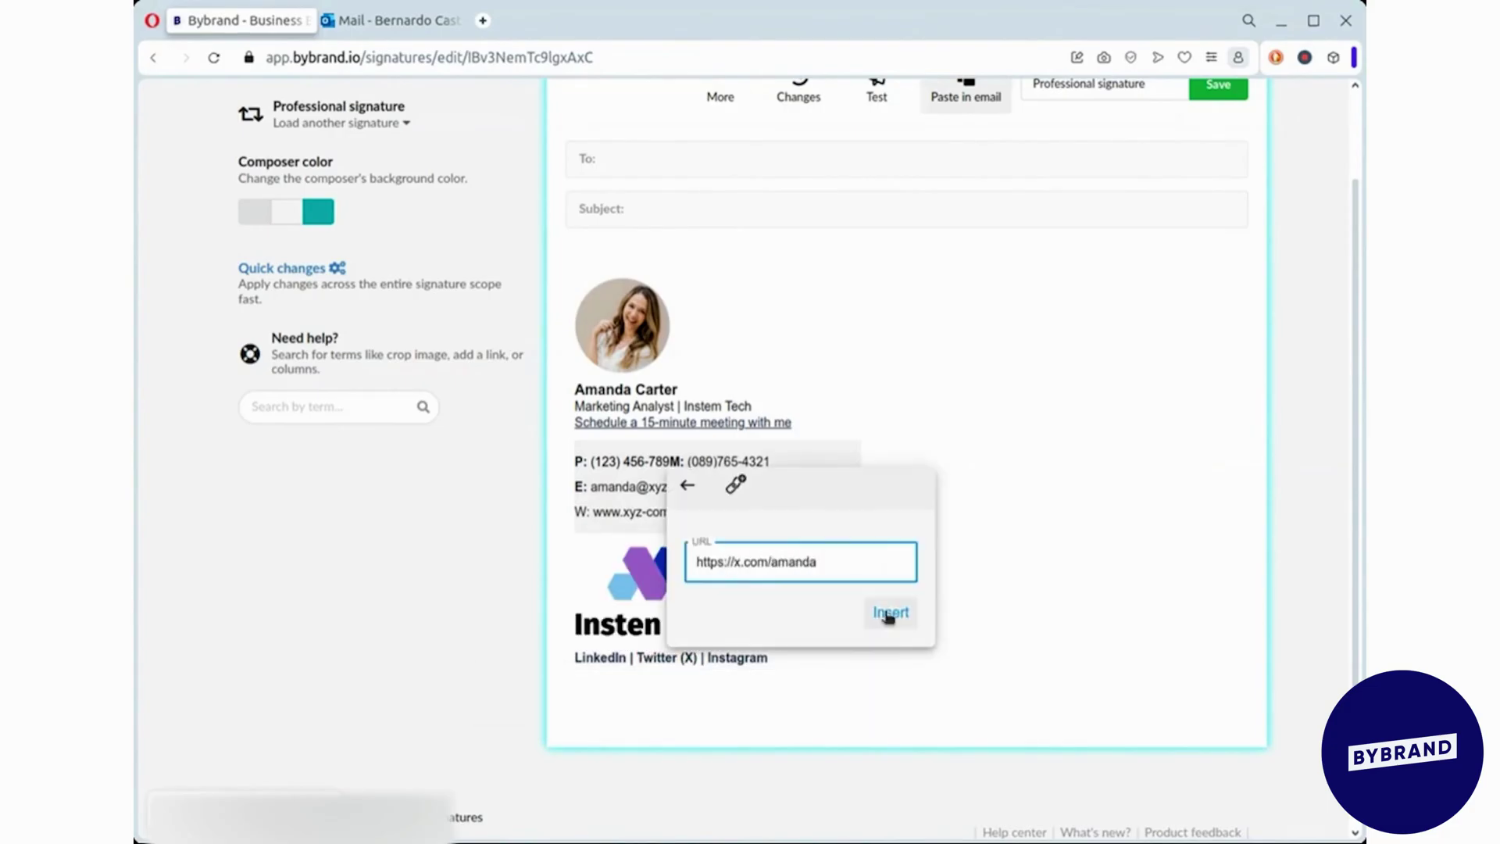
click(888, 613)
drag(708, 657, 768, 657)
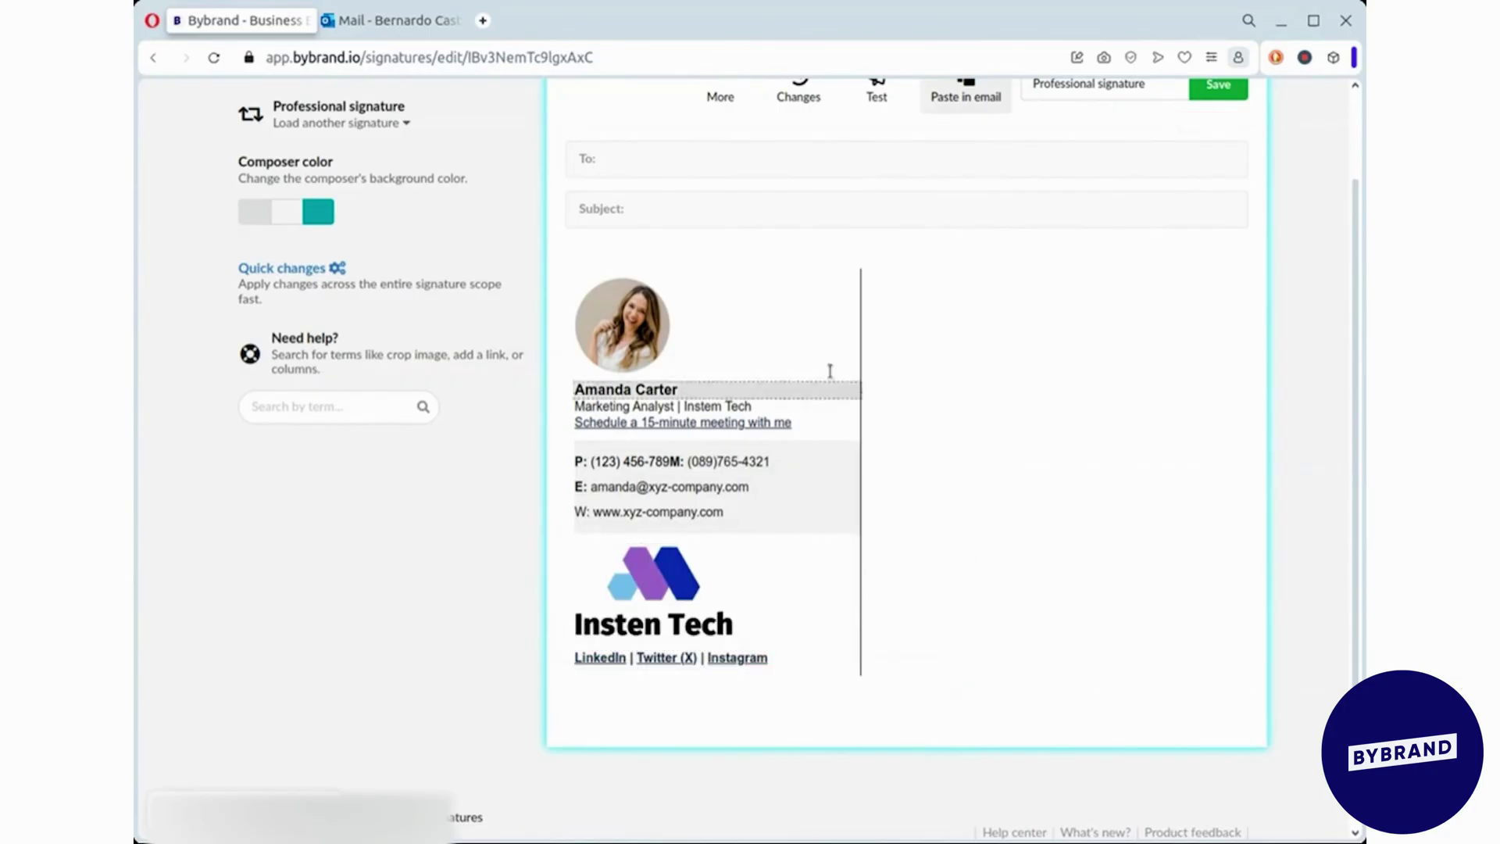
scroll(1166, 232, up, 2)
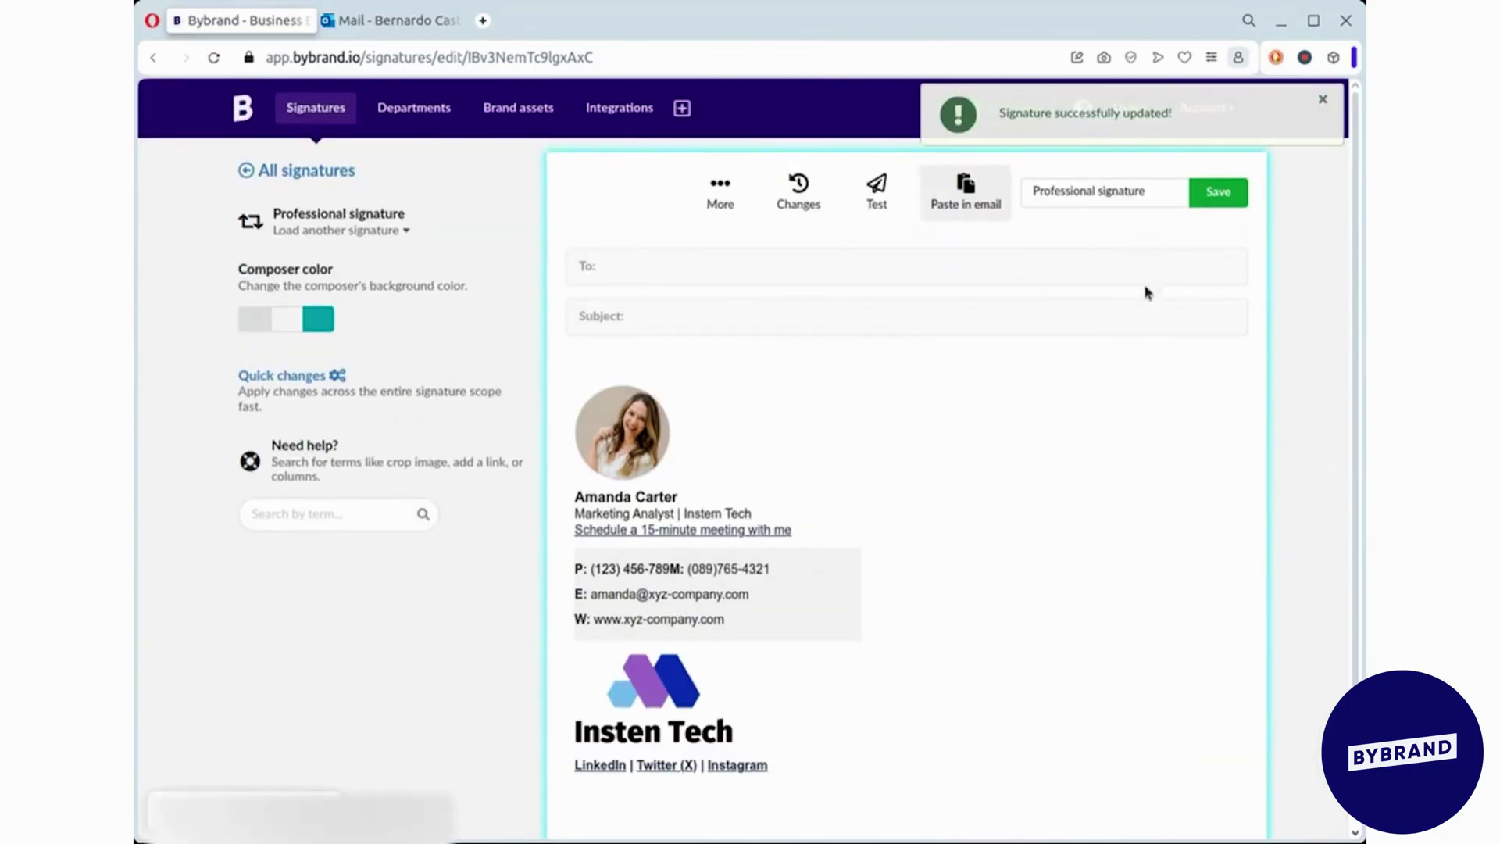
- Copy the finished signature from its Paste in email view
click(1328, 103)
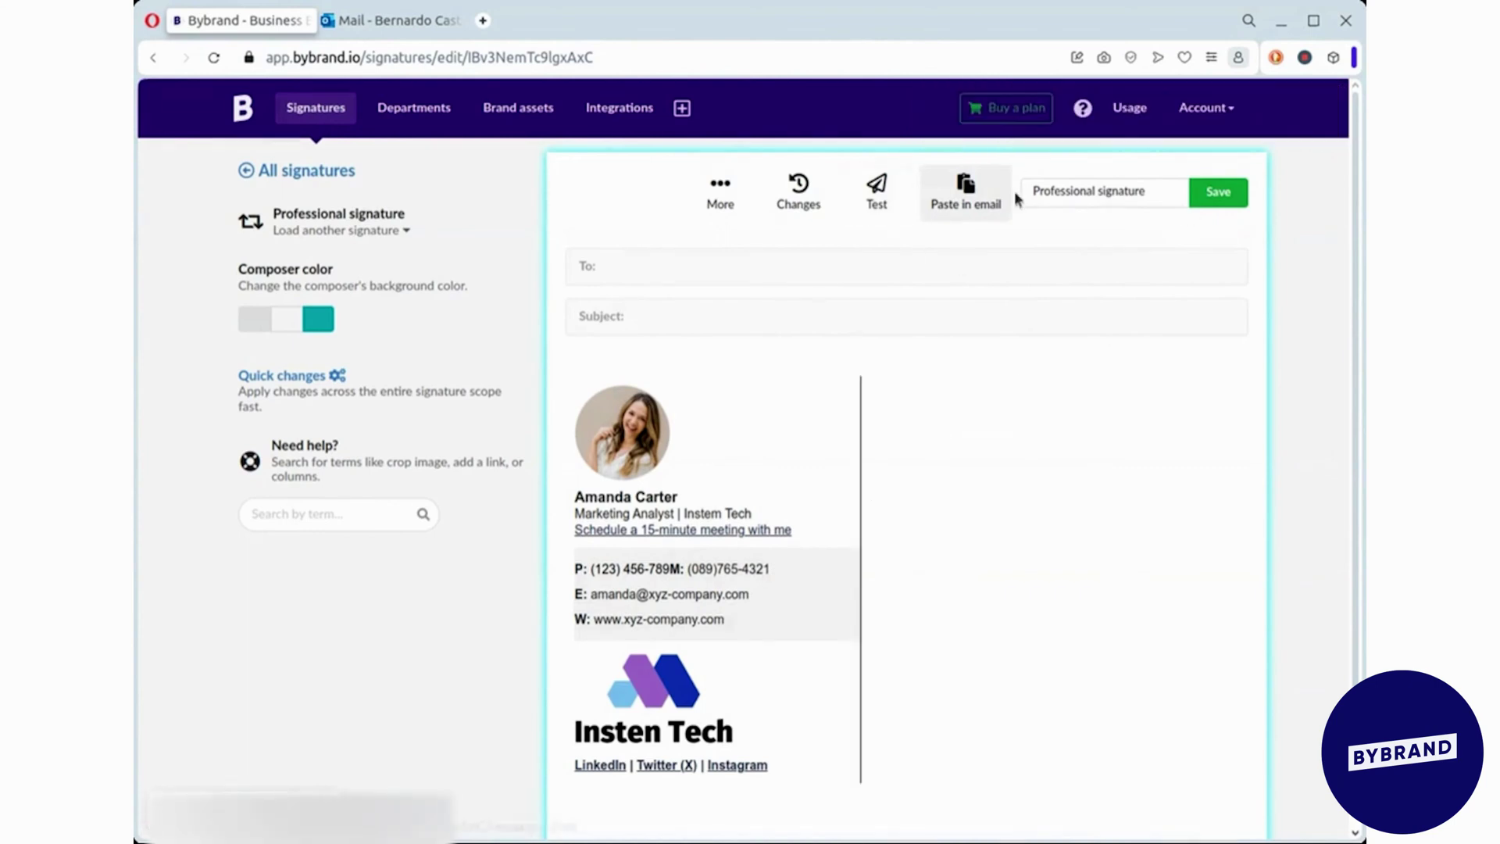
click(985, 212)
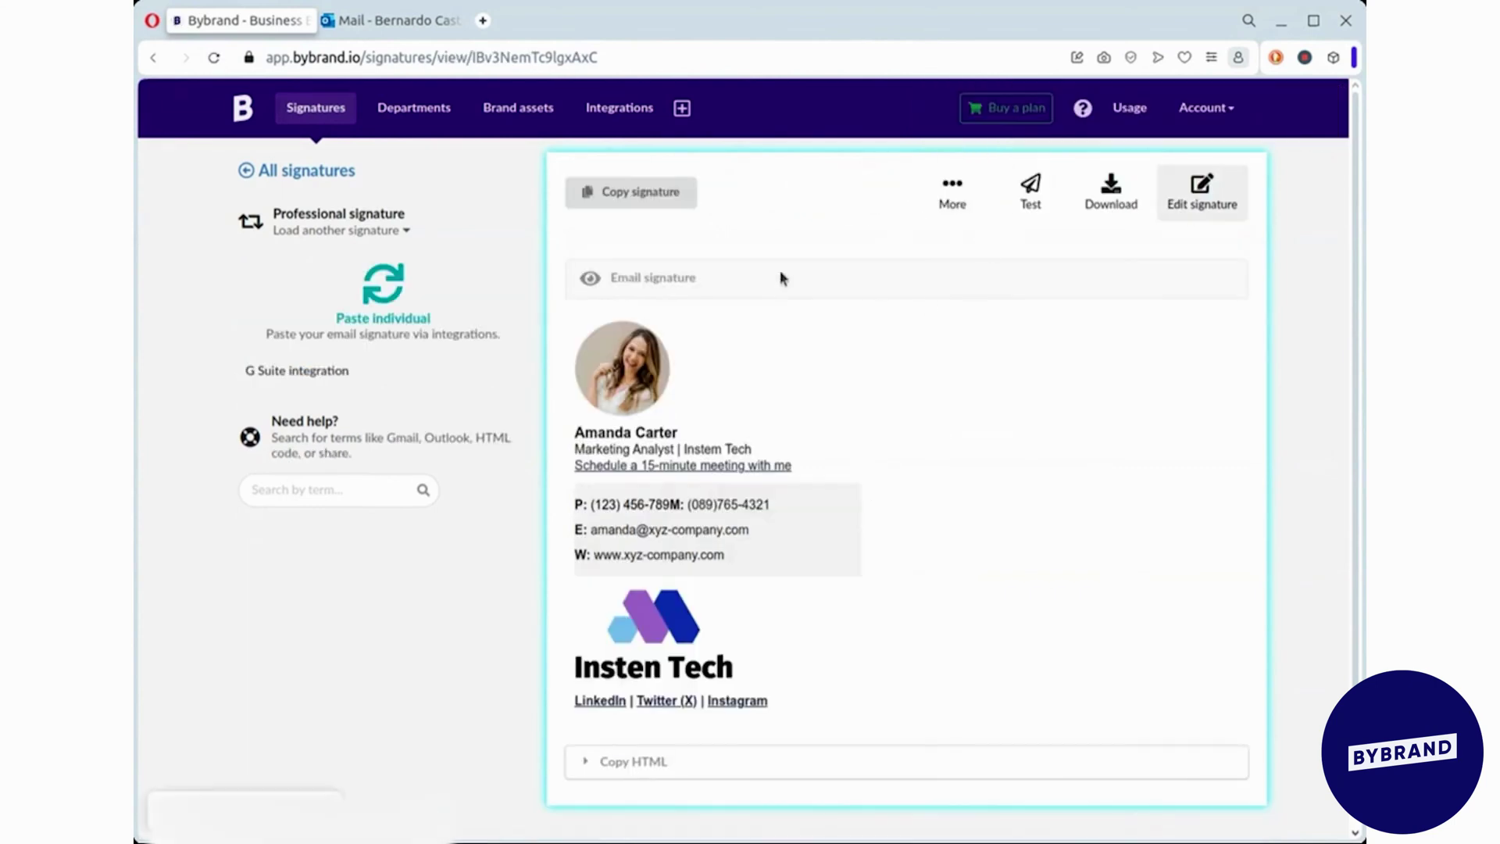
click(658, 195)
key(ctrl+c)
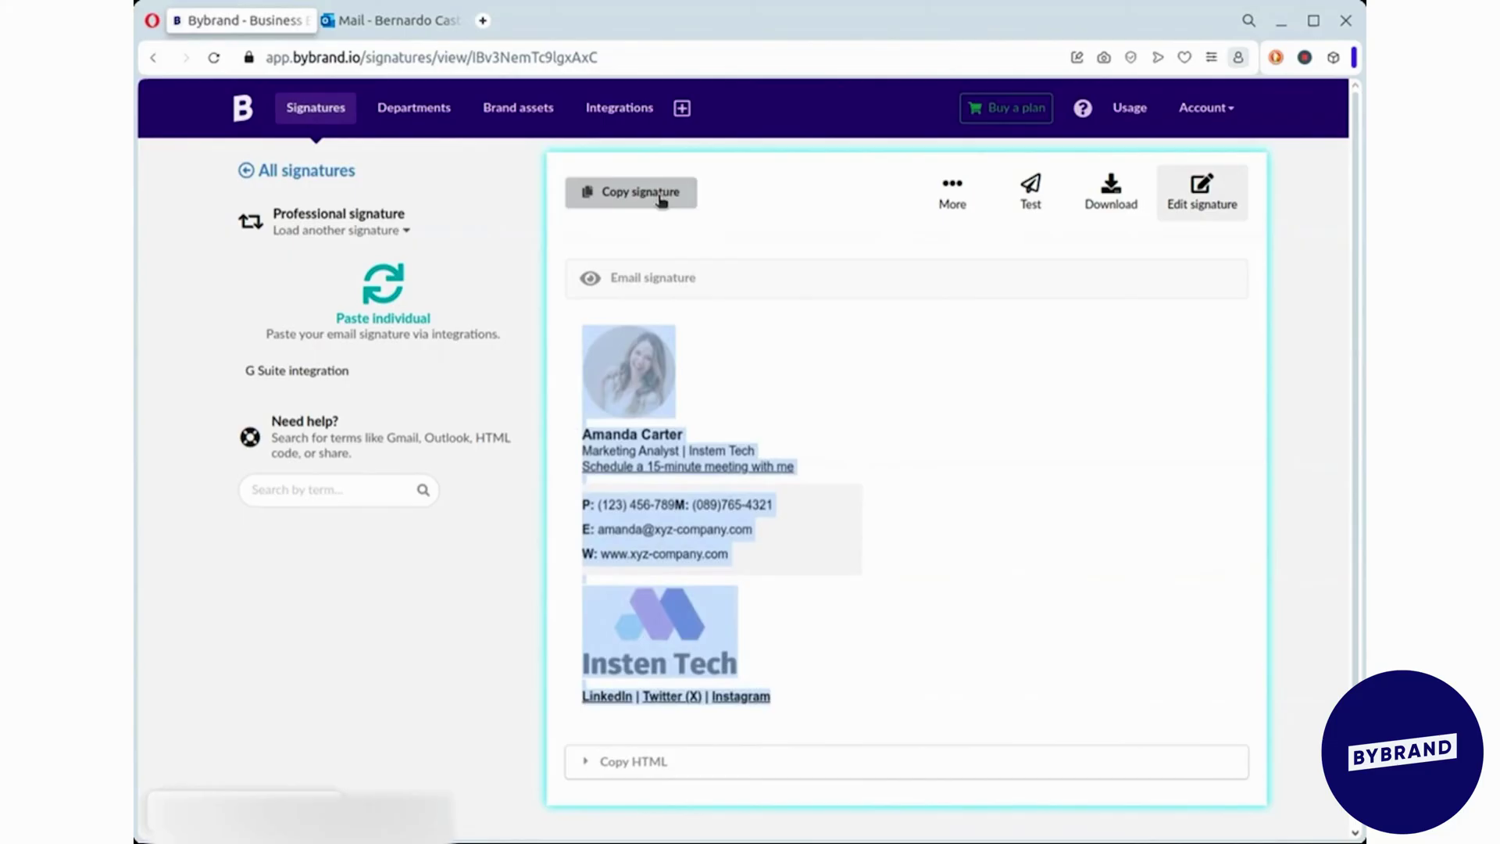
- Name the Outlook signature 'Professional' and paste the copied Bybrand signature into its body
click(392, 29)
click(626, 316)
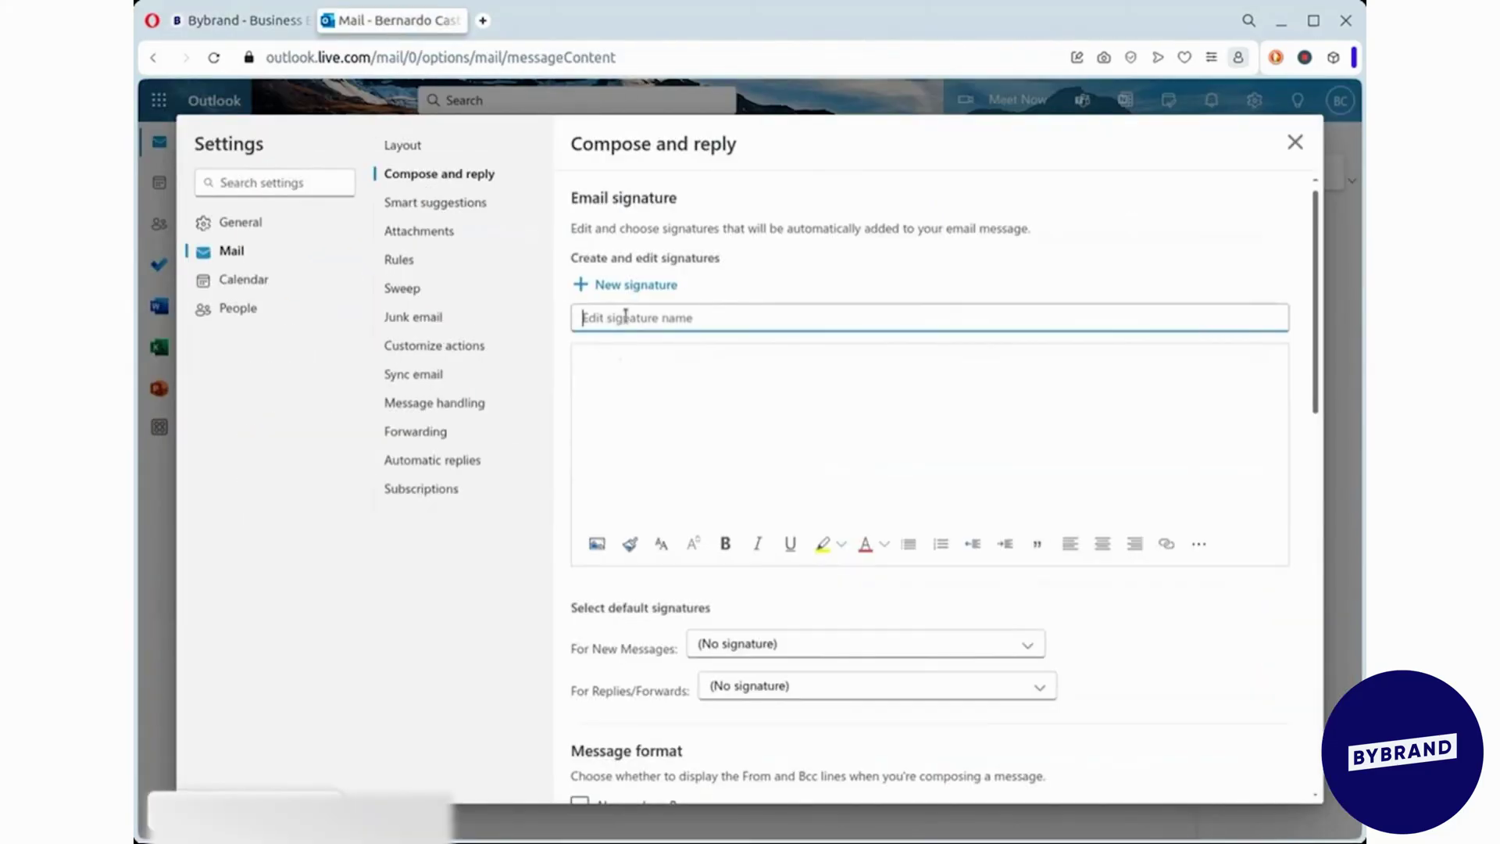
text(Professional)
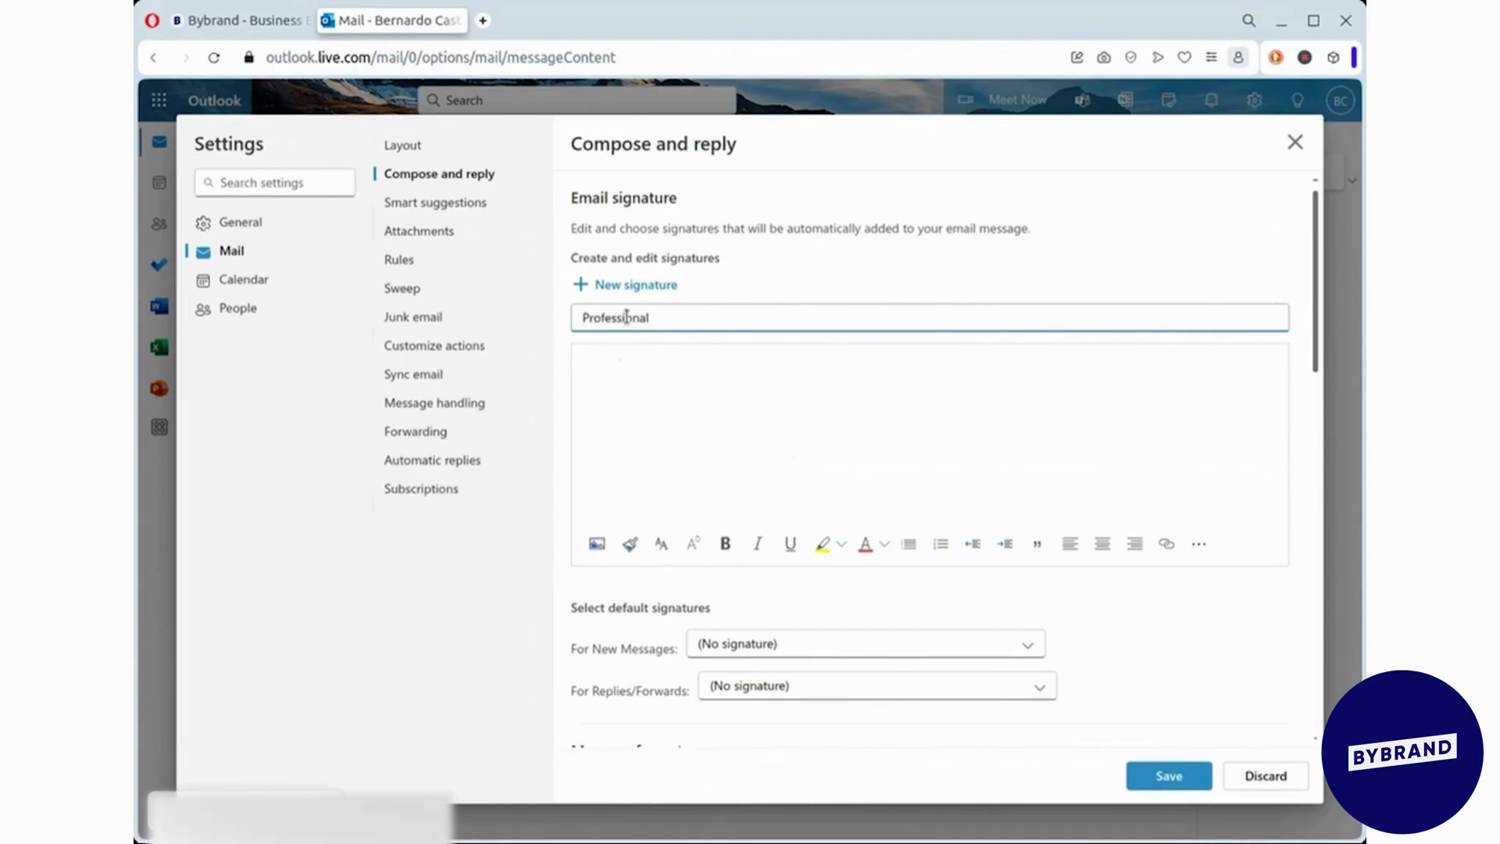
click(617, 364)
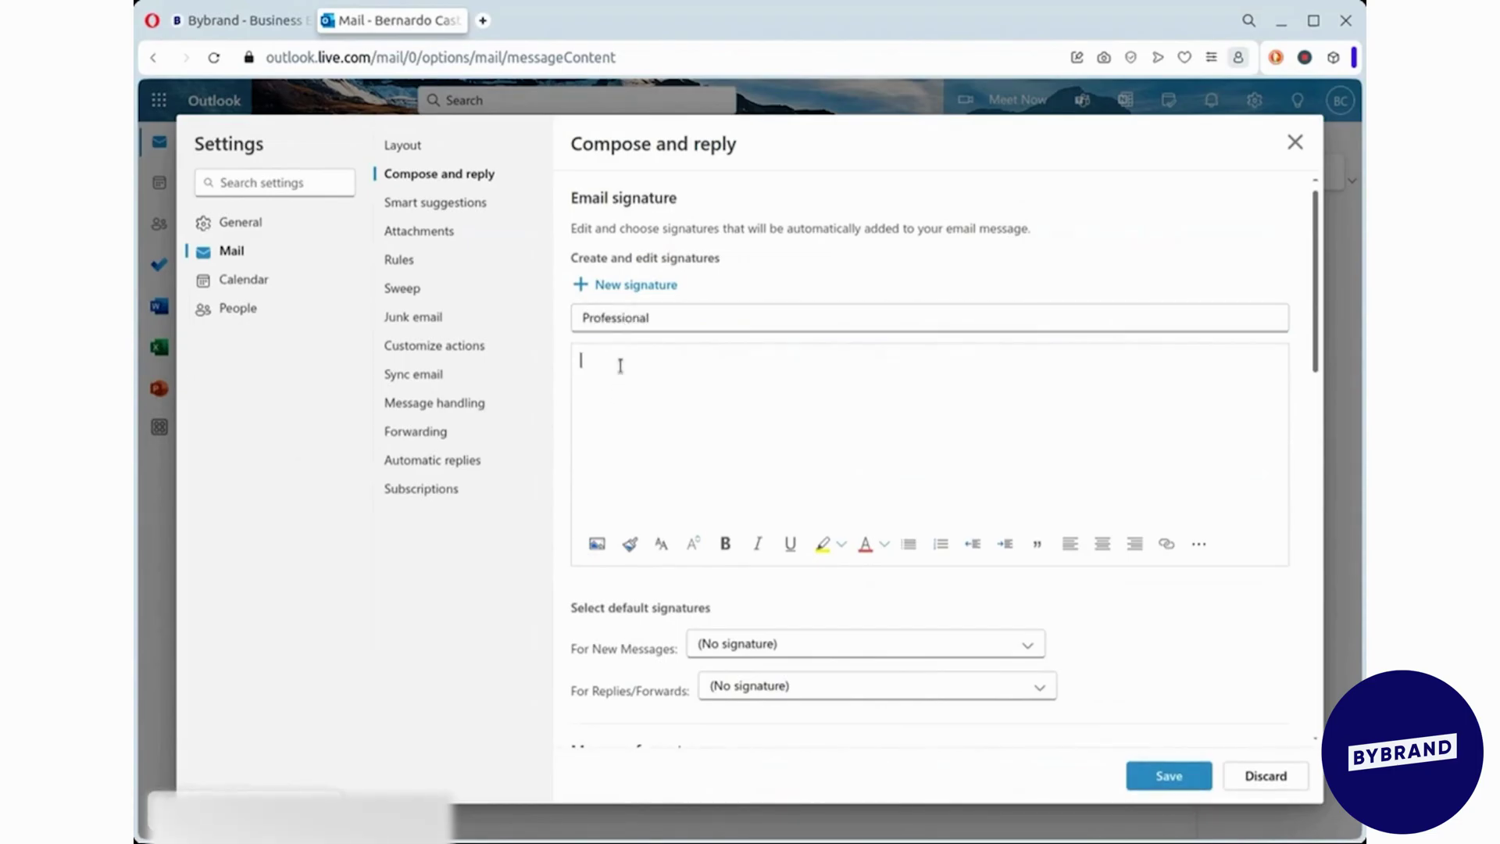
key(ctrl+v)
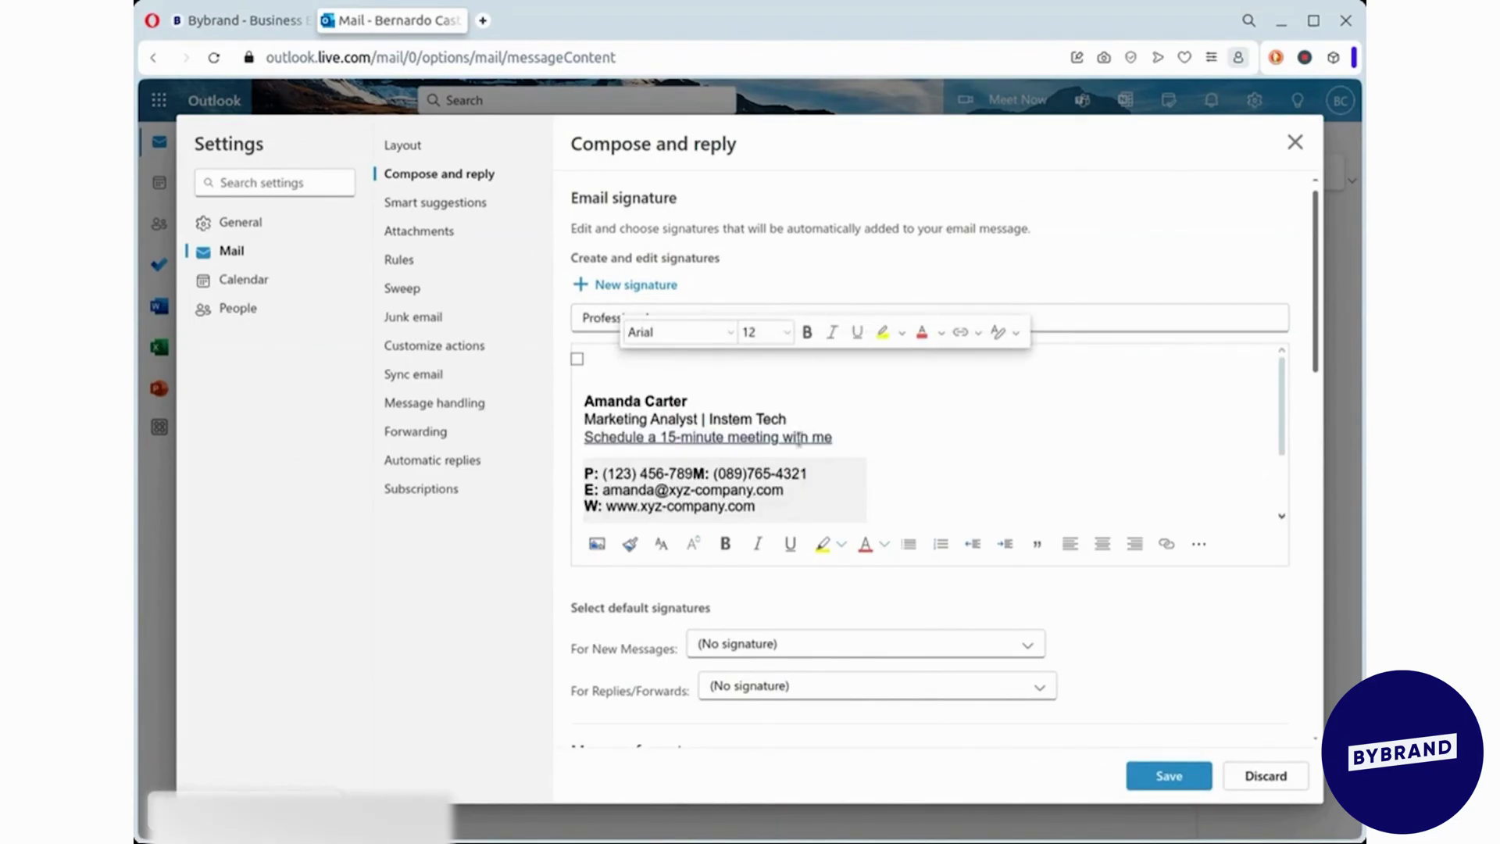
scroll(1105, 432, down, 5)
scroll(981, 429, up, 10)
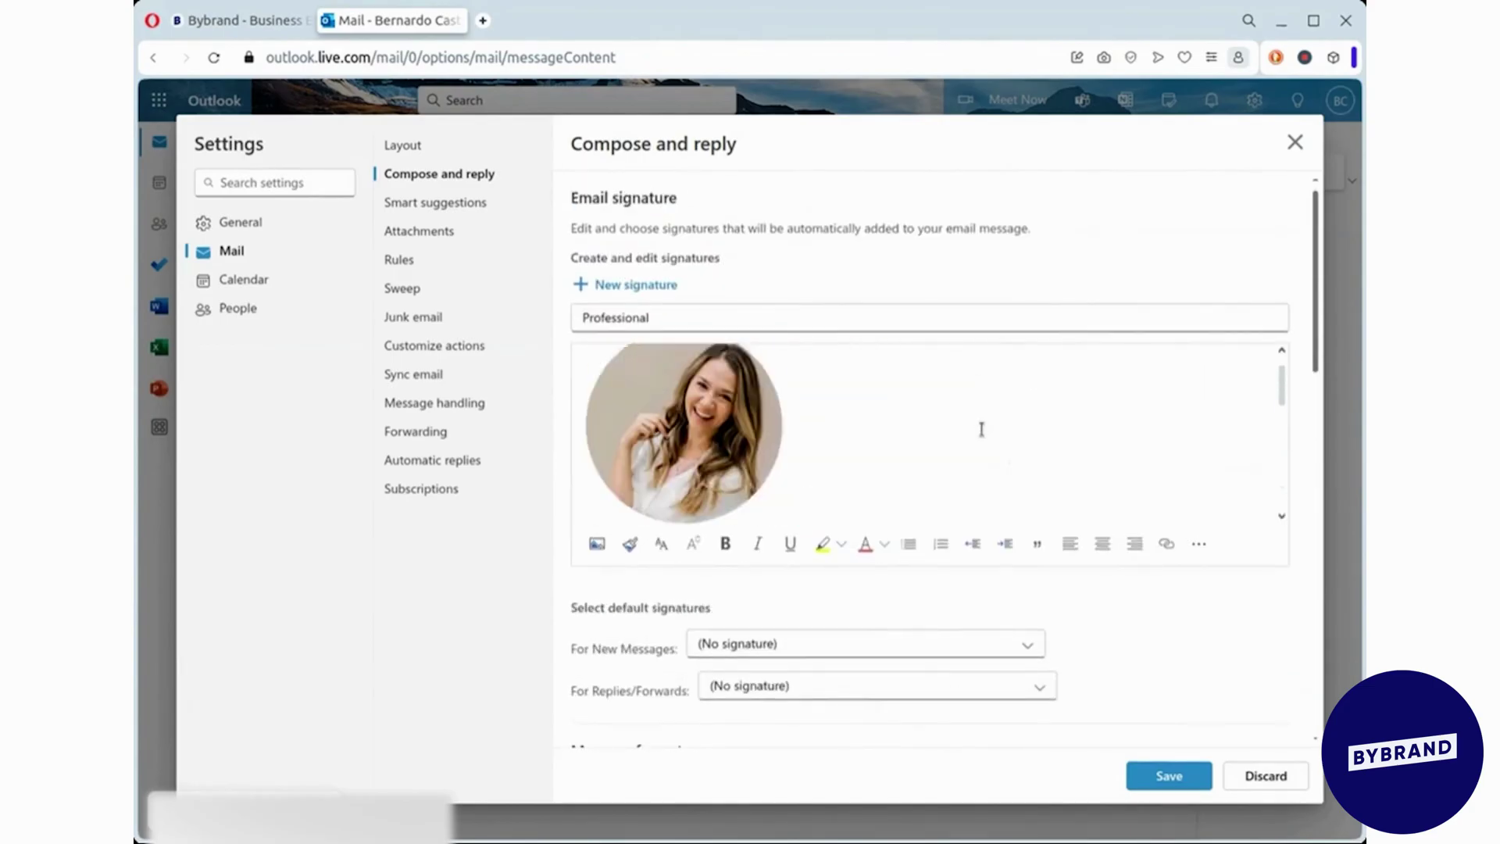
scroll(907, 419, down, 4)
scroll(859, 453, up, 5)
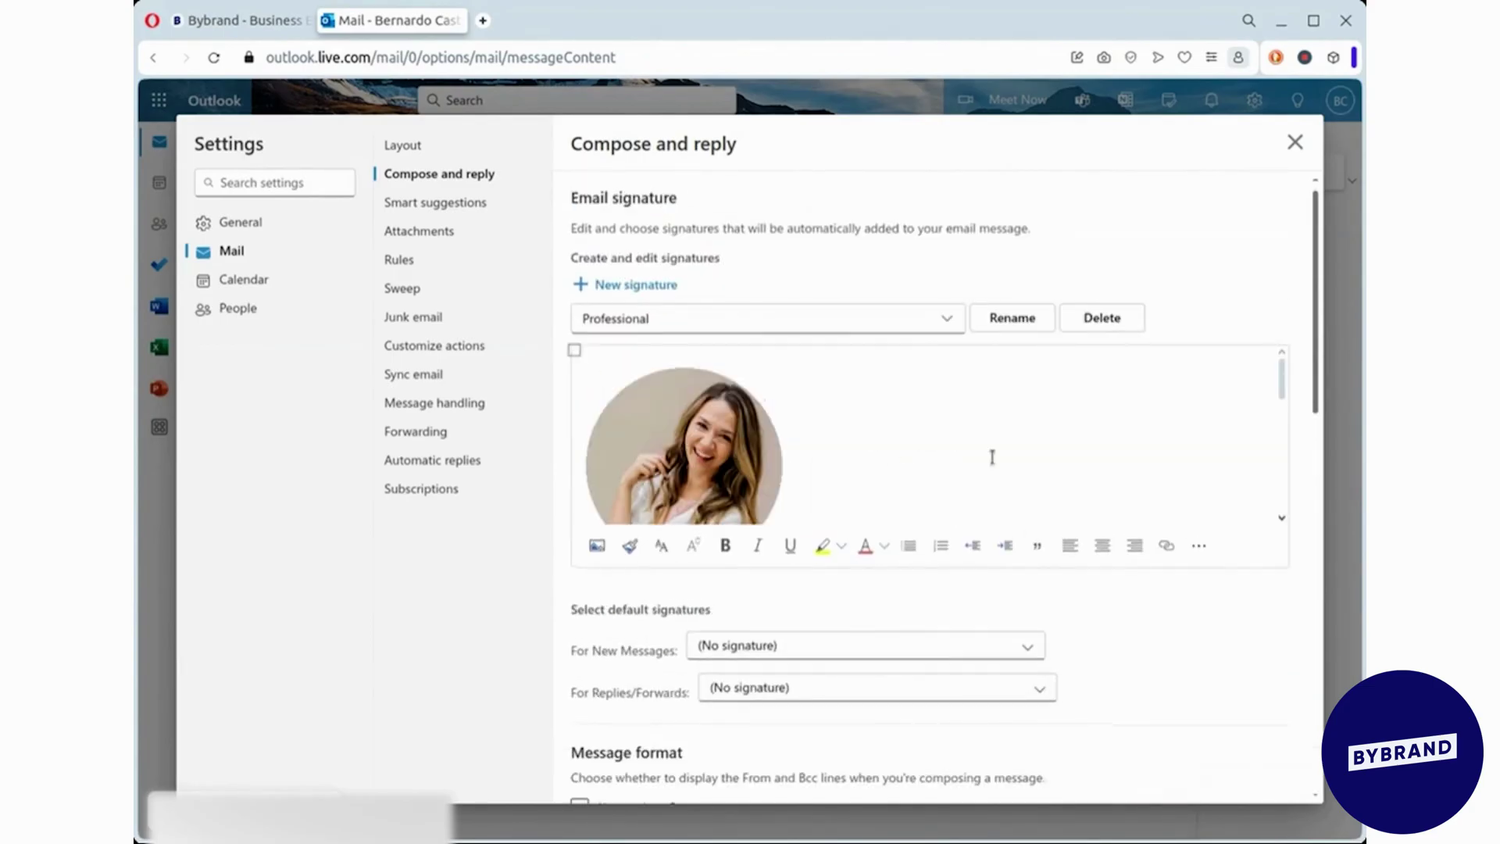
scroll(867, 375, down, 3)
scroll(873, 384, up, 3)
- Start a second Outlook signature named 'Minimalist', leaving its body empty, and return to Bybrand
click(620, 287)
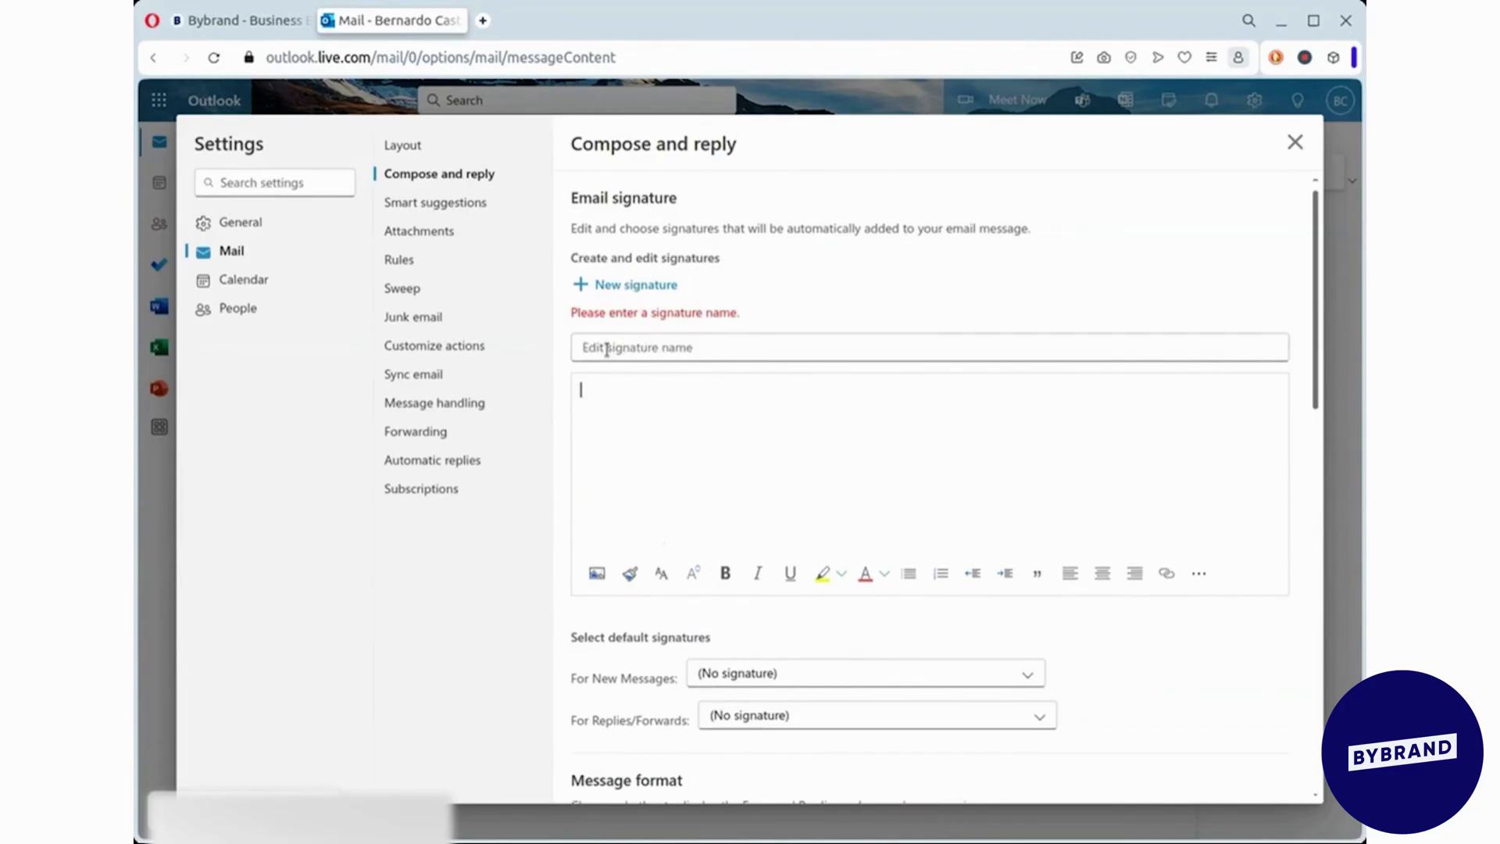
click(768, 346)
text(Minimalist)
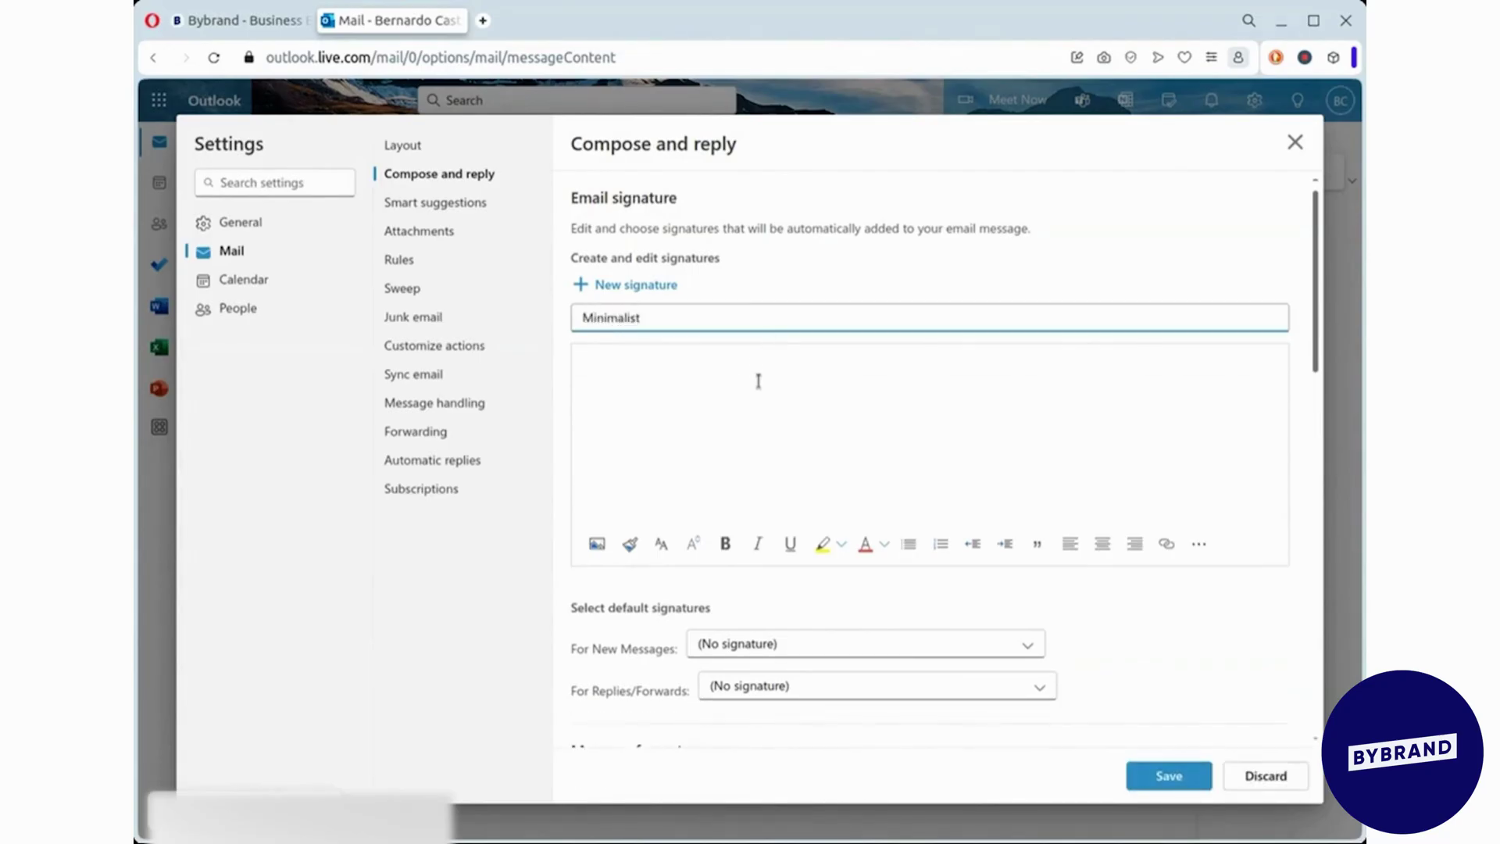
click(759, 382)
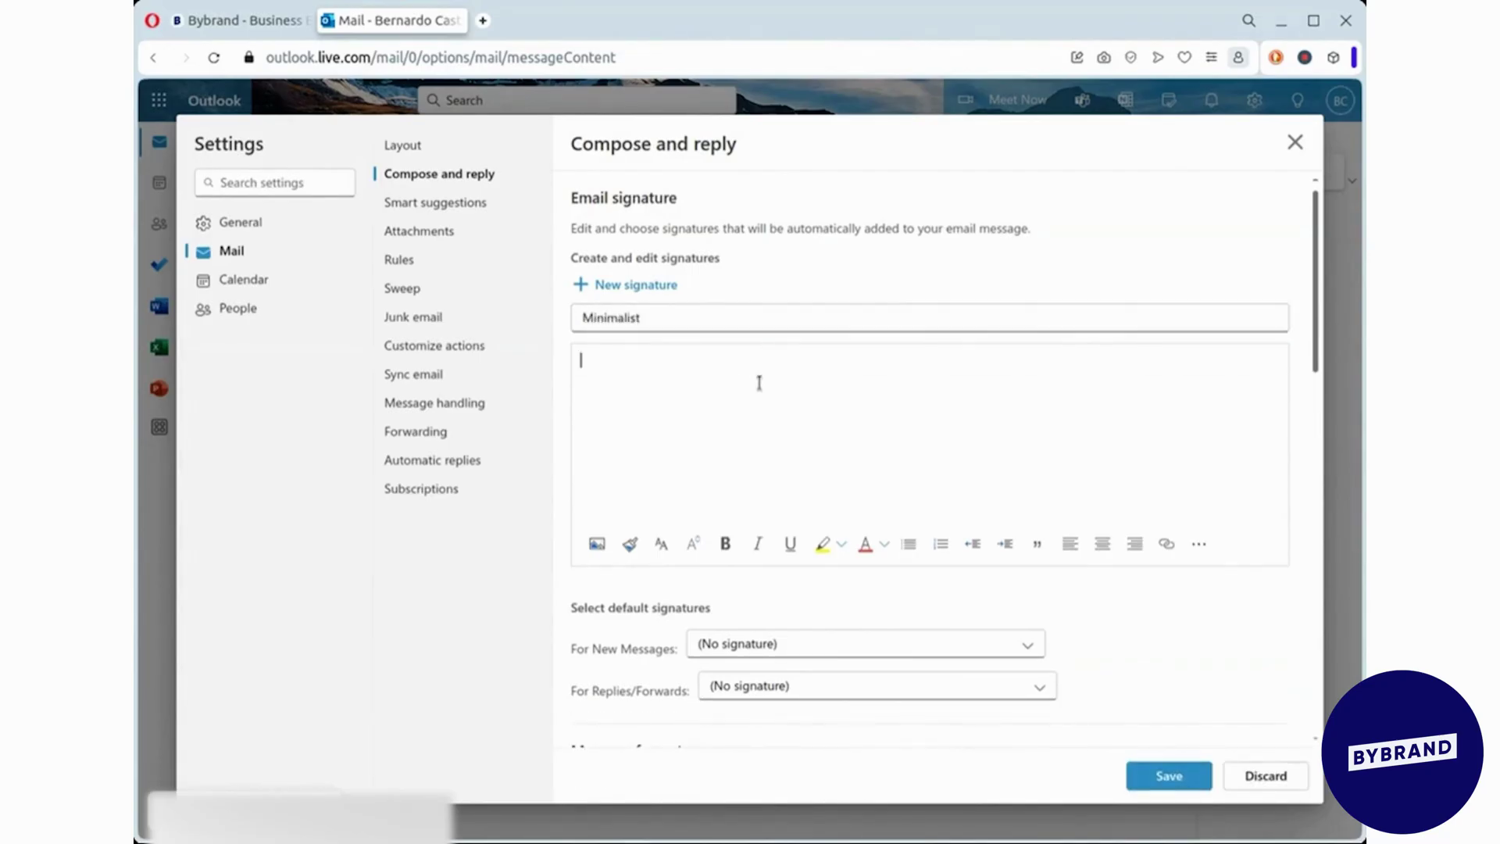
click(226, 23)
- Create a new Bybrand signature from the minimalist template with the 'Cheers,' sign-off
click(768, 219)
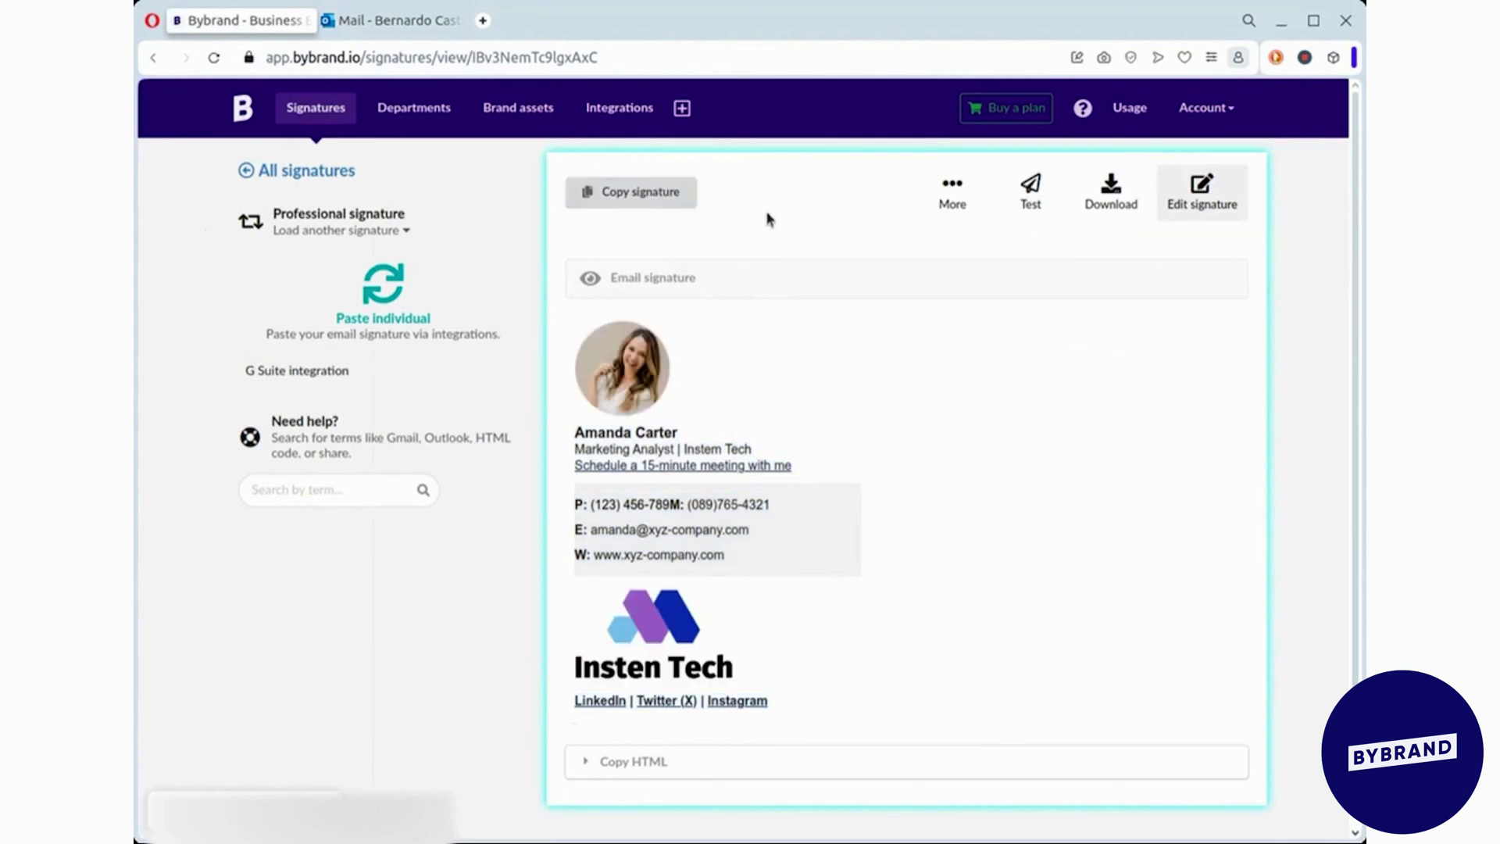
click(683, 109)
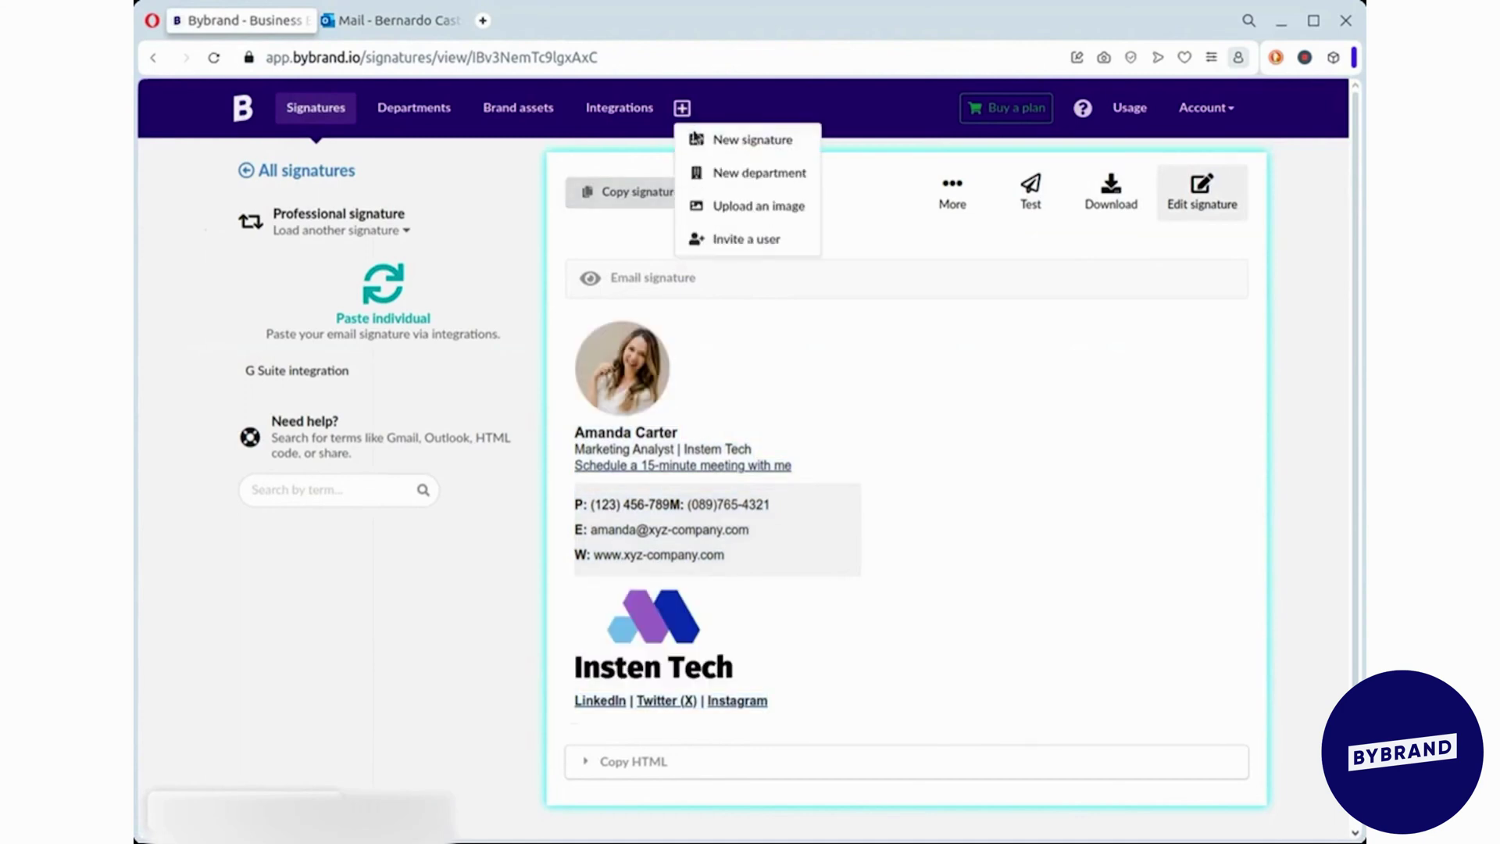
click(737, 142)
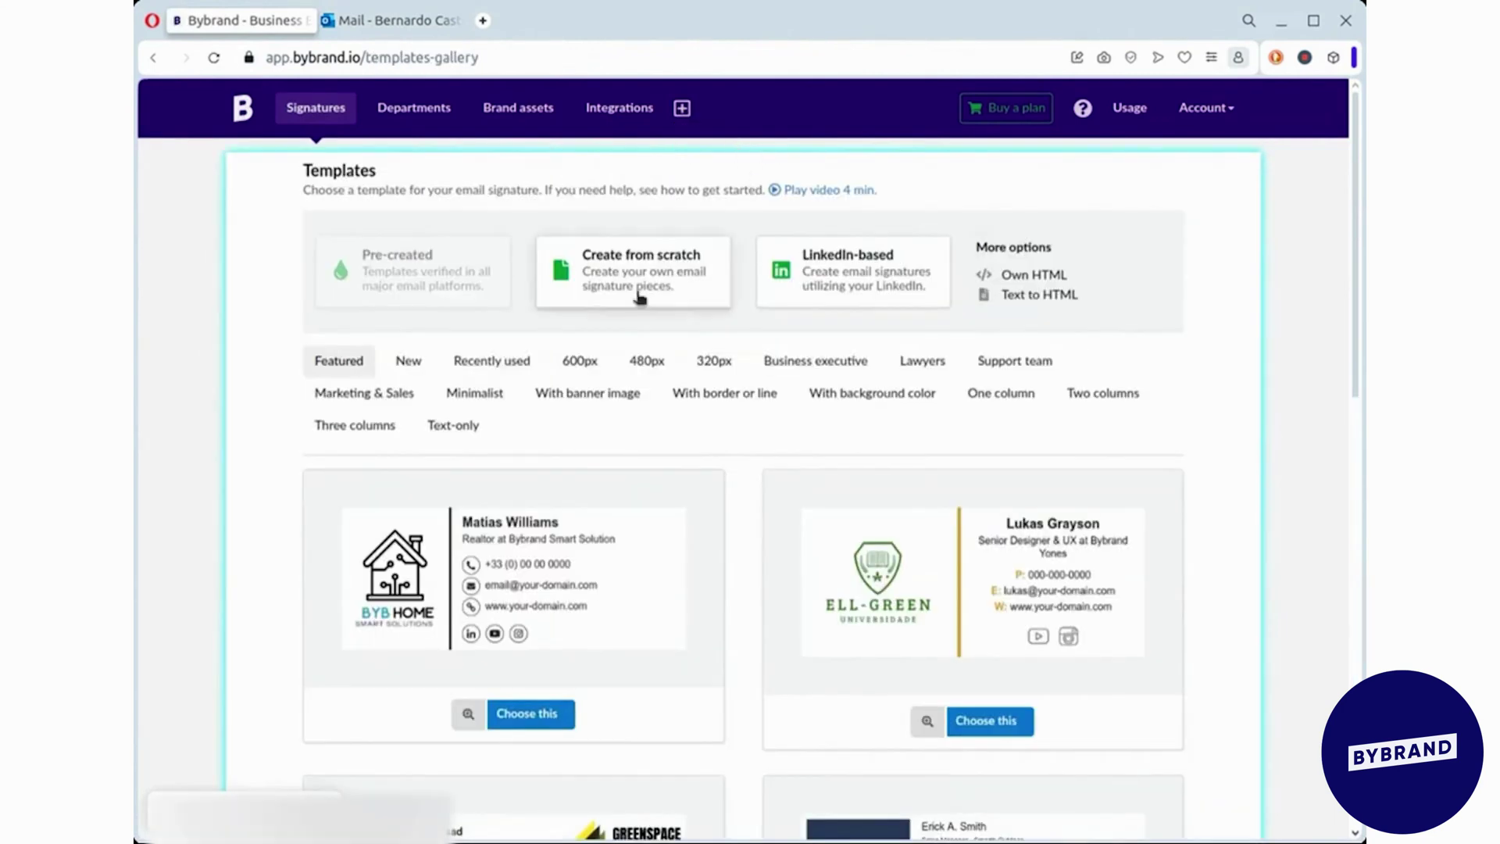
click(475, 393)
scroll(1158, 432, down, 1)
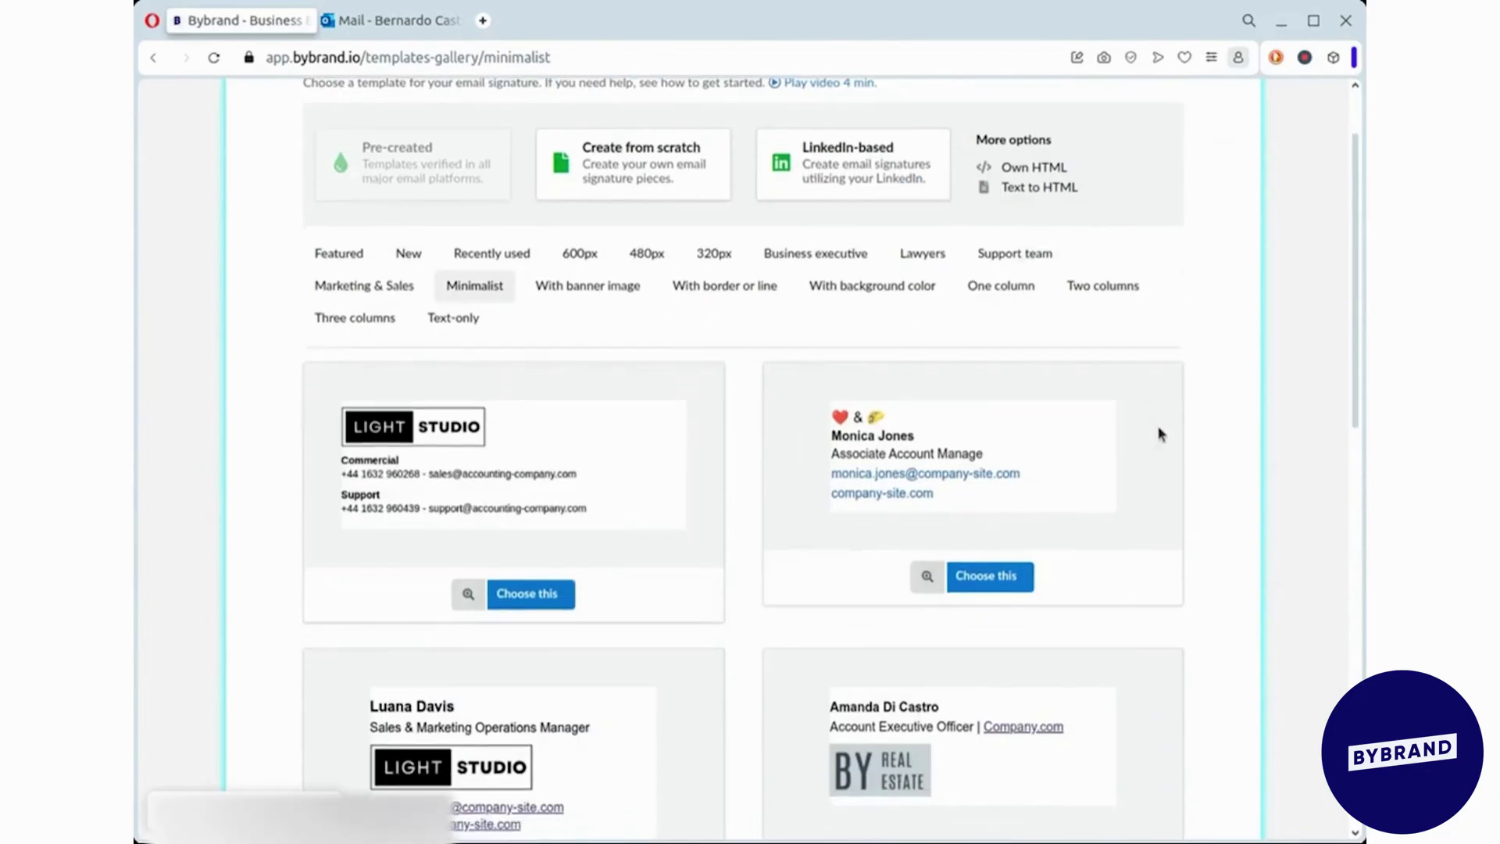
scroll(1160, 435, down, 5)
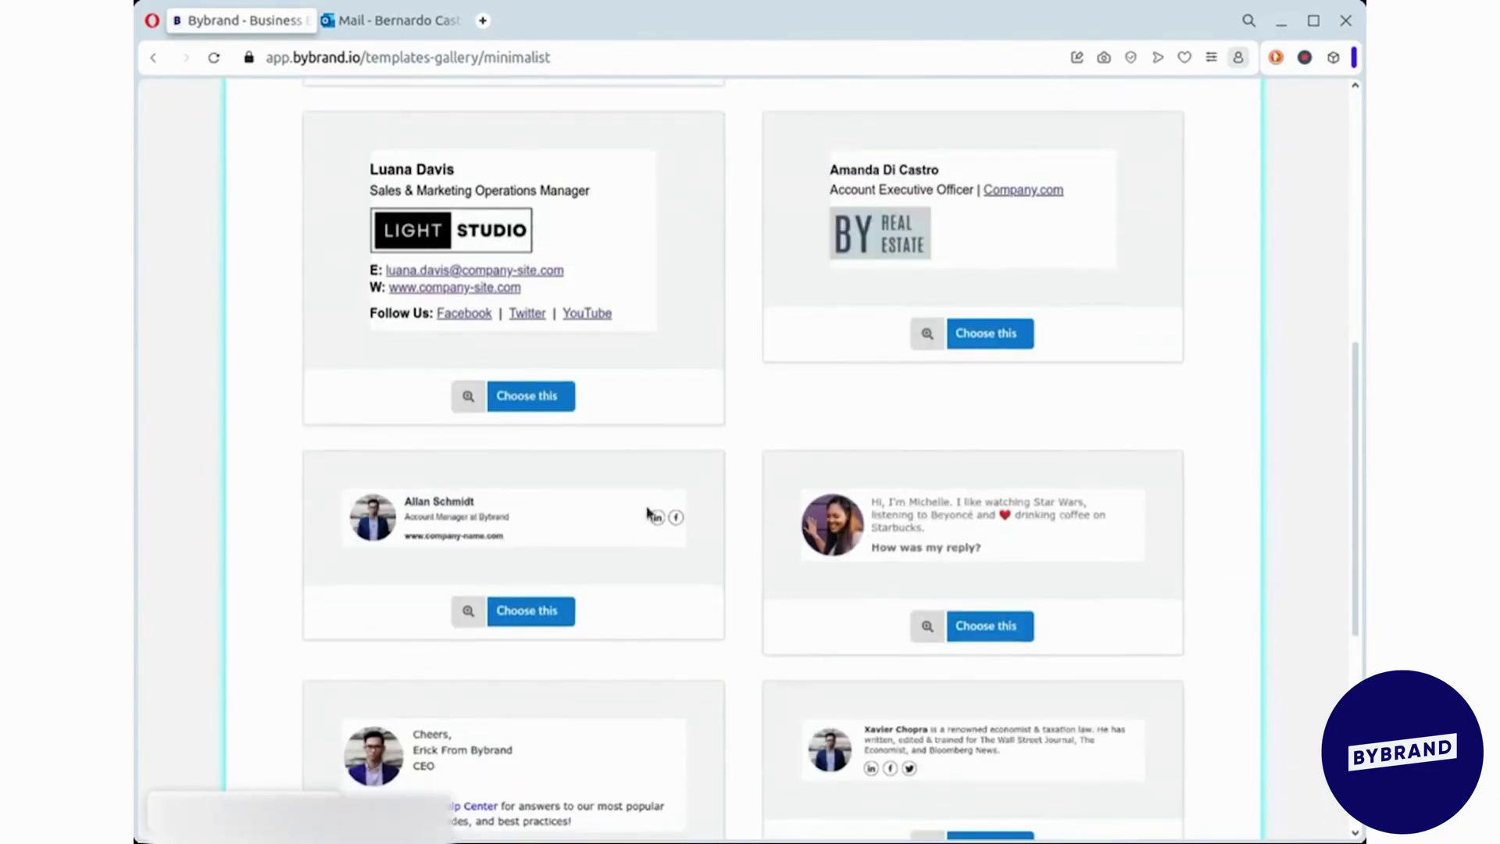
scroll(800, 451, down, 1)
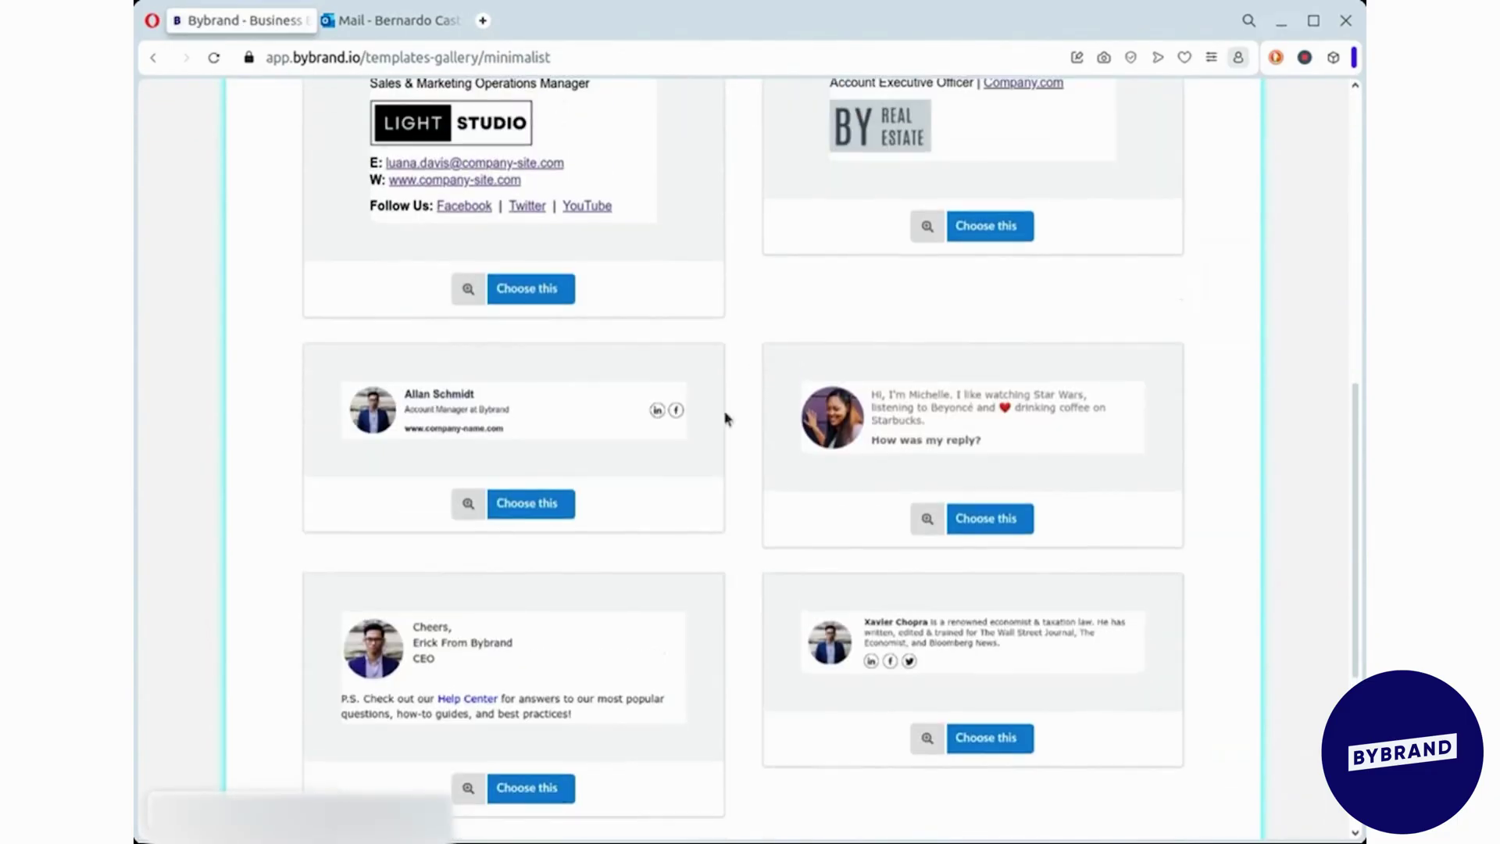
click(526, 787)
- Insert the woman's portrait photo and replace the name line with the sender's name in bold
click(599, 426)
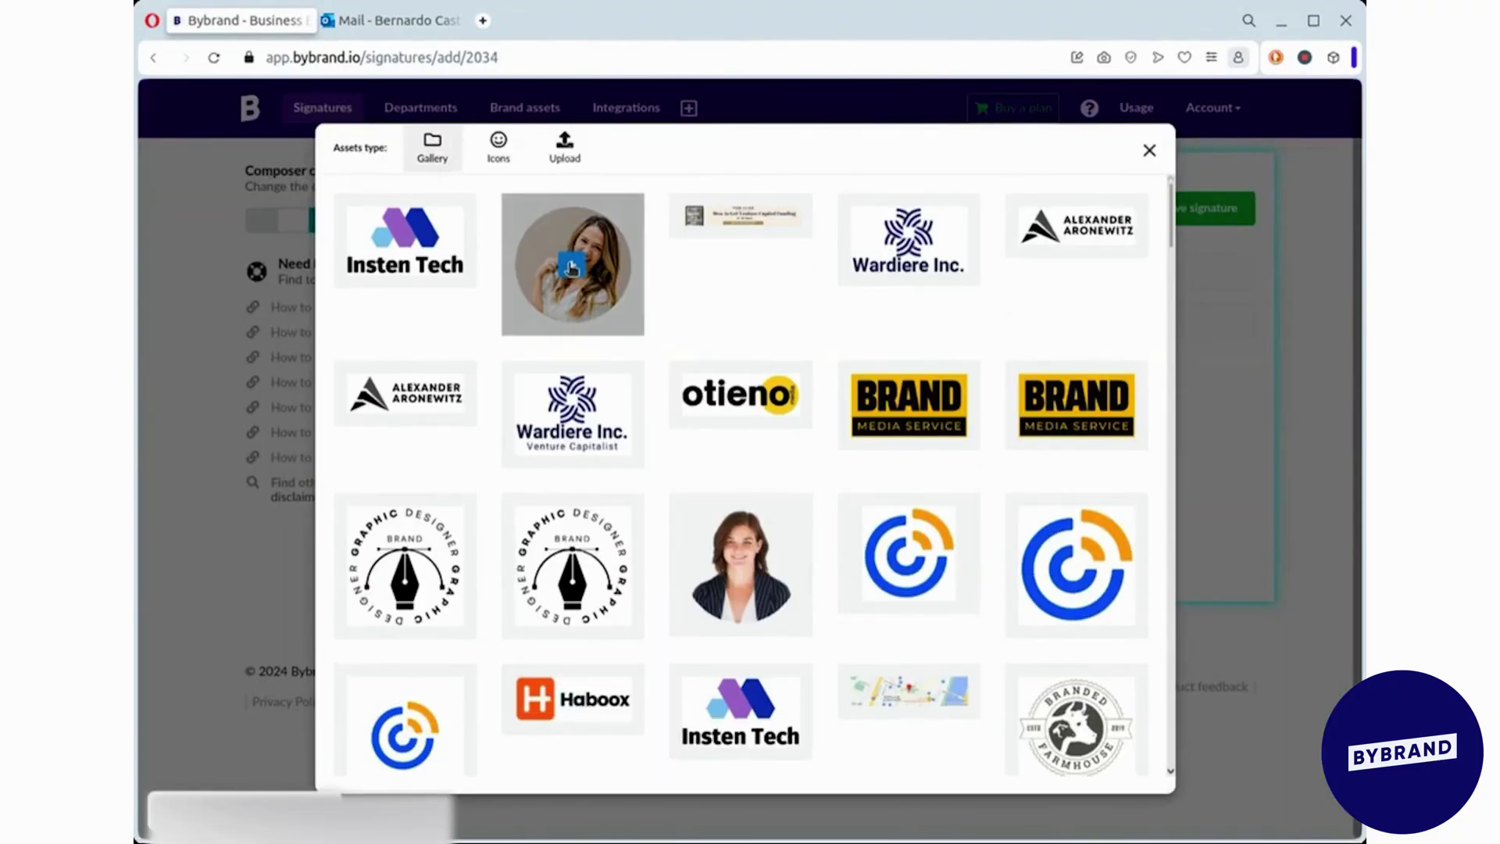
click(573, 266)
click(842, 408)
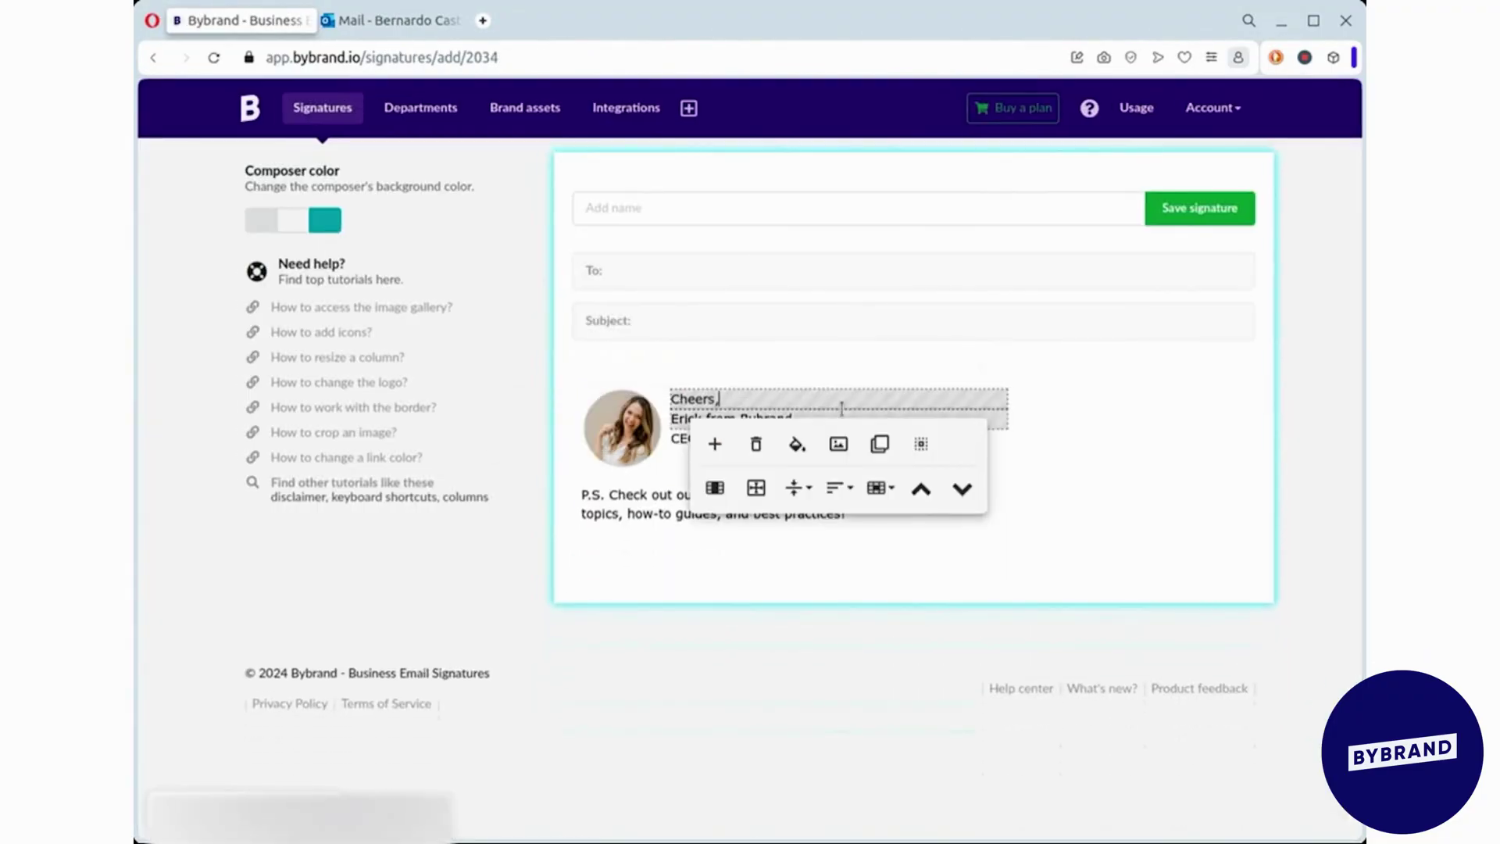
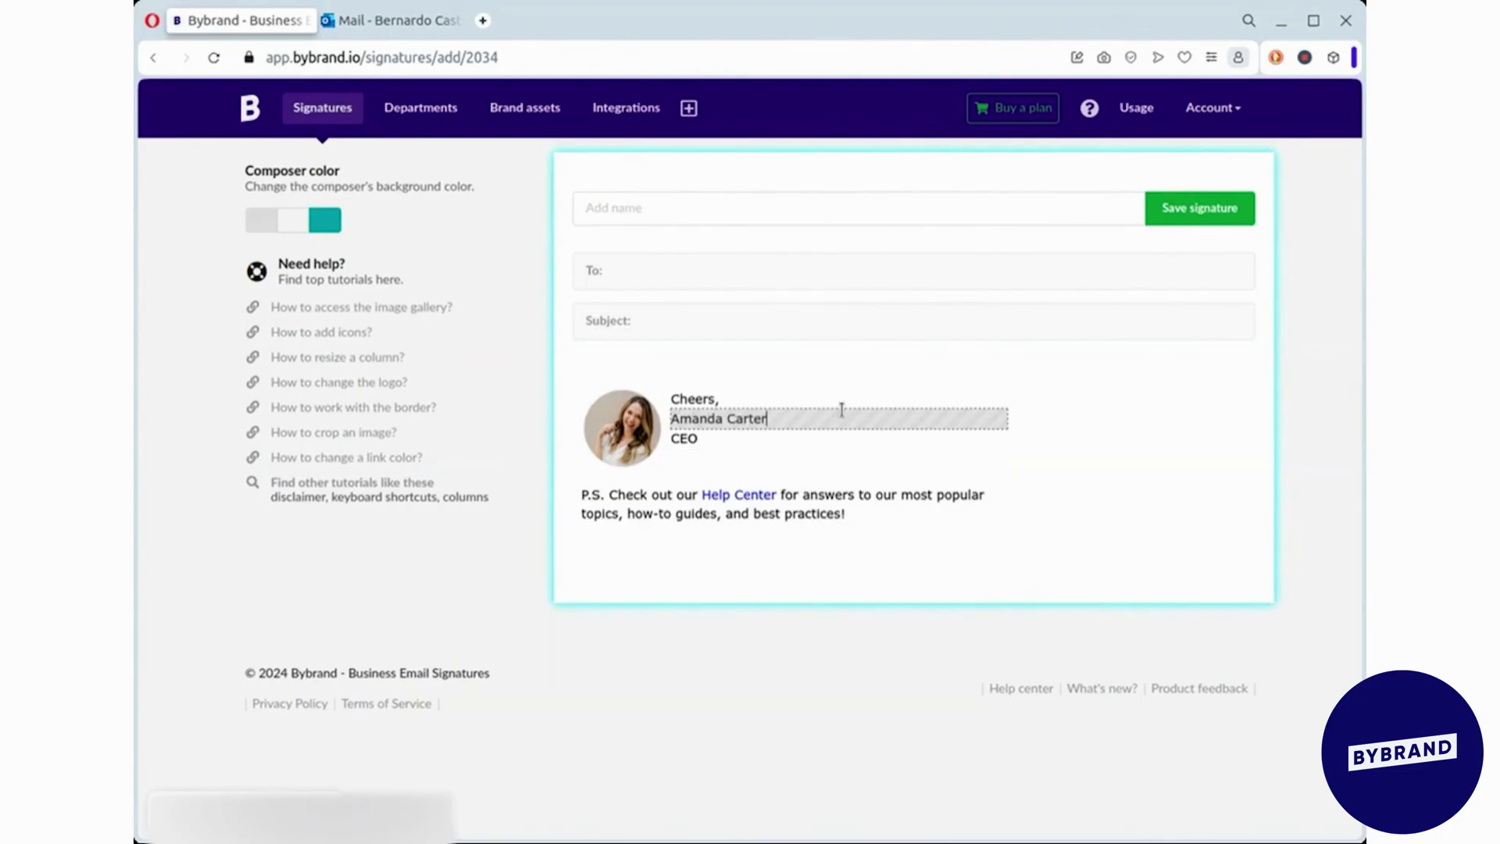
key(ctrl+a)
key(ctrl+b)
- Change the CEO title to 'Marketing Analyst at Insten' and add a 'Contact me via WhatsApp' line
click(765, 440)
text(mark)
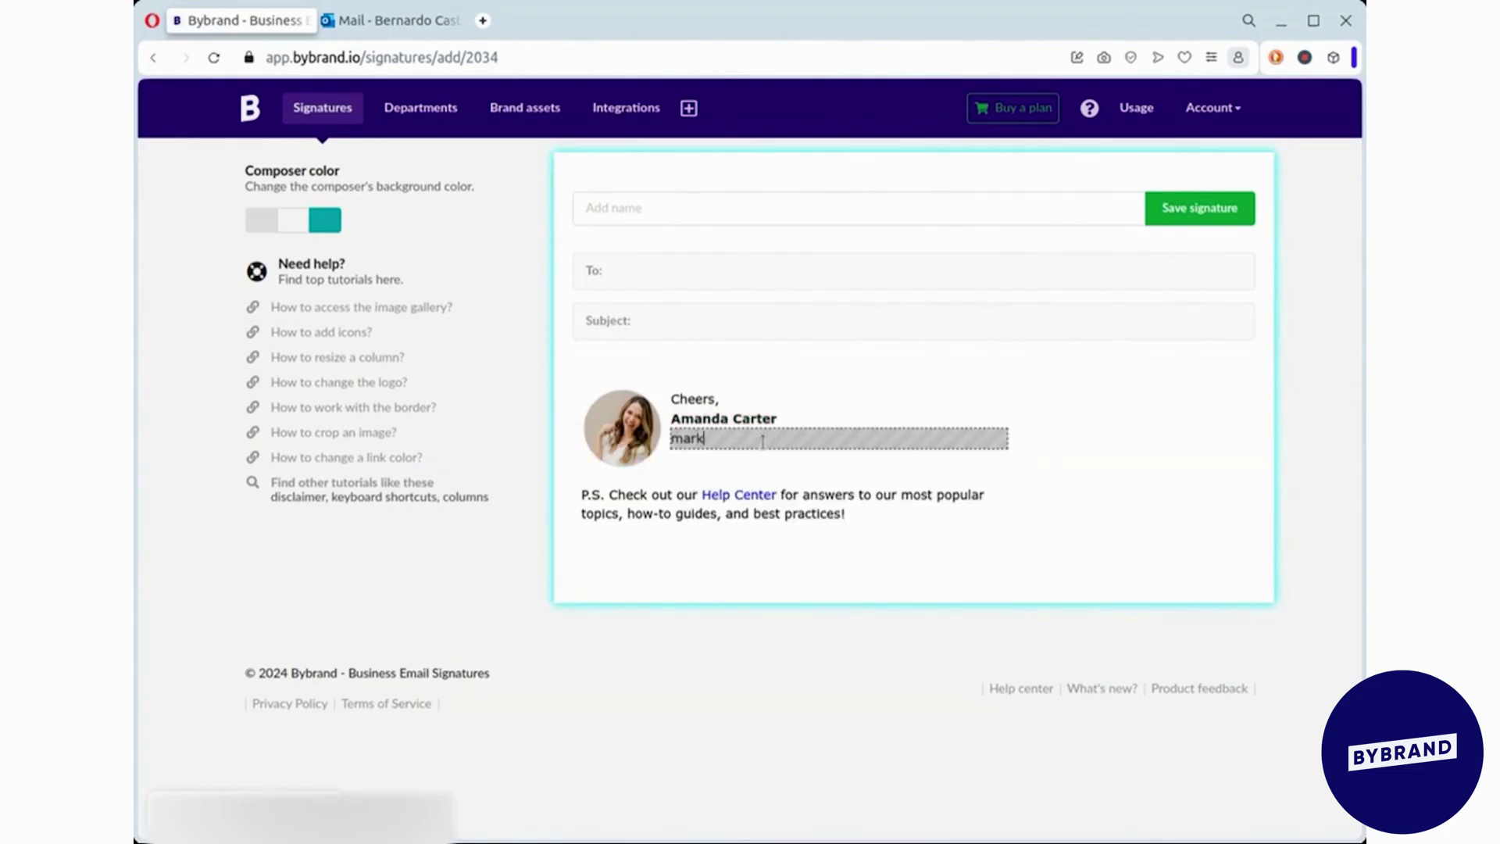
text(eting Analy)
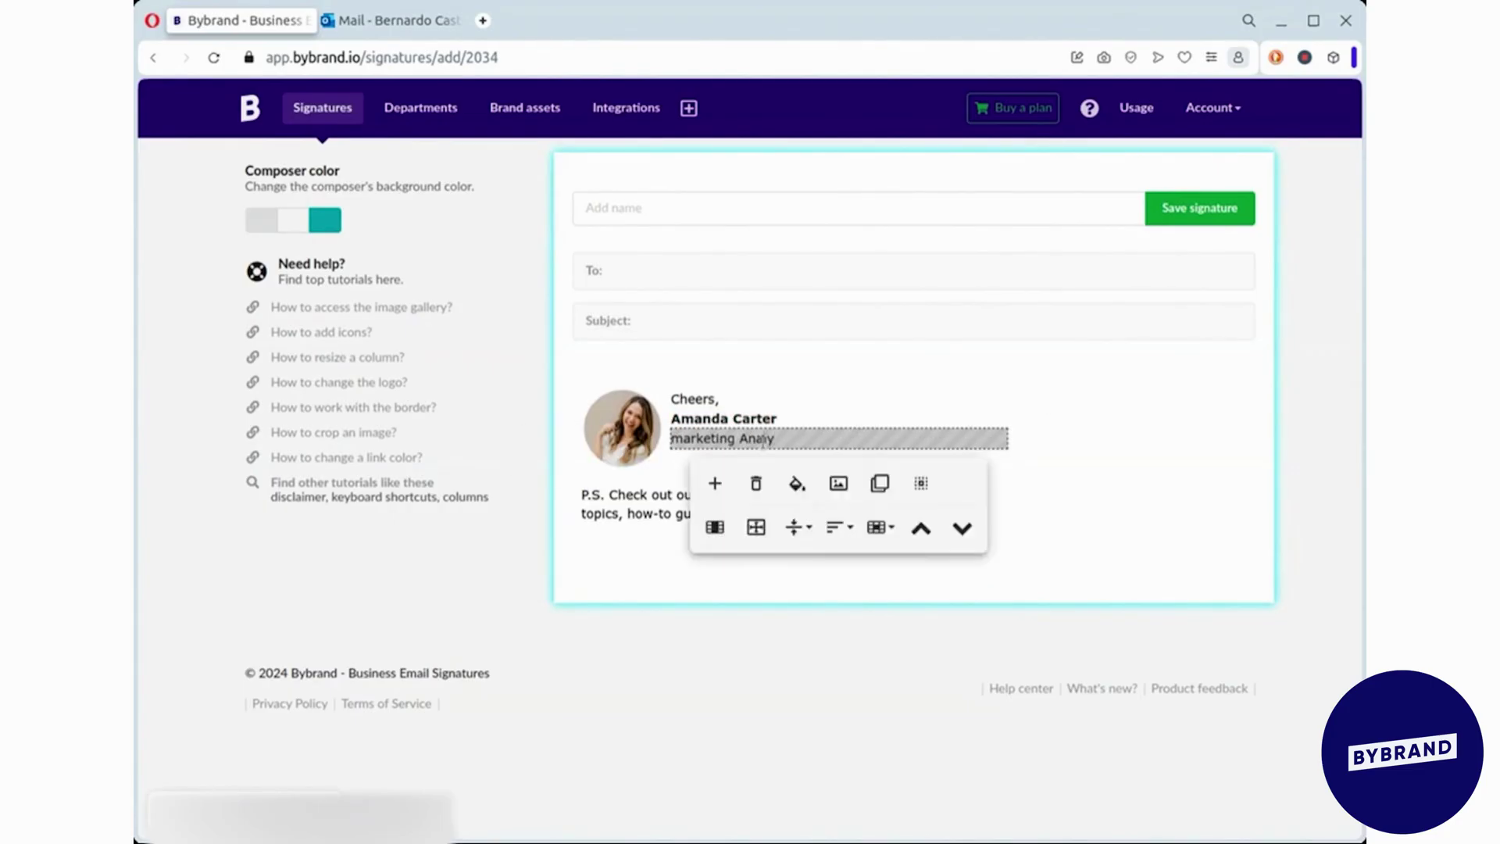
text(st at Insten)
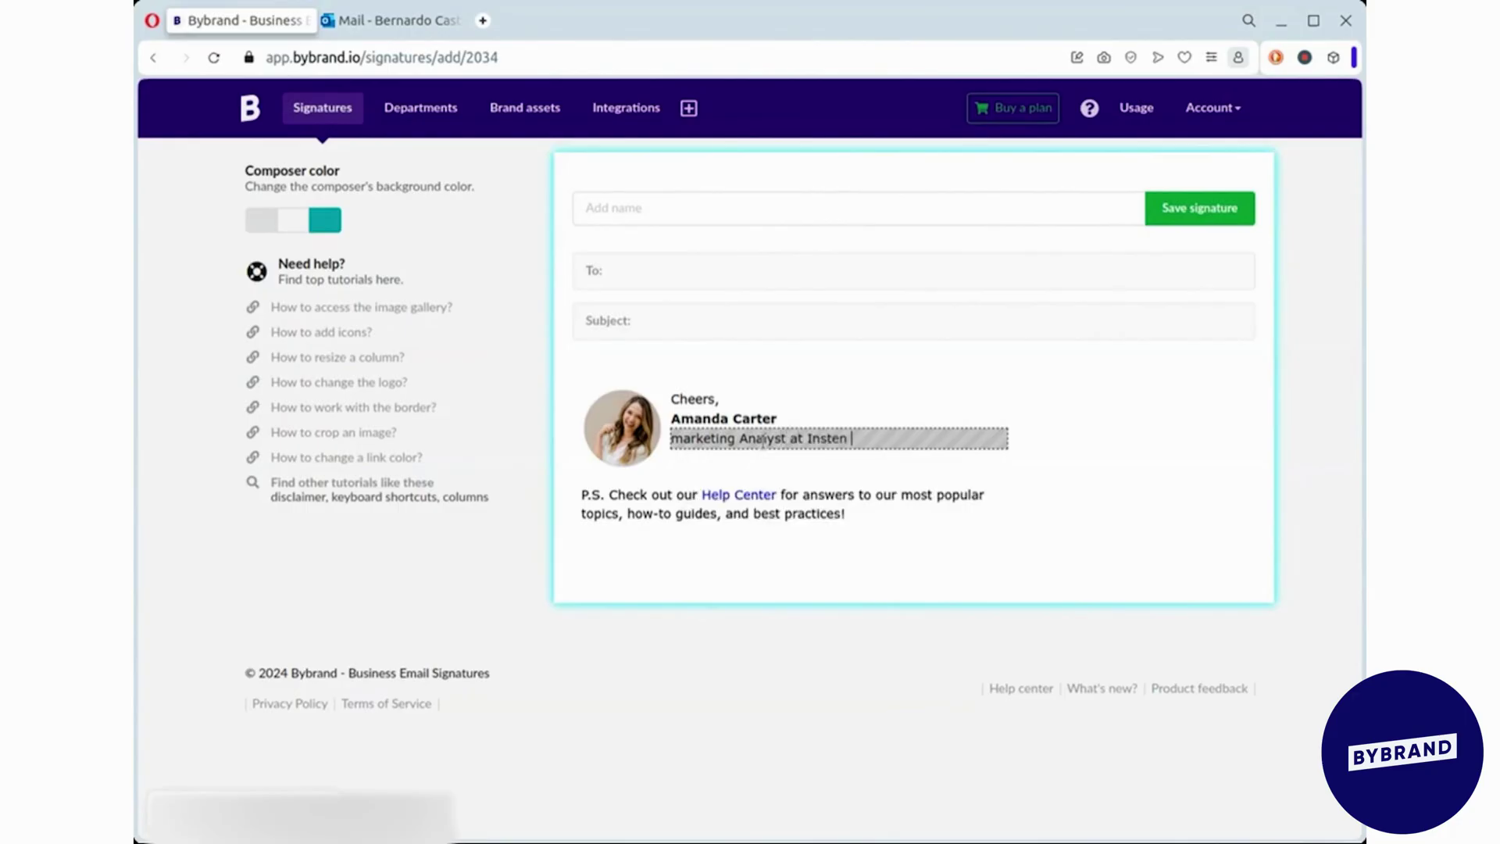
click(678, 438)
key(BackSpace)
text(M)
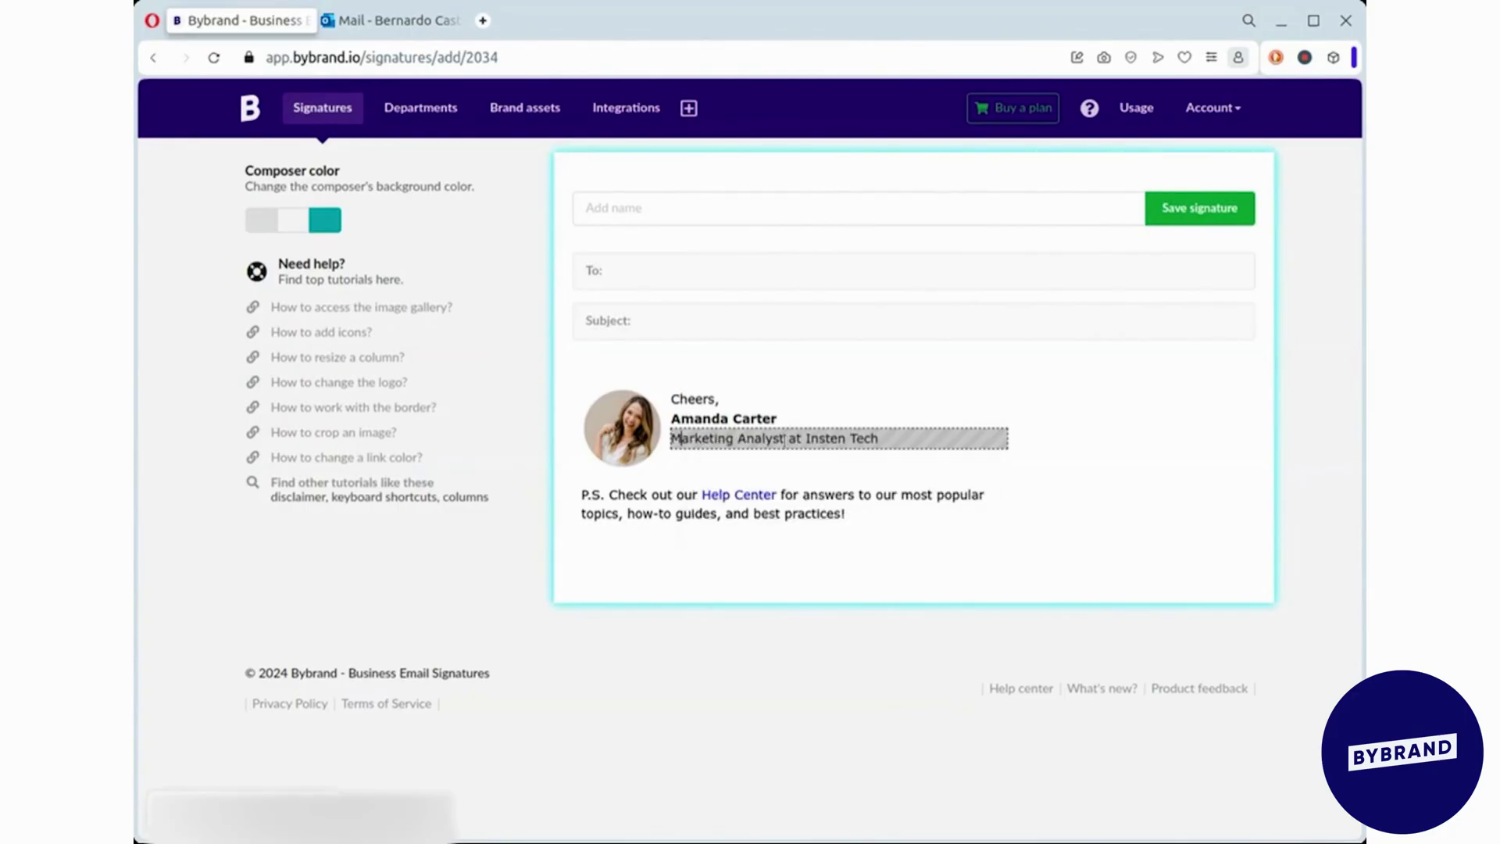
click(880, 483)
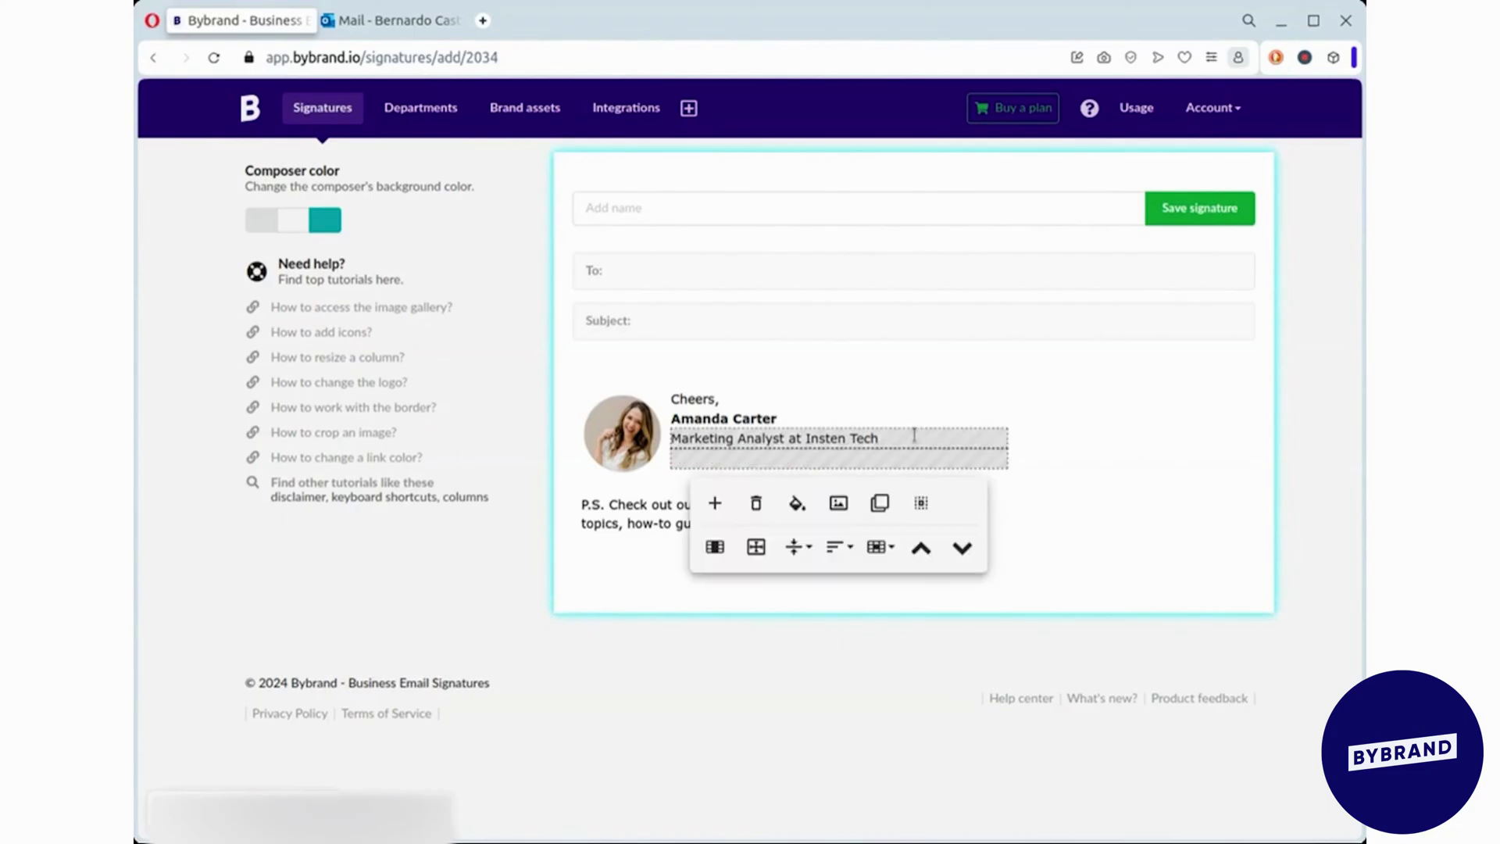
text(Contact me via WhatsApp)
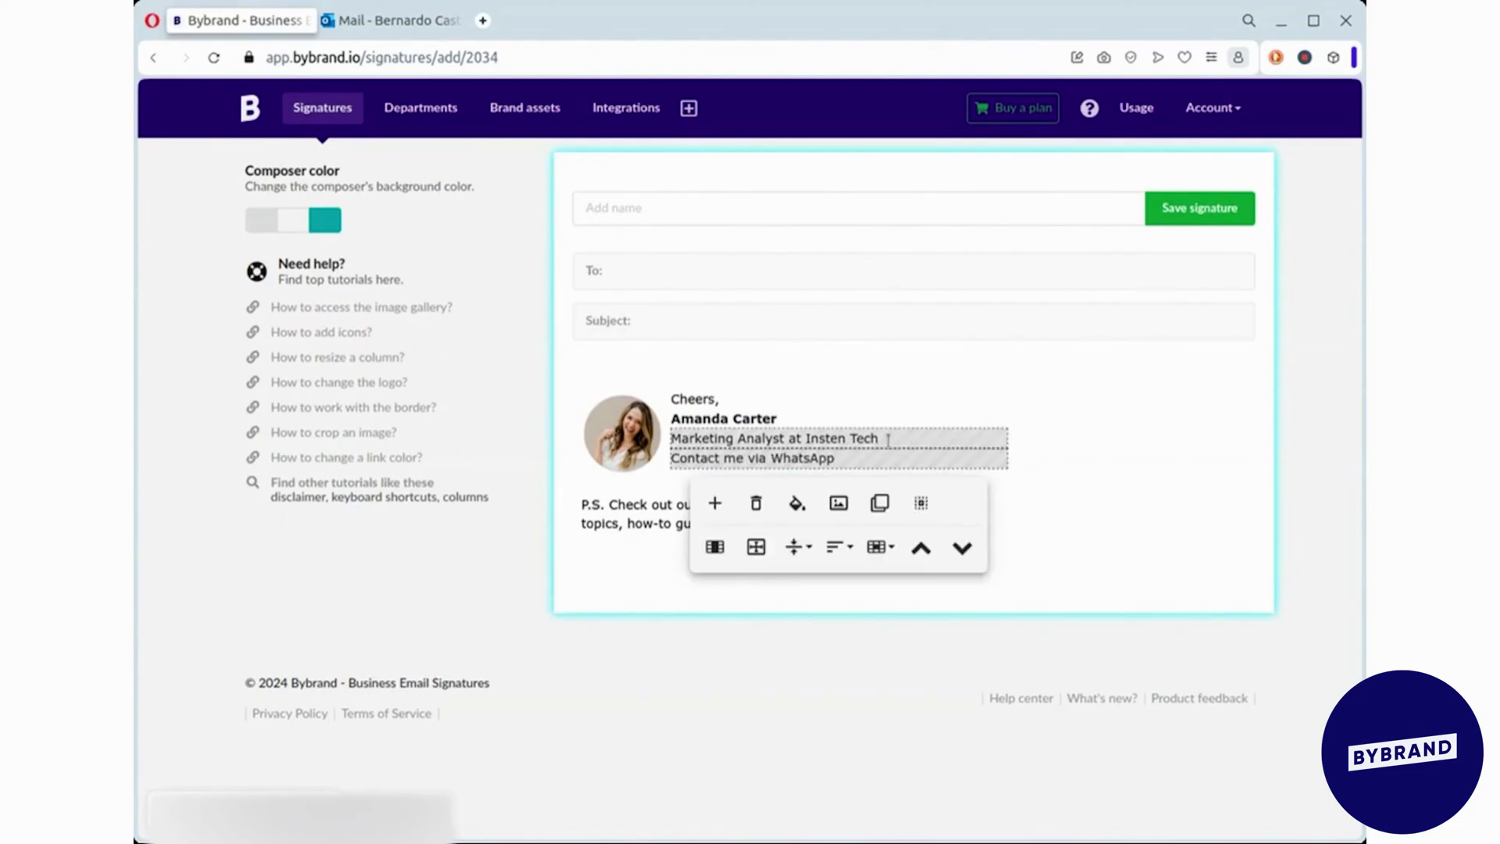
double_click(809, 459)
click(891, 492)
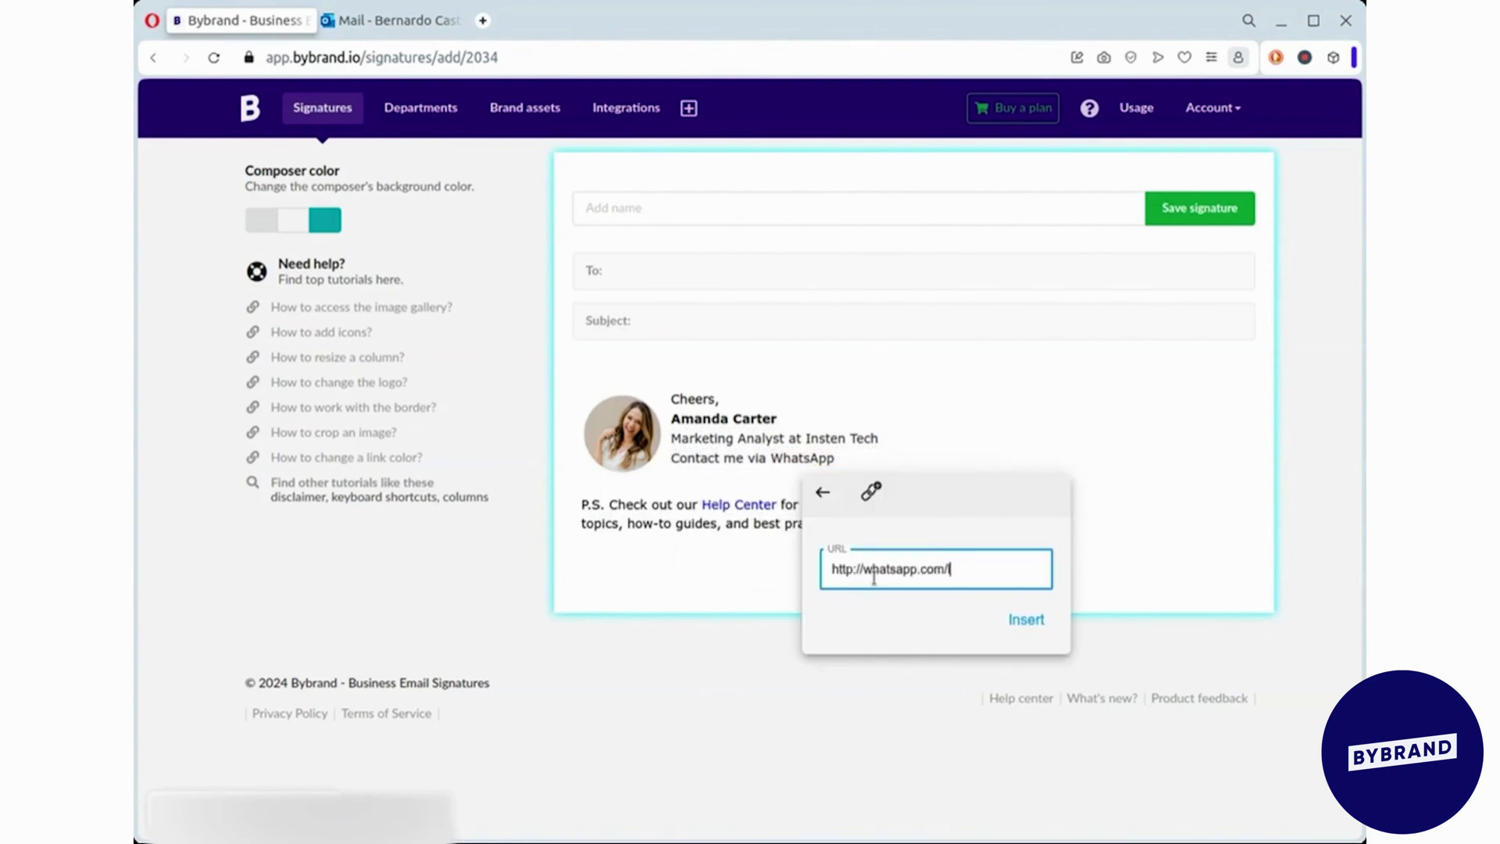
click(1028, 621)
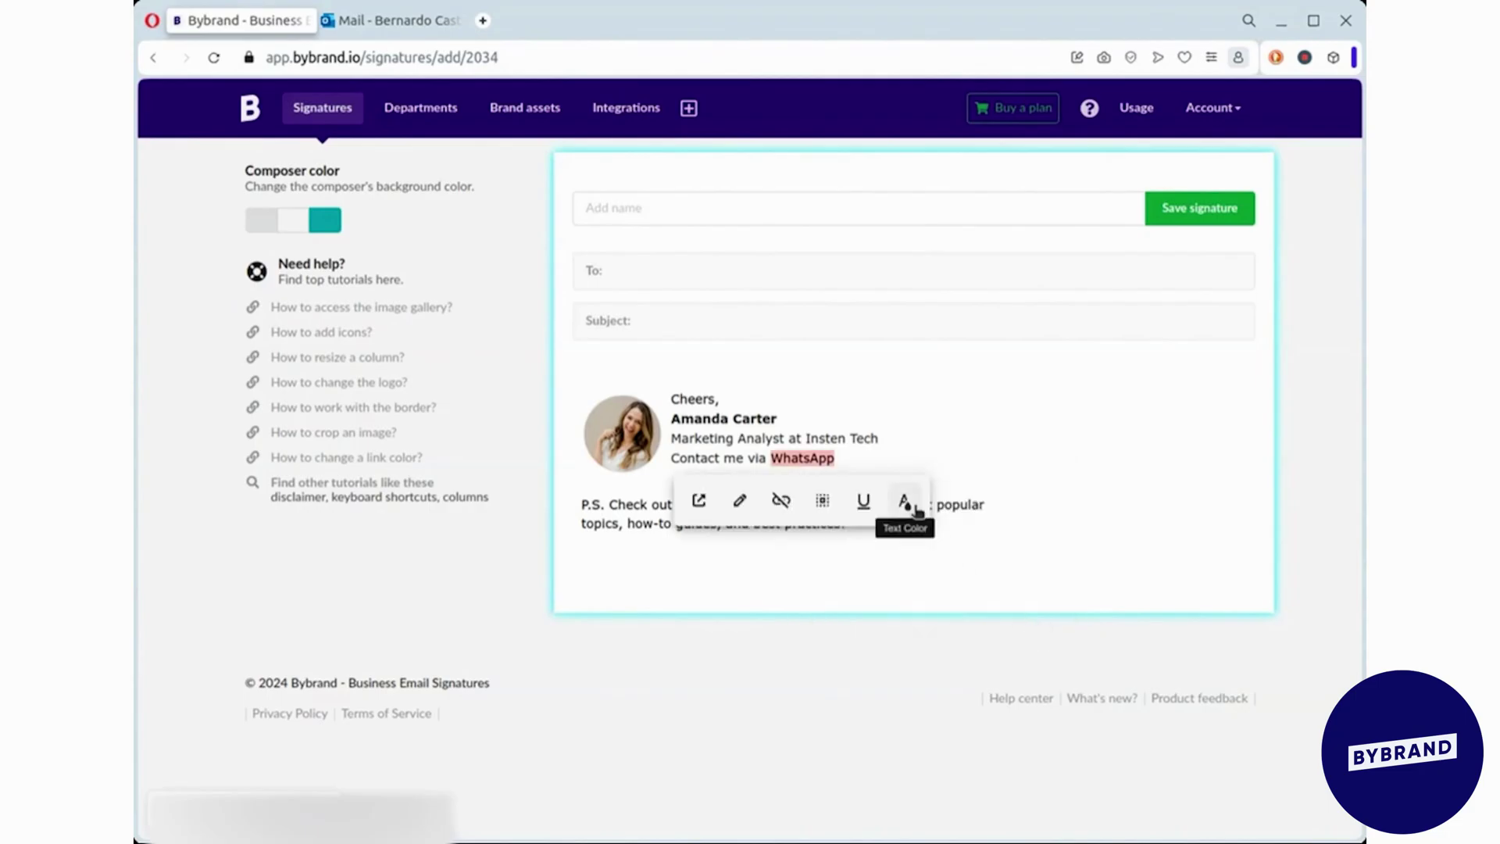
click(904, 502)
click(1091, 517)
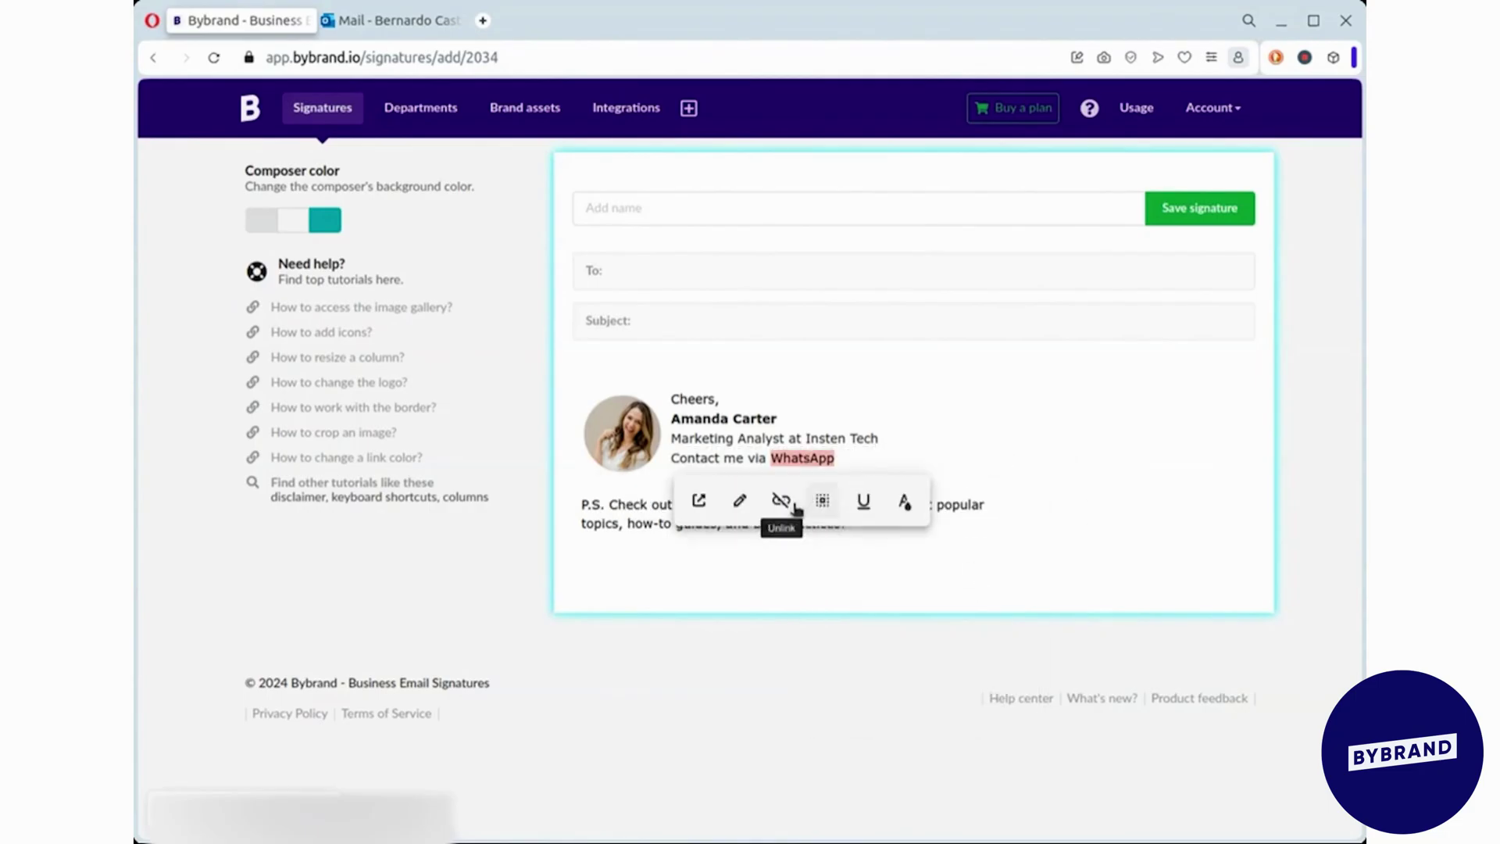
- Delete the P.S. Help Center paragraph and begin naming the signature
click(899, 516)
click(713, 564)
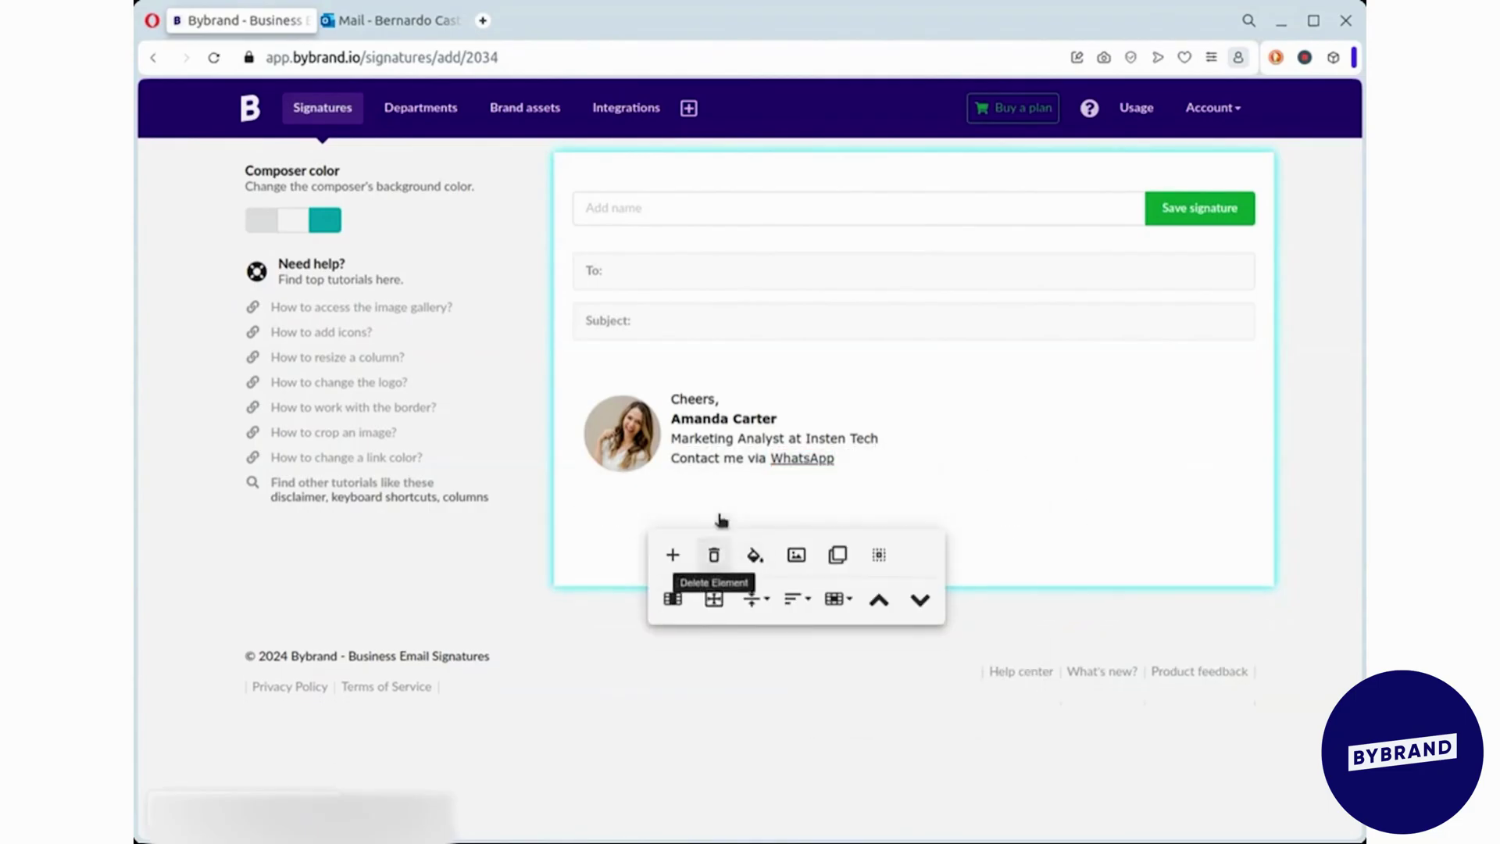
click(683, 209)
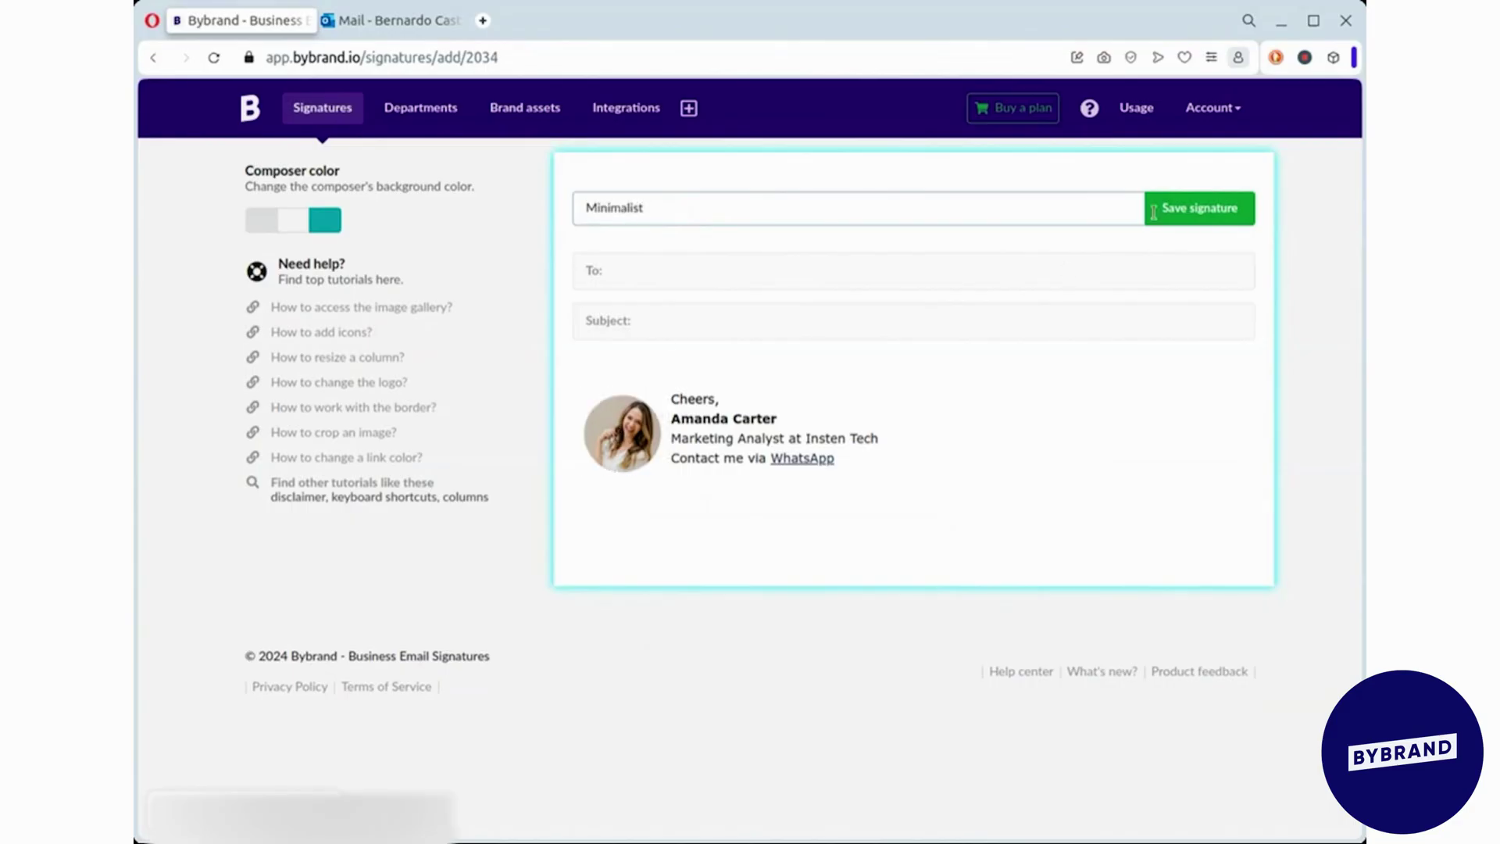
- Save the signature as Minimalist and review the quick style changes panel
key(Return)
click(883, 191)
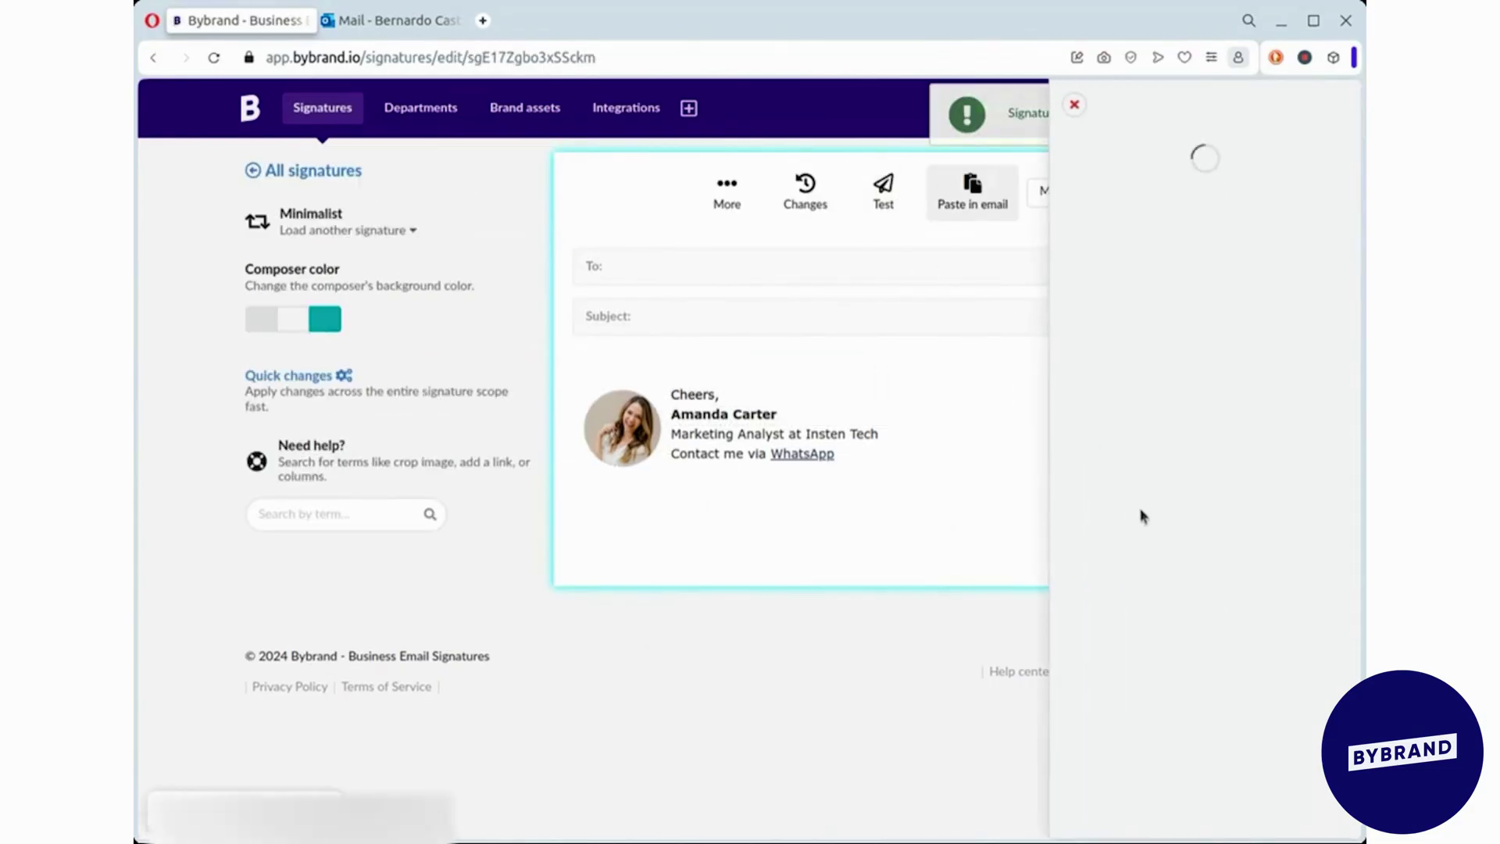
click(1145, 565)
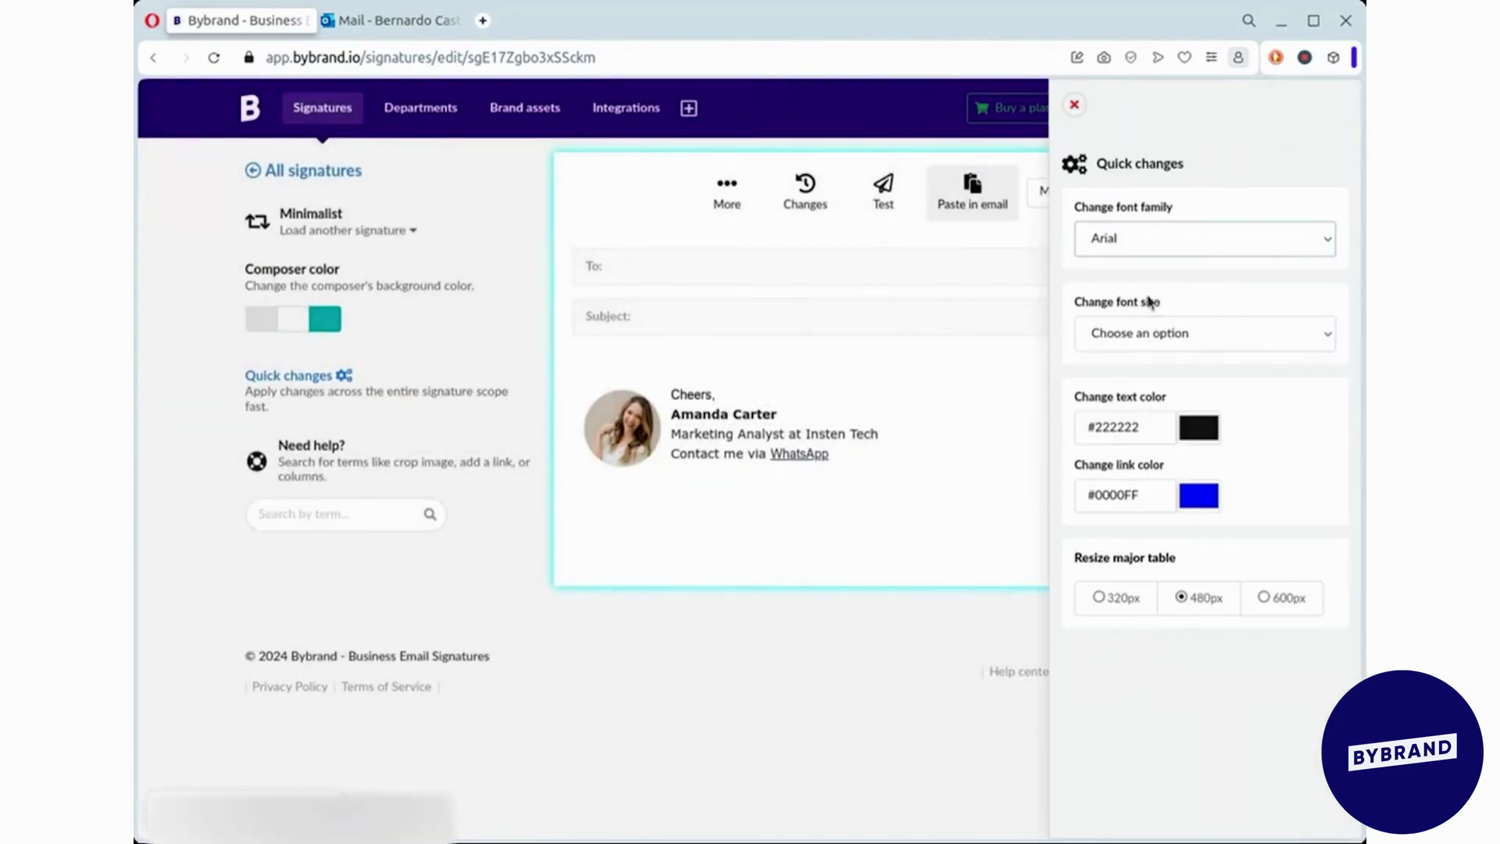
click(953, 241)
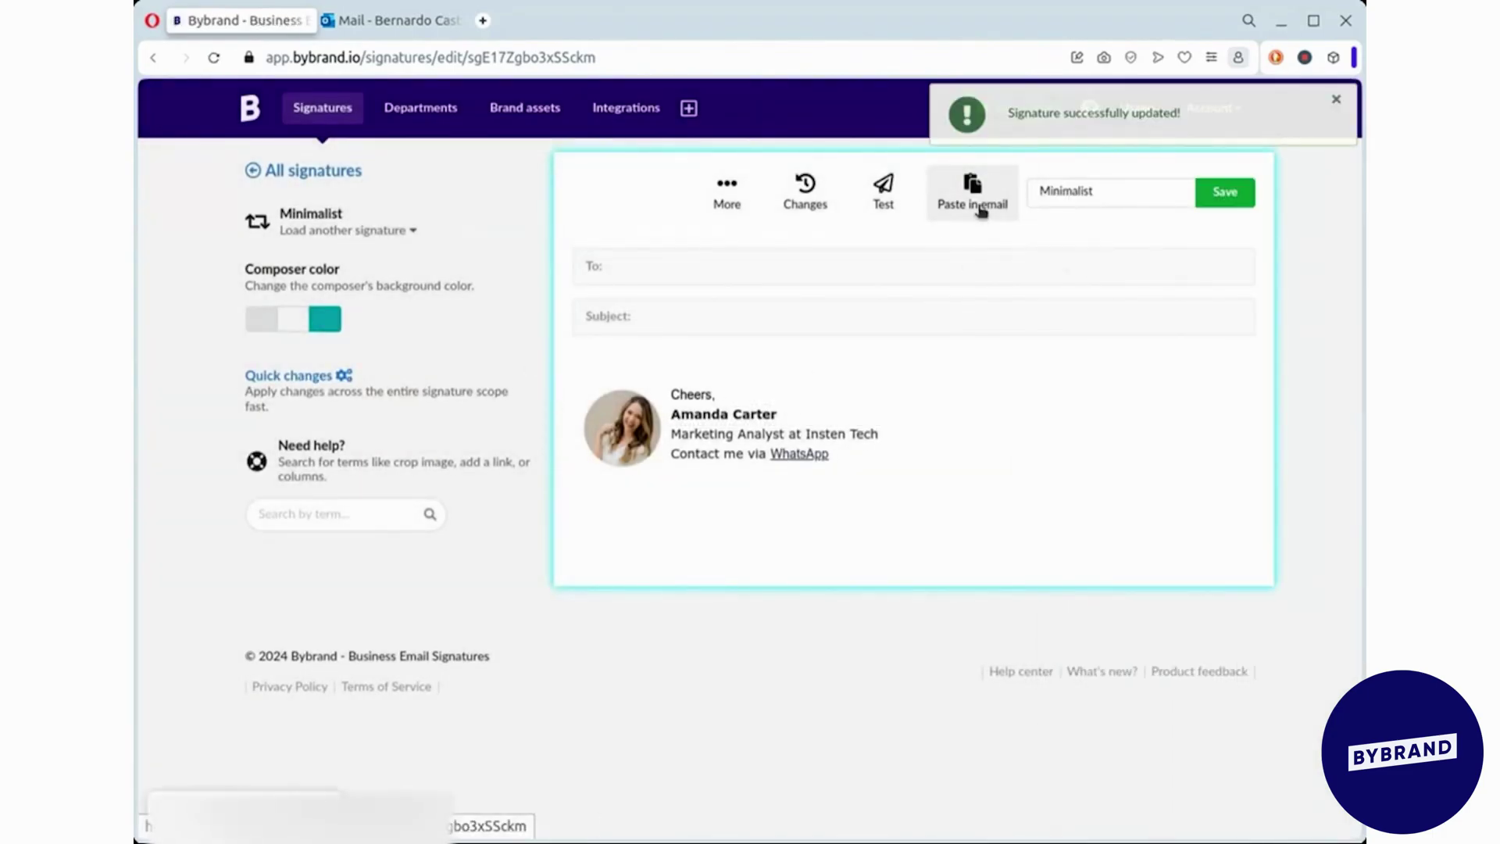
- Copy the Minimalist signature and paste it into Outlook's Minimalist signature body
click(634, 193)
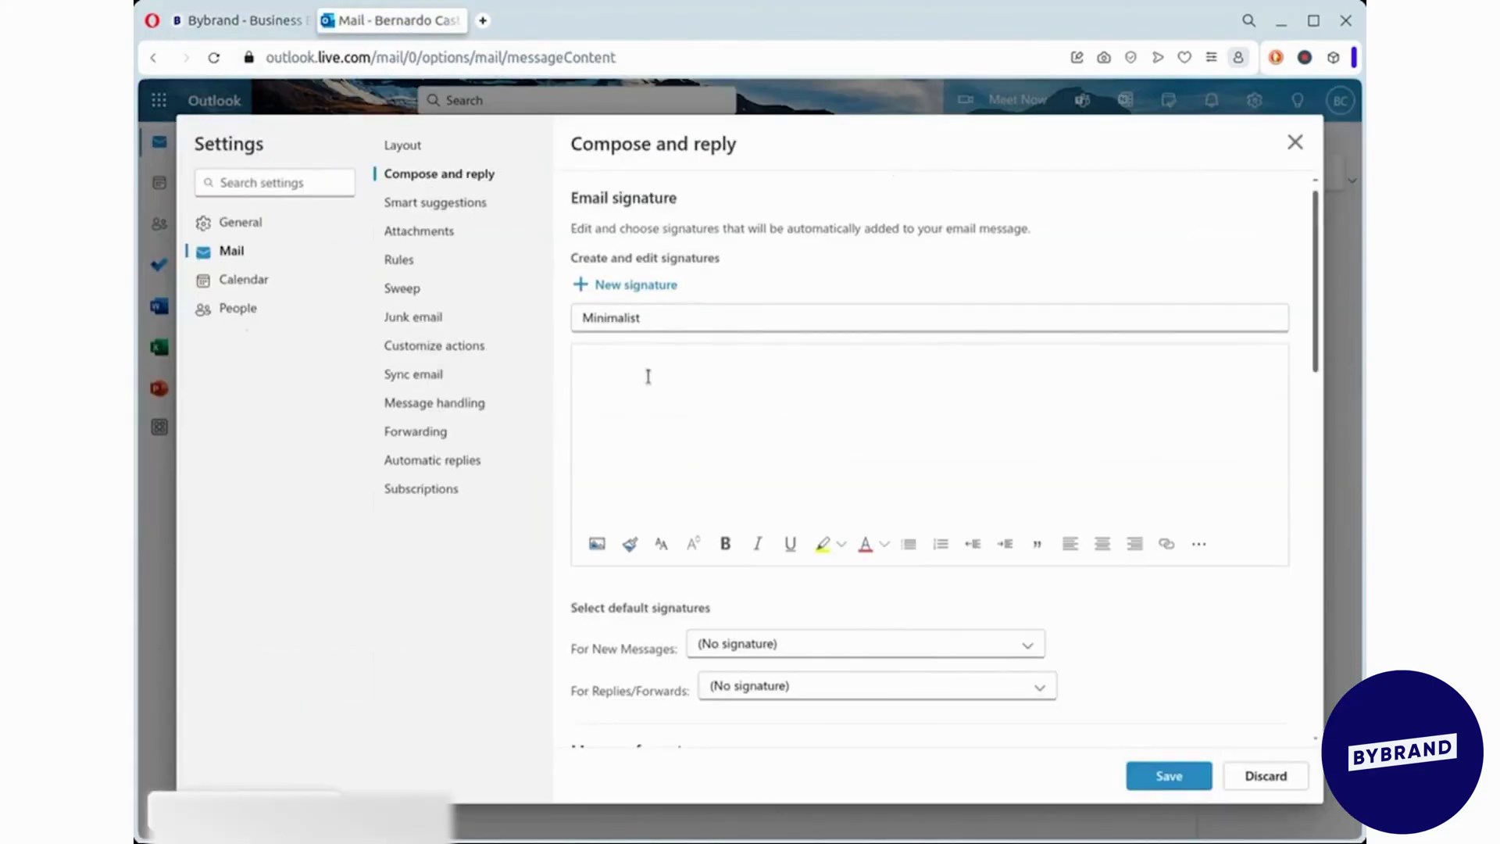
key(ctrl+v)
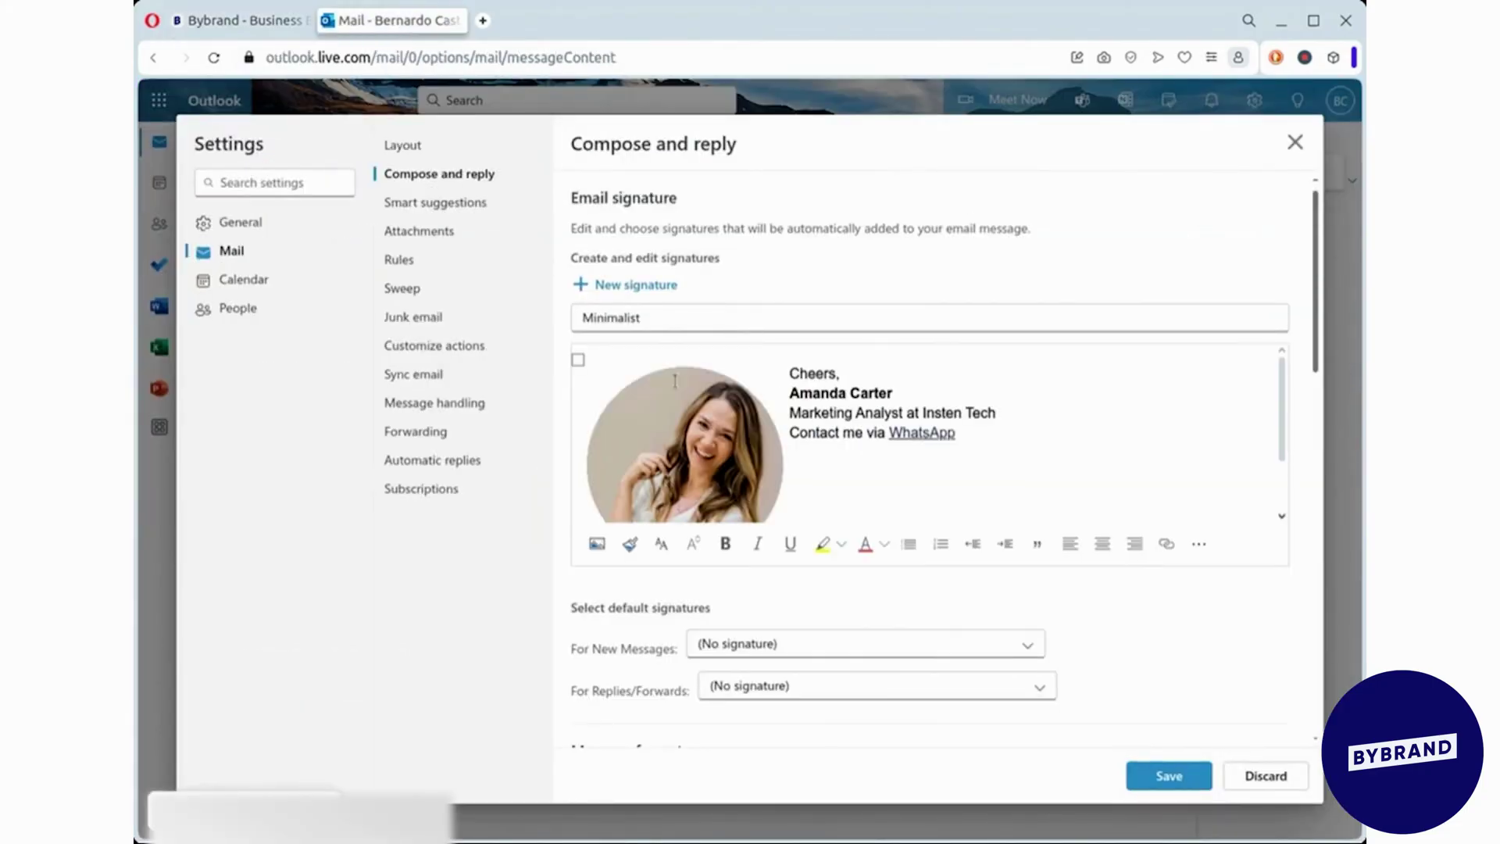
click(711, 407)
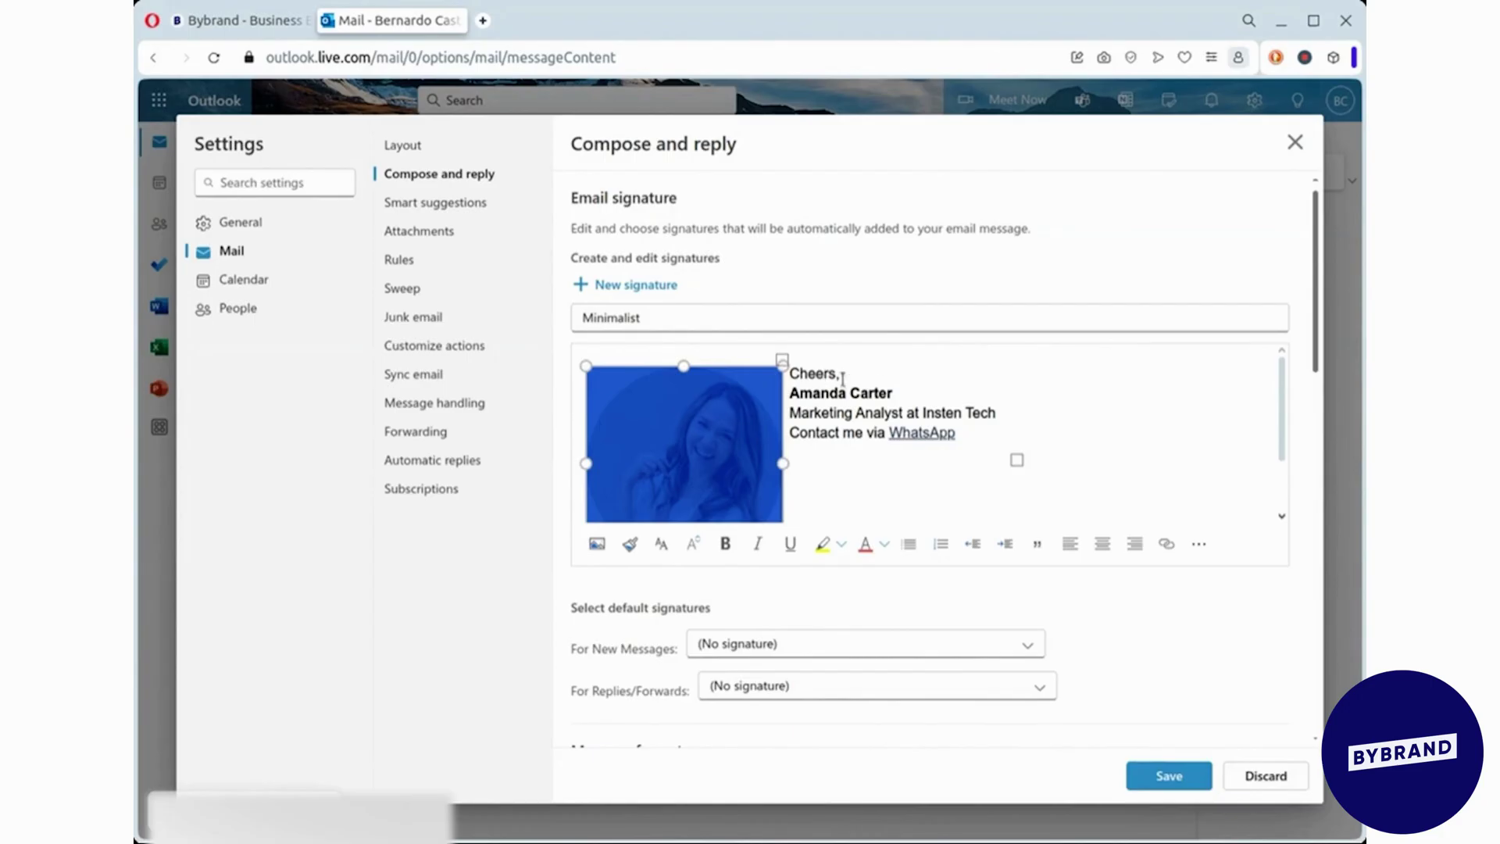
- Save the pasted Minimalist signature in Outlook's signature settings
click(894, 396)
scroll(1000, 469, down, 2)
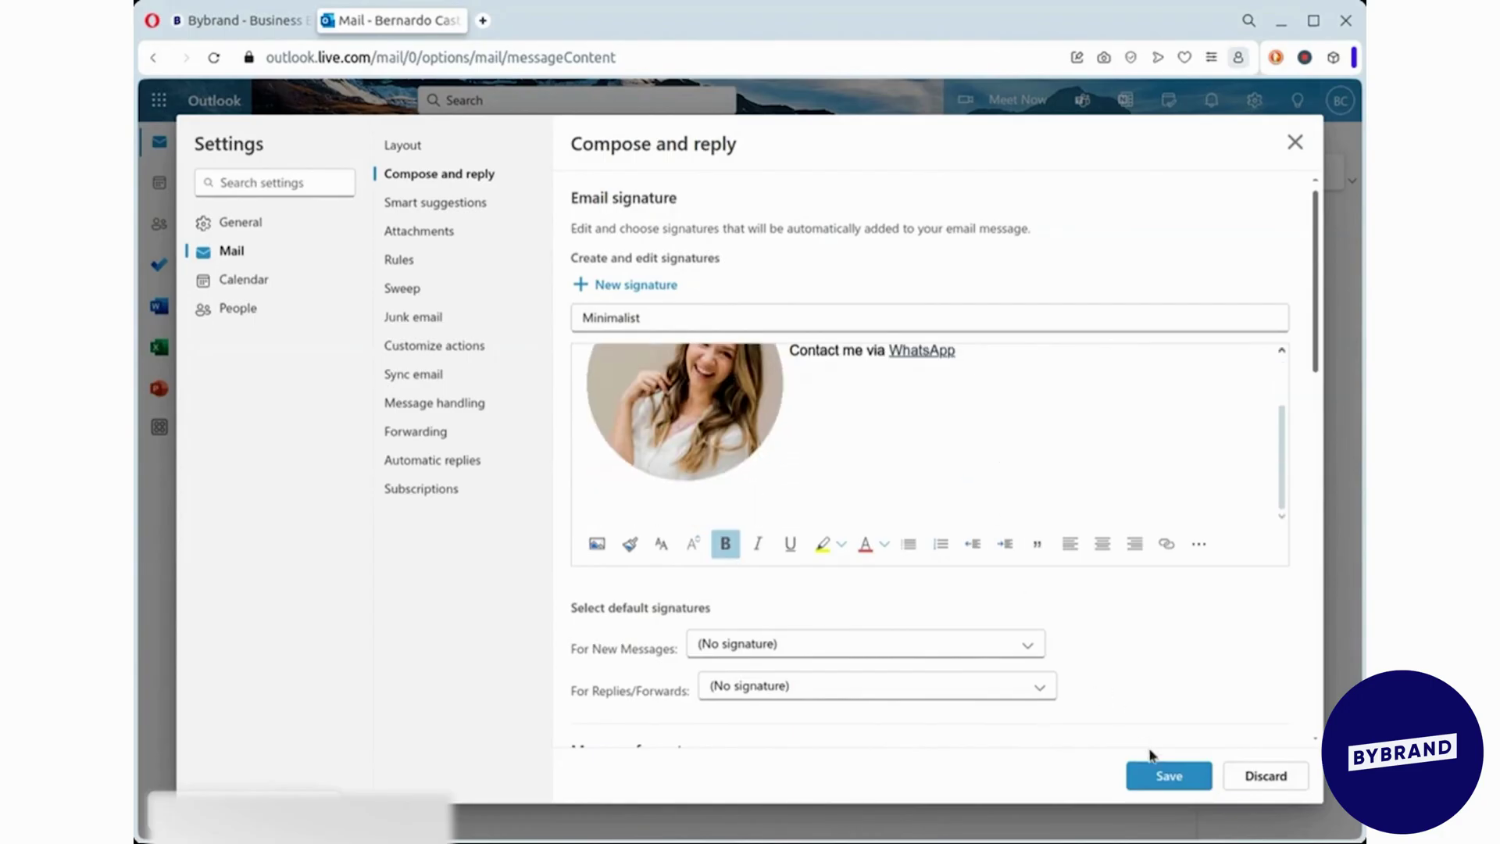
click(1166, 776)
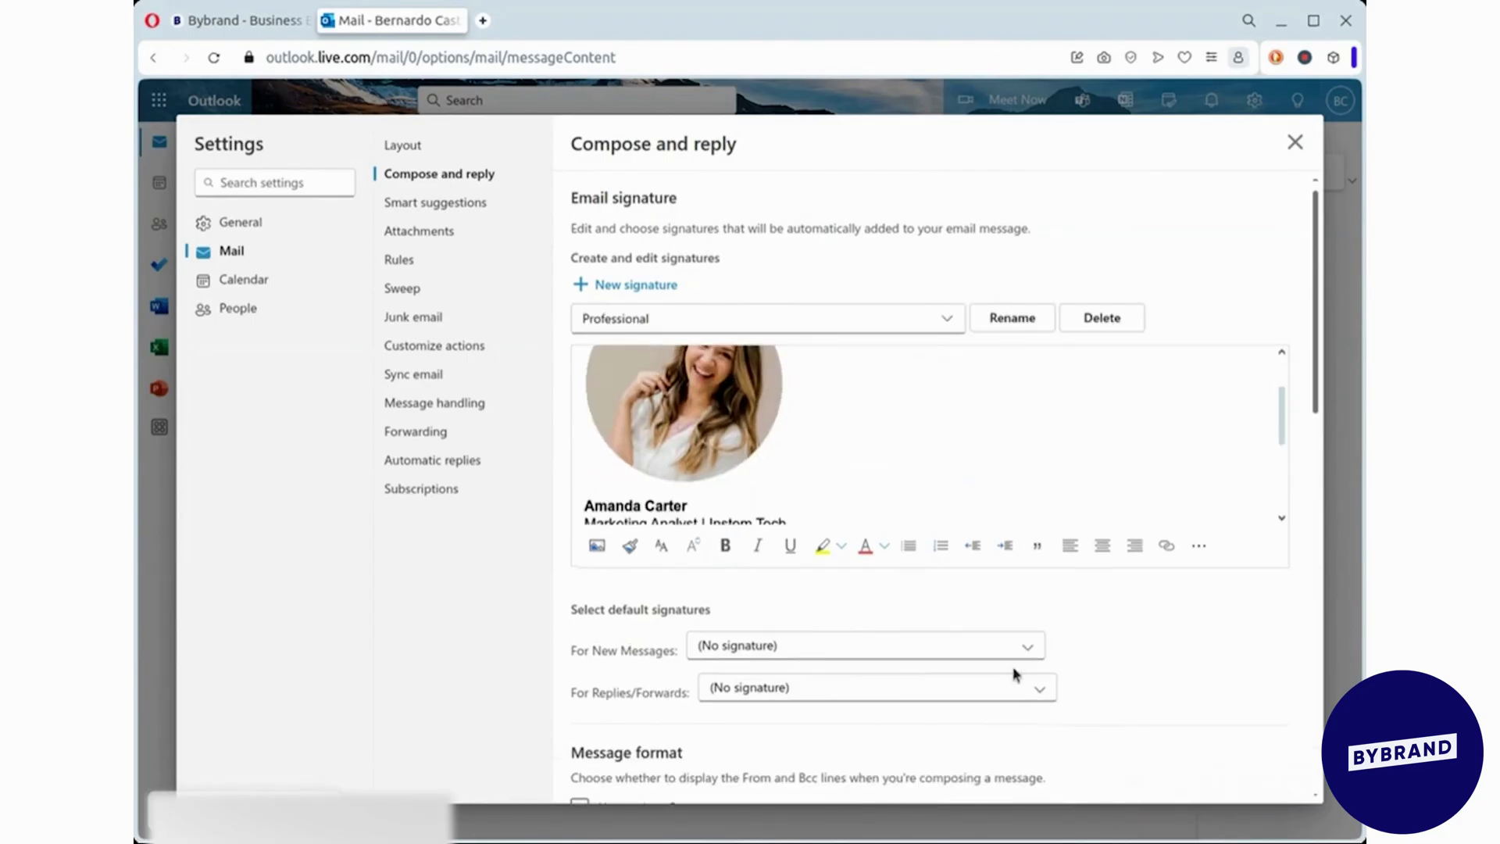
- Make Professional the default for new messages and replies/forwards, save, and close Settings
click(951, 663)
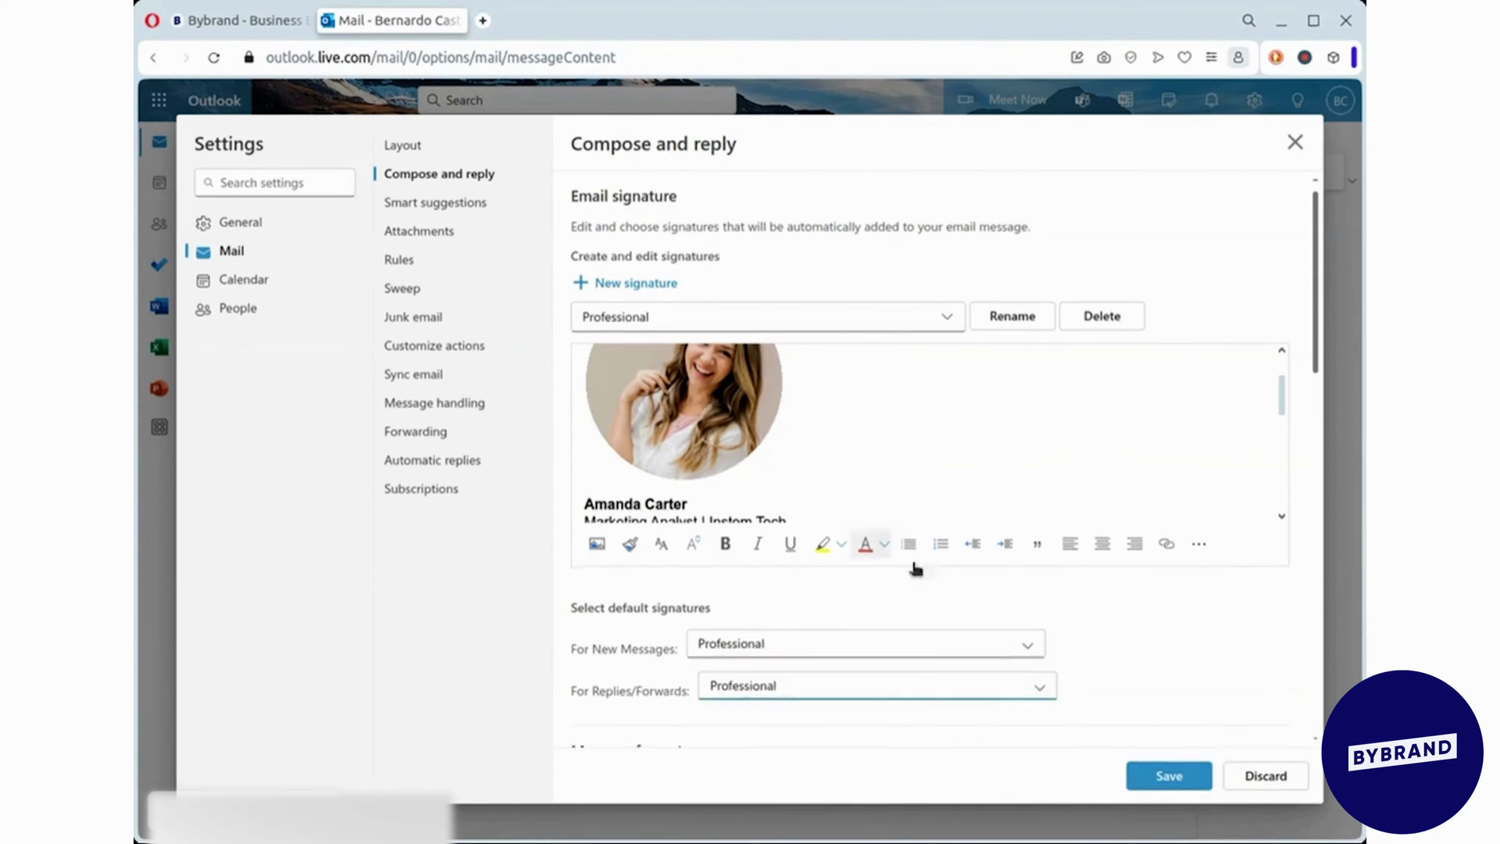
scroll(1016, 664, down, 2)
click(1161, 776)
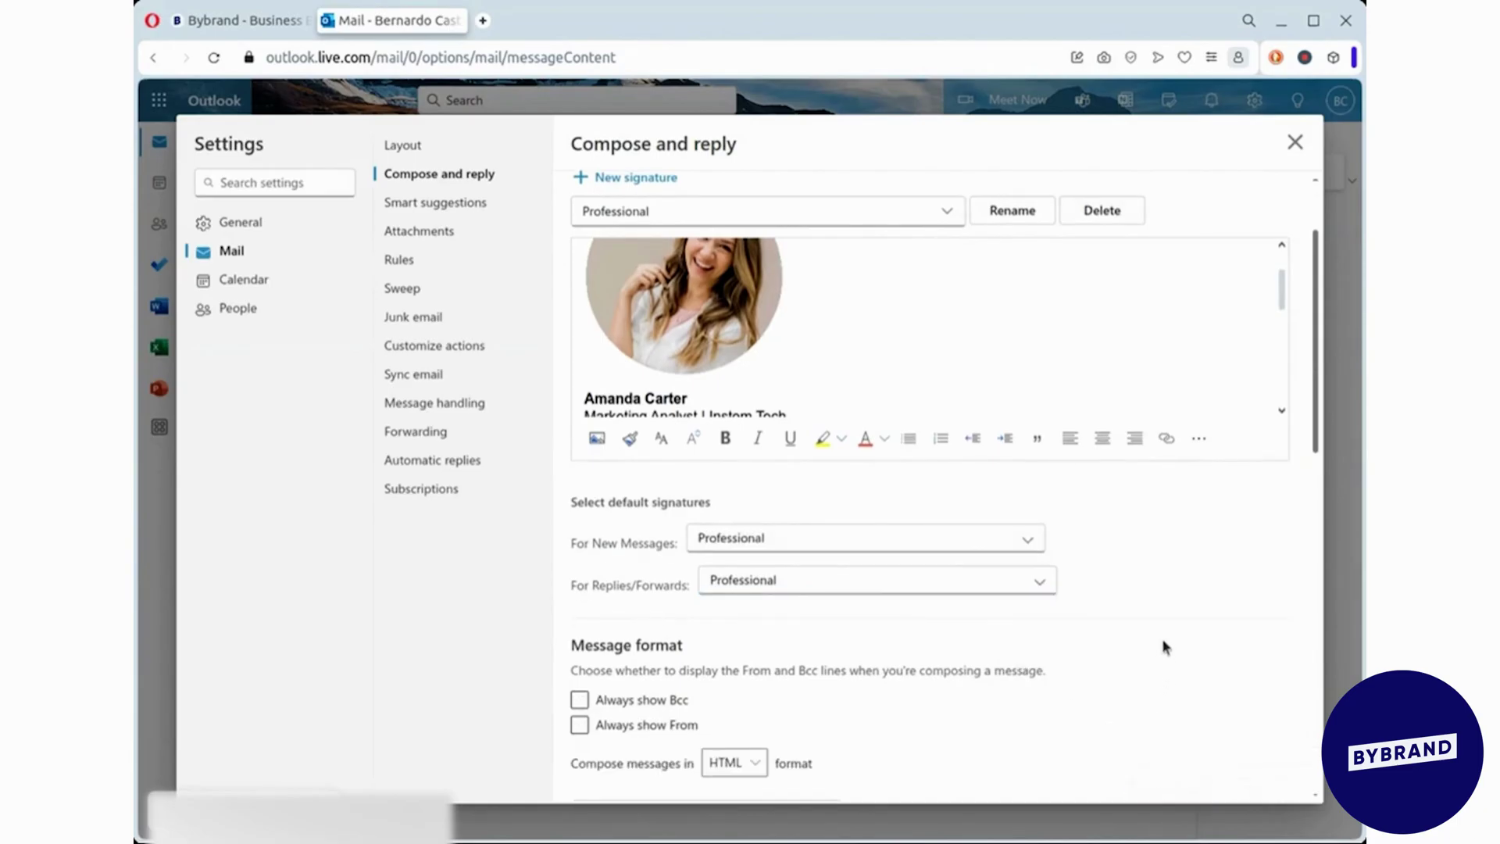
scroll(1017, 603, up, 2)
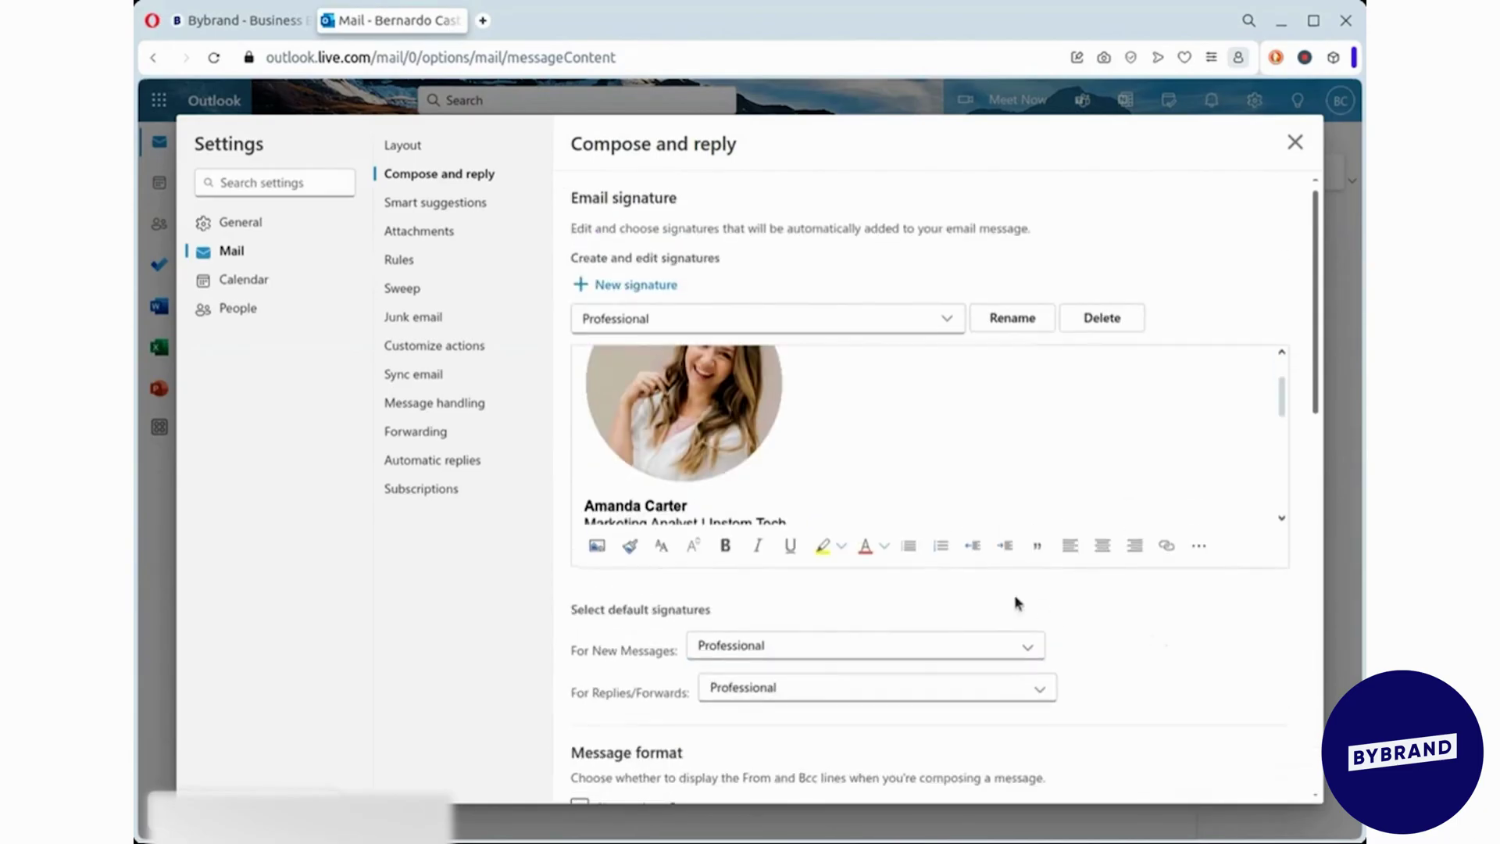
click(1294, 143)
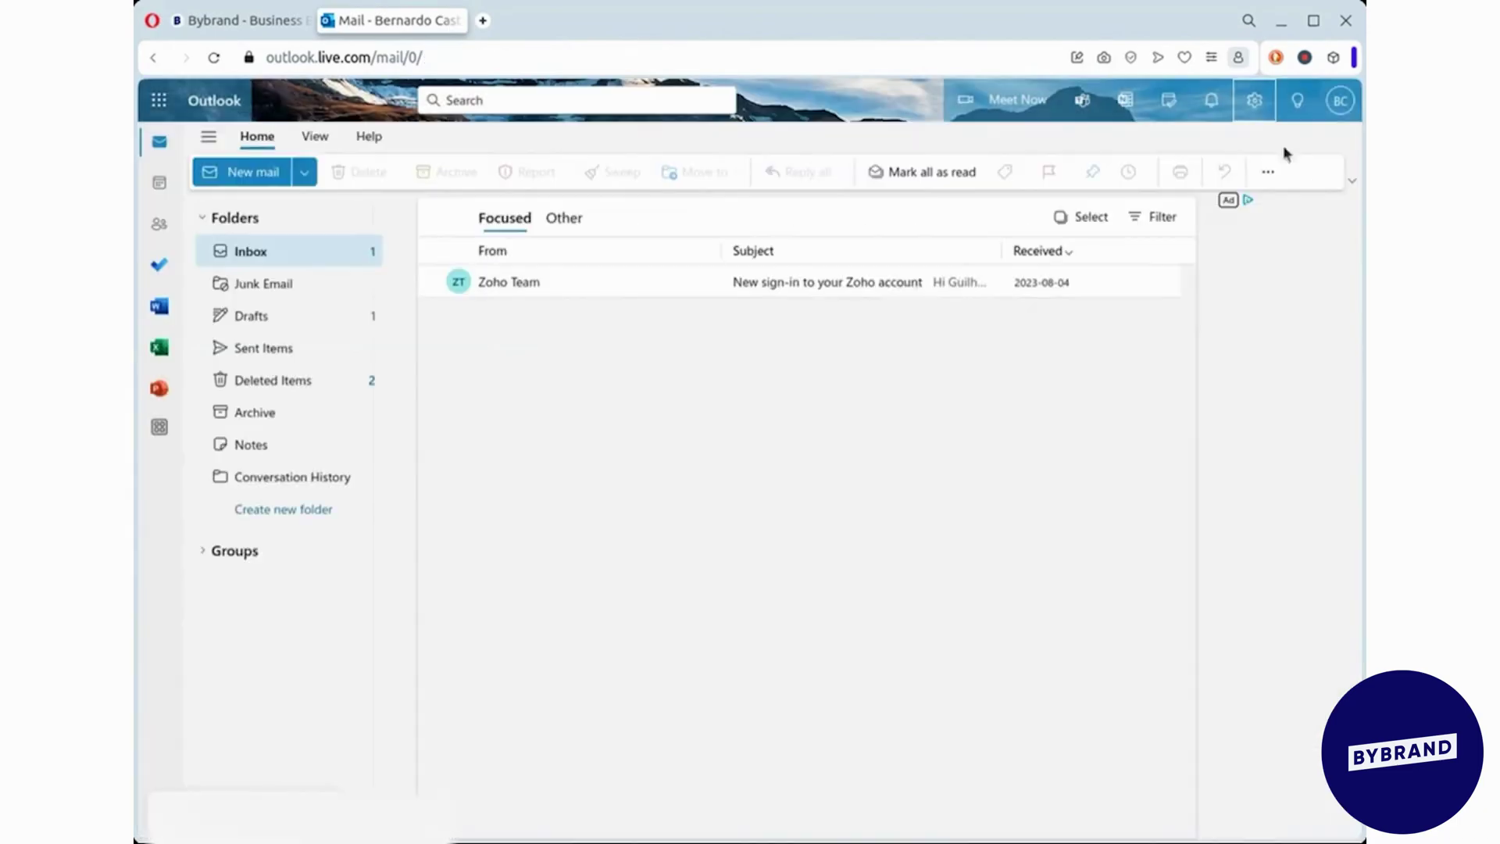
- Start a new email with 'Hi,' and a line break in the body
click(232, 176)
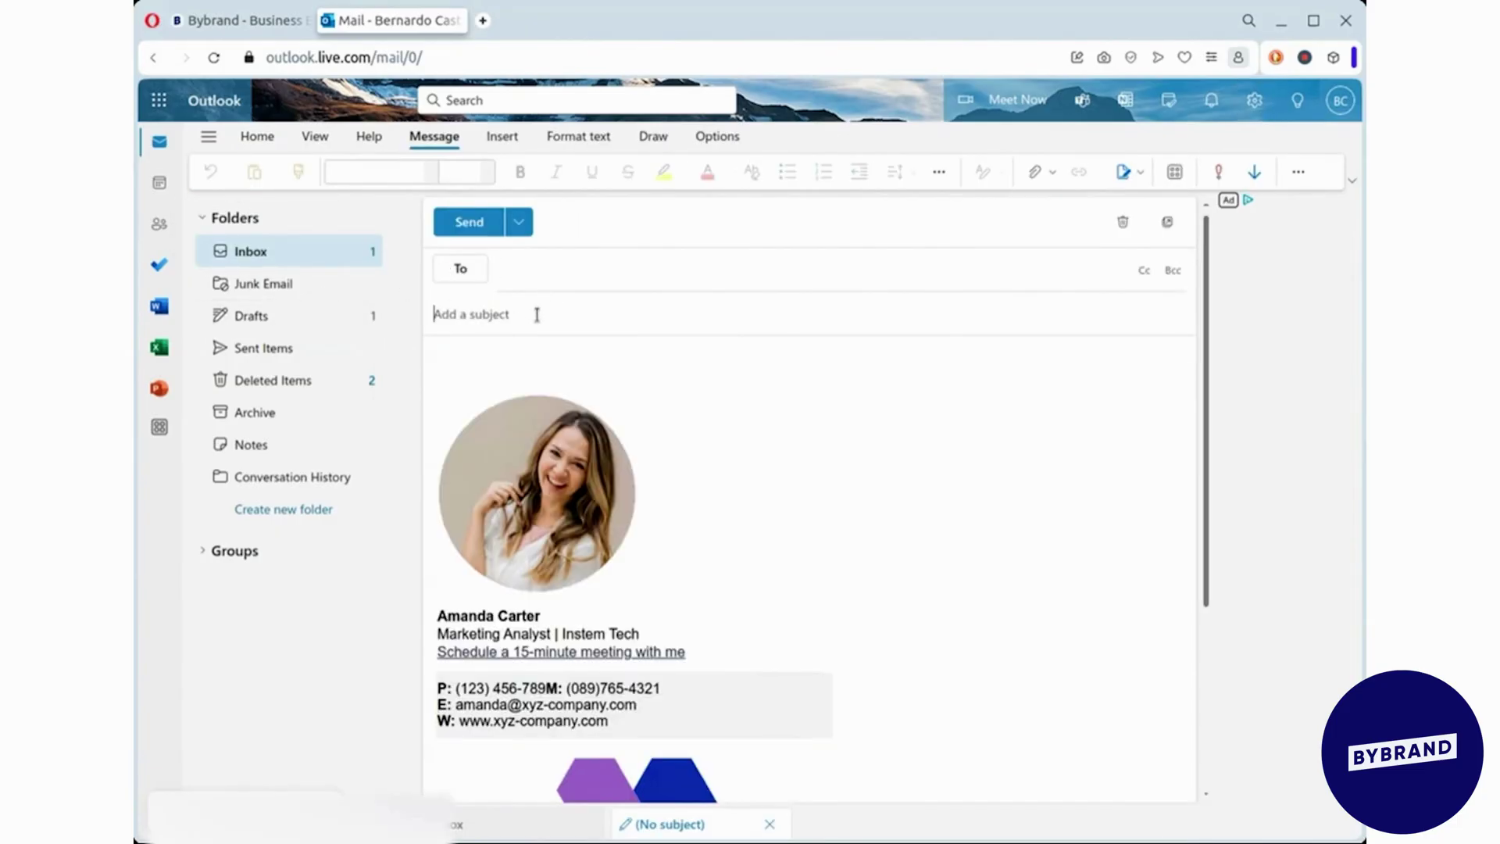
click(540, 353)
text(Hi,)
key(Return)
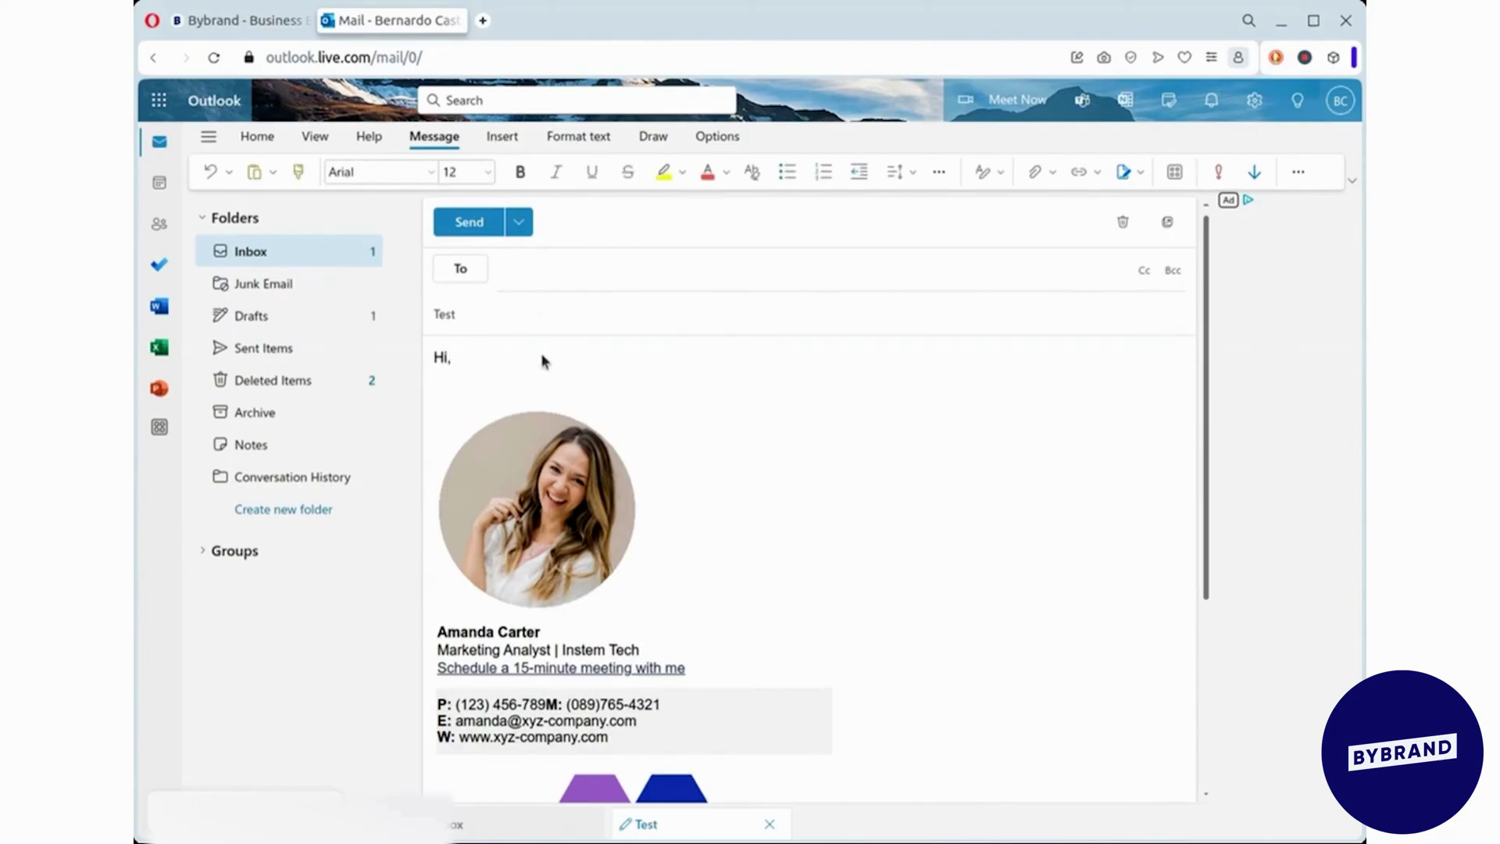
- Insert the Minimalist signature, then swap it back to Professional
click(1125, 172)
click(1110, 242)
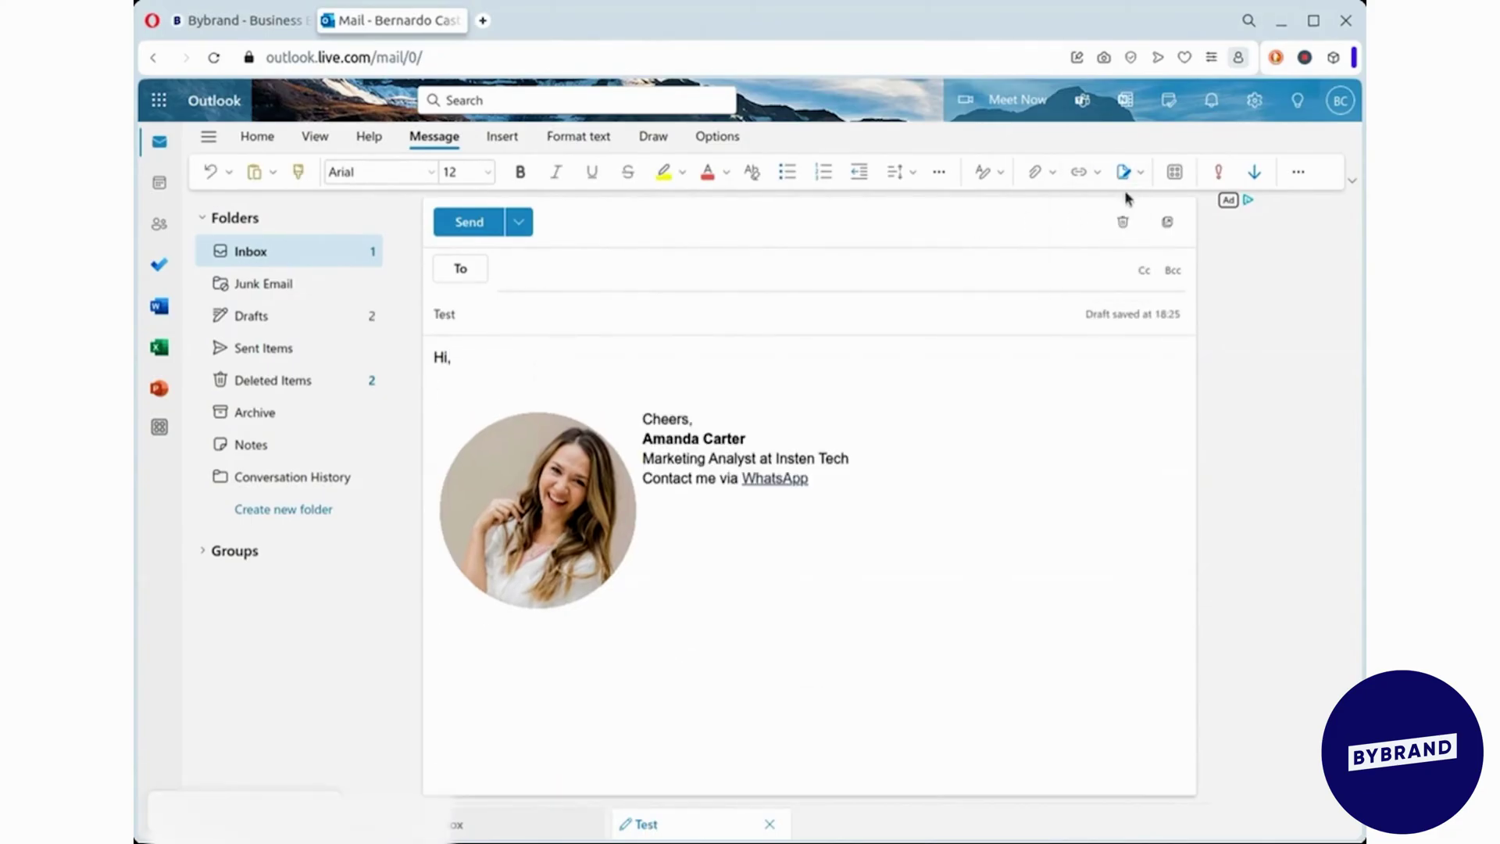
click(1124, 173)
click(1115, 209)
scroll(817, 493, up, 3)
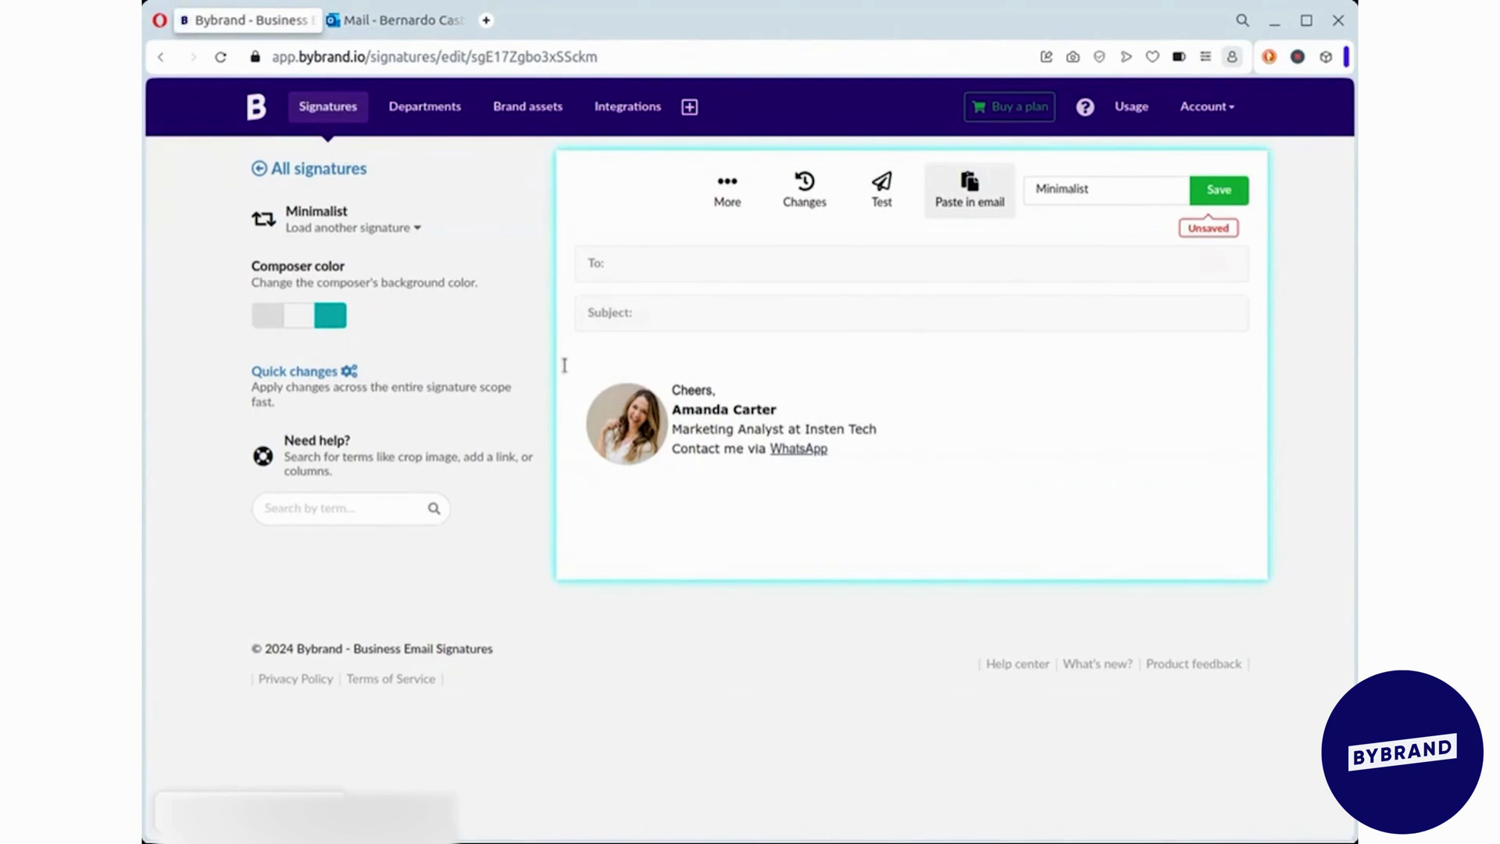
- Load the Professional signature, discarding the unsaved Minimalist changes
click(420, 231)
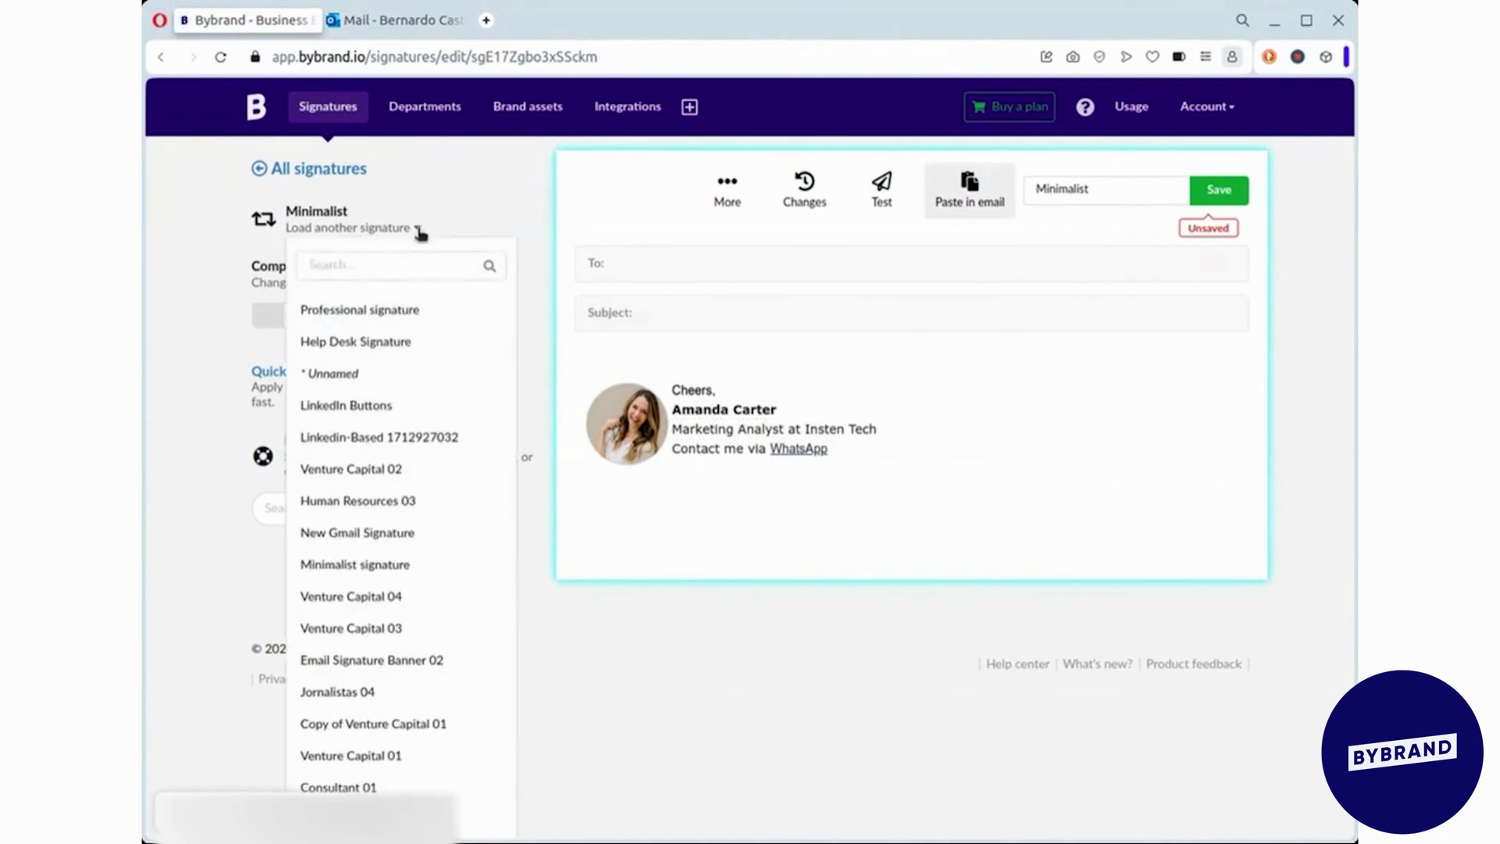
click(395, 309)
click(893, 161)
- Resize the profile photo and Insten Tech logo with exact pixel dimensions
click(644, 426)
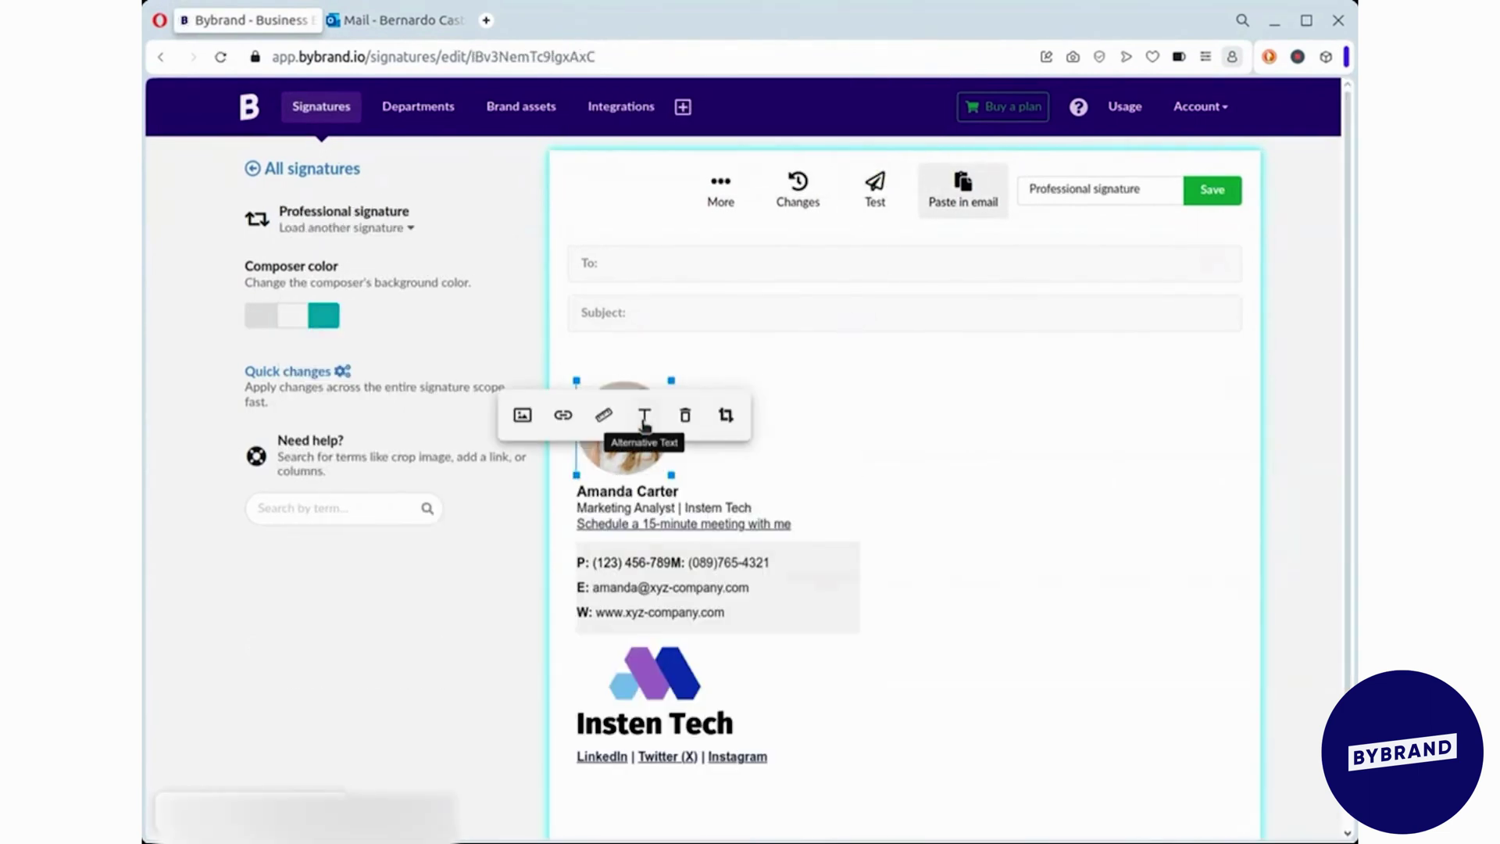
drag(671, 381, 670, 381)
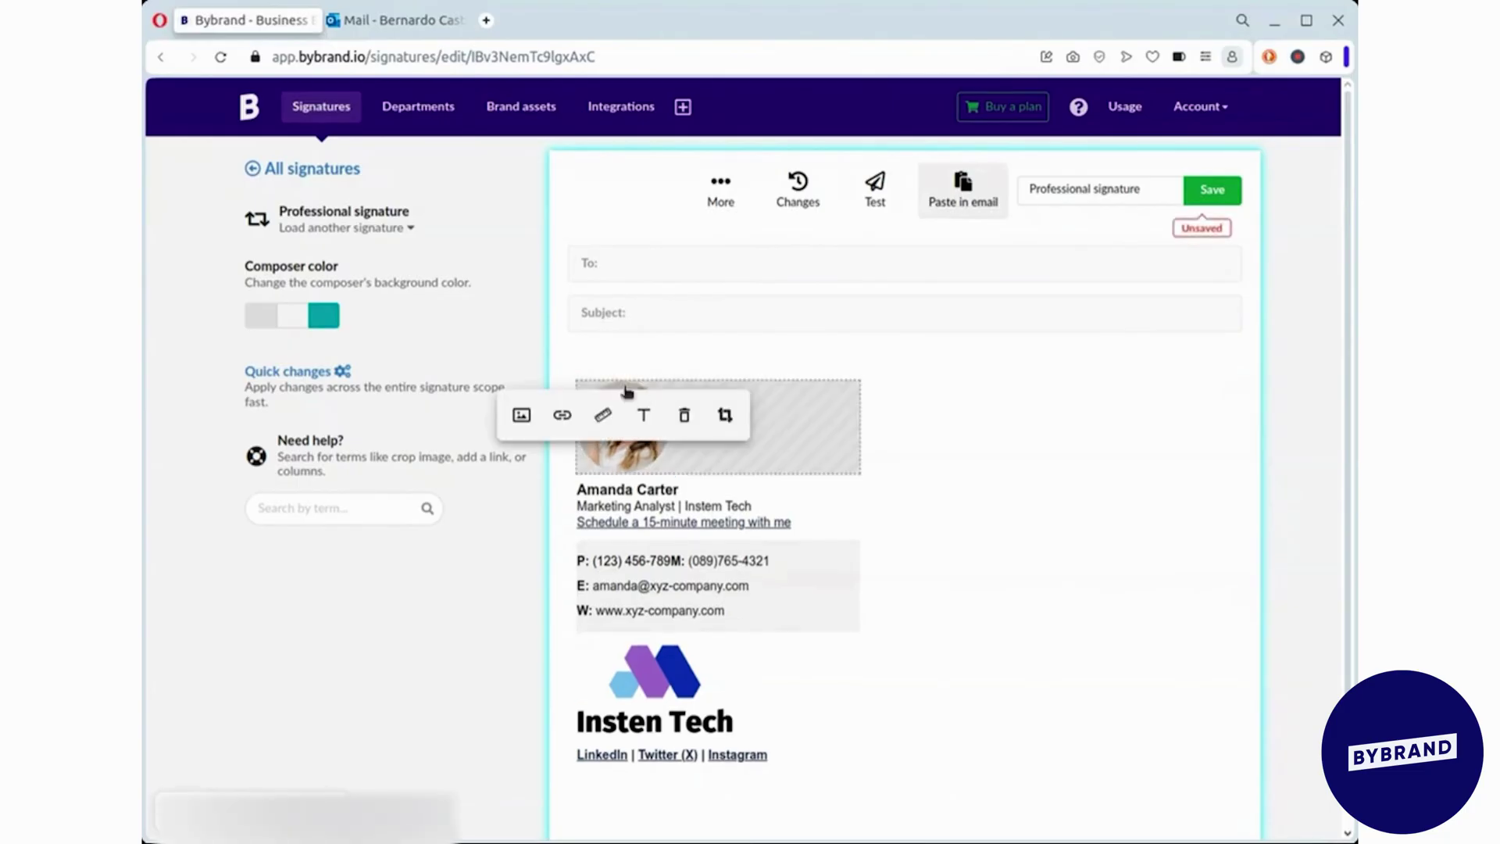
click(601, 417)
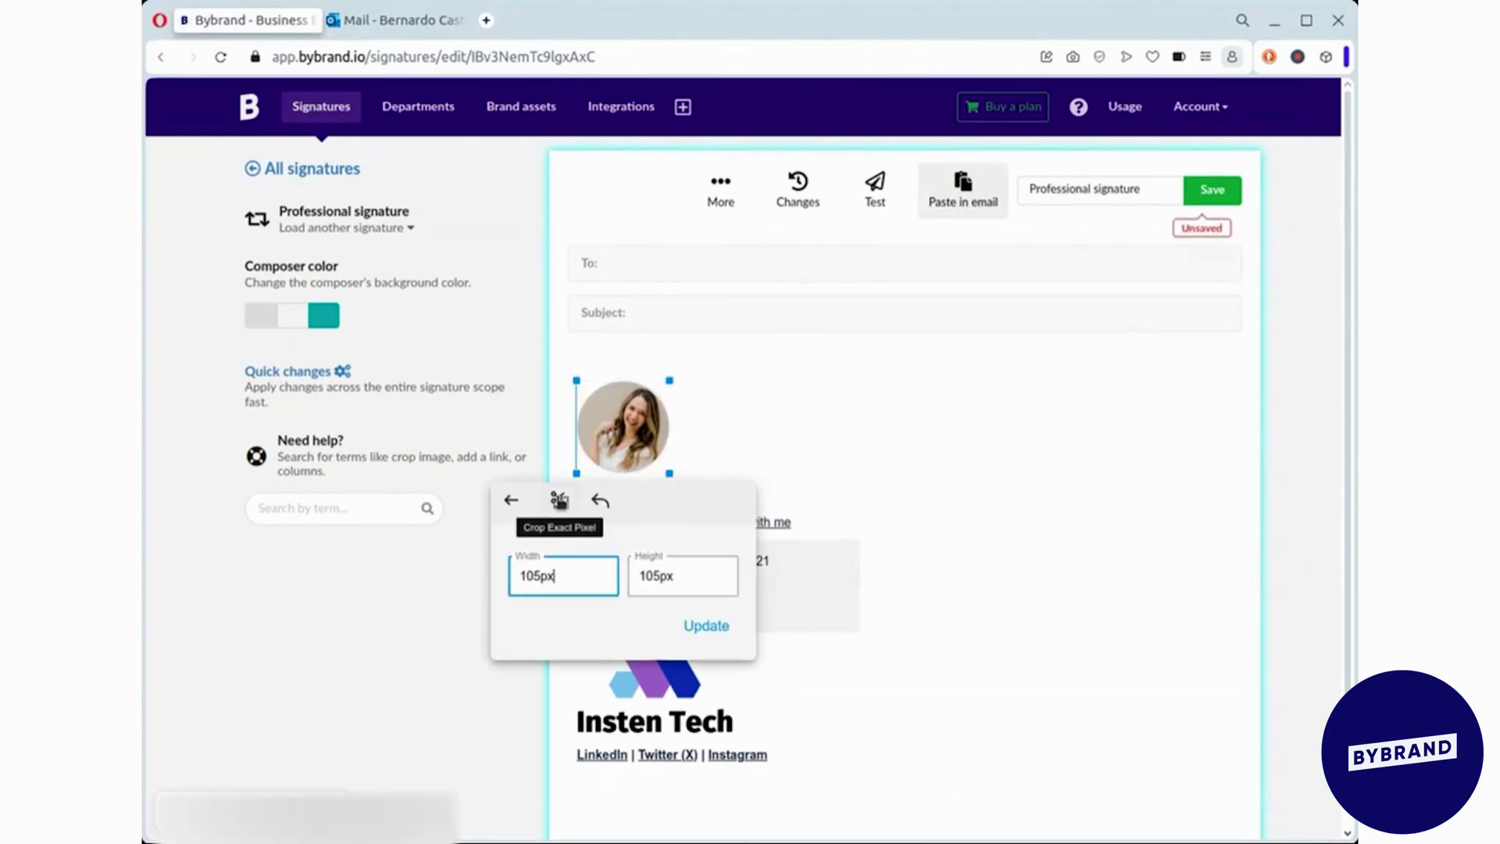
click(576, 507)
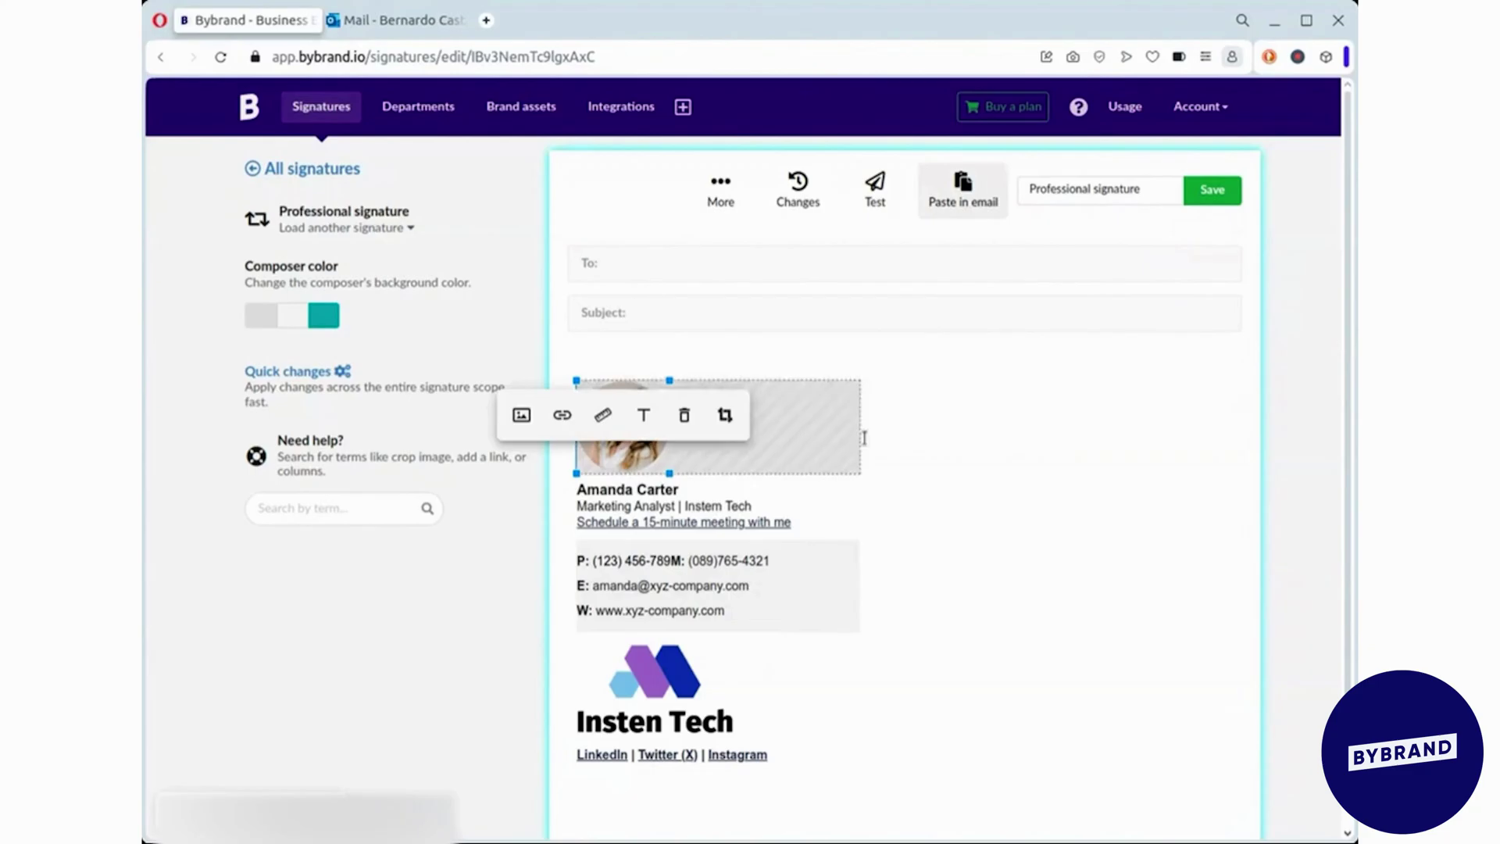
scroll(711, 543, down, 2)
click(711, 542)
click(633, 543)
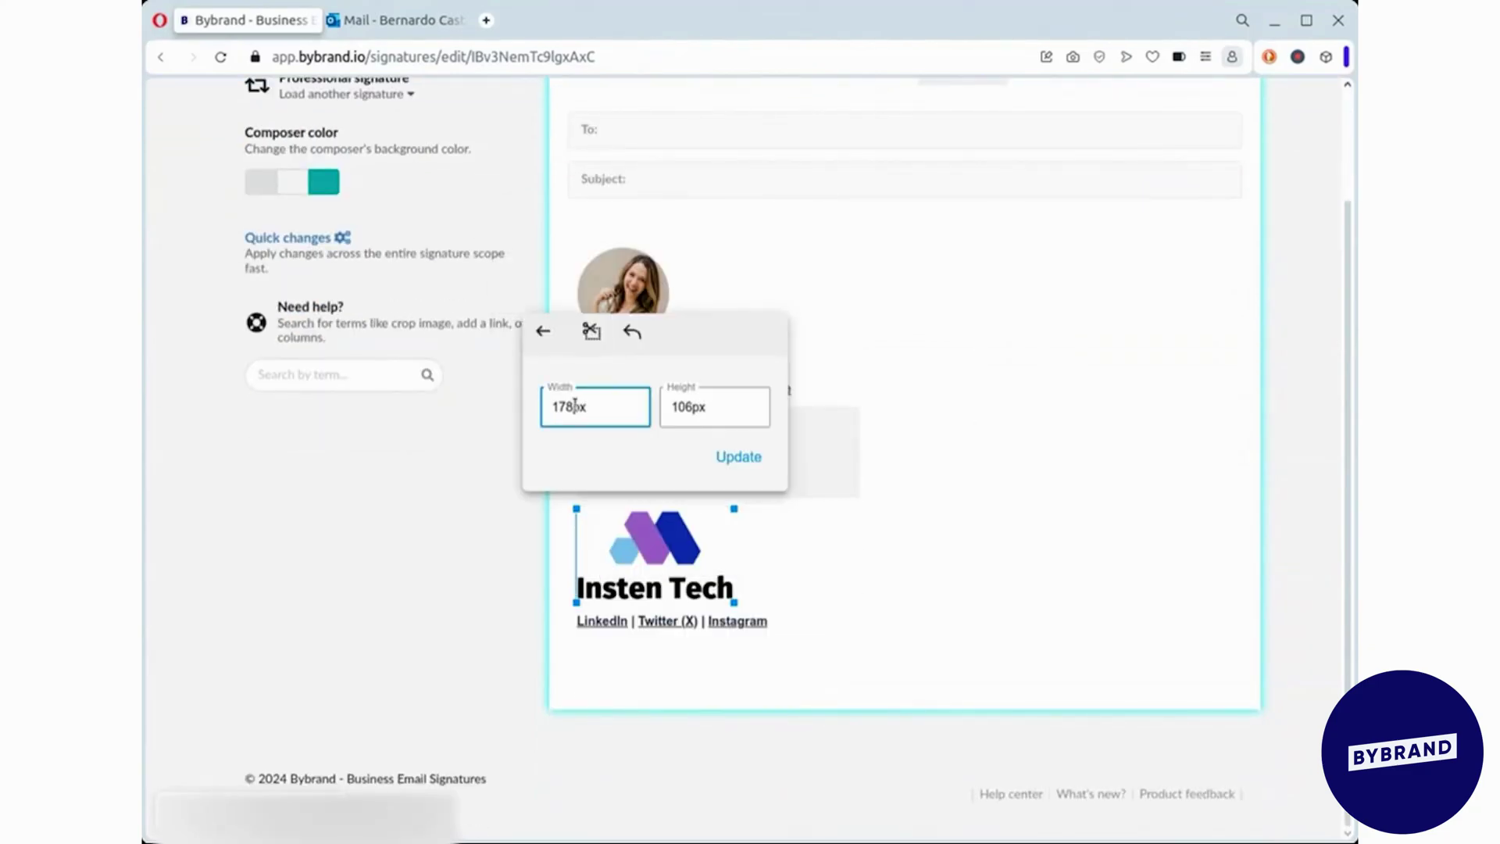
click(738, 456)
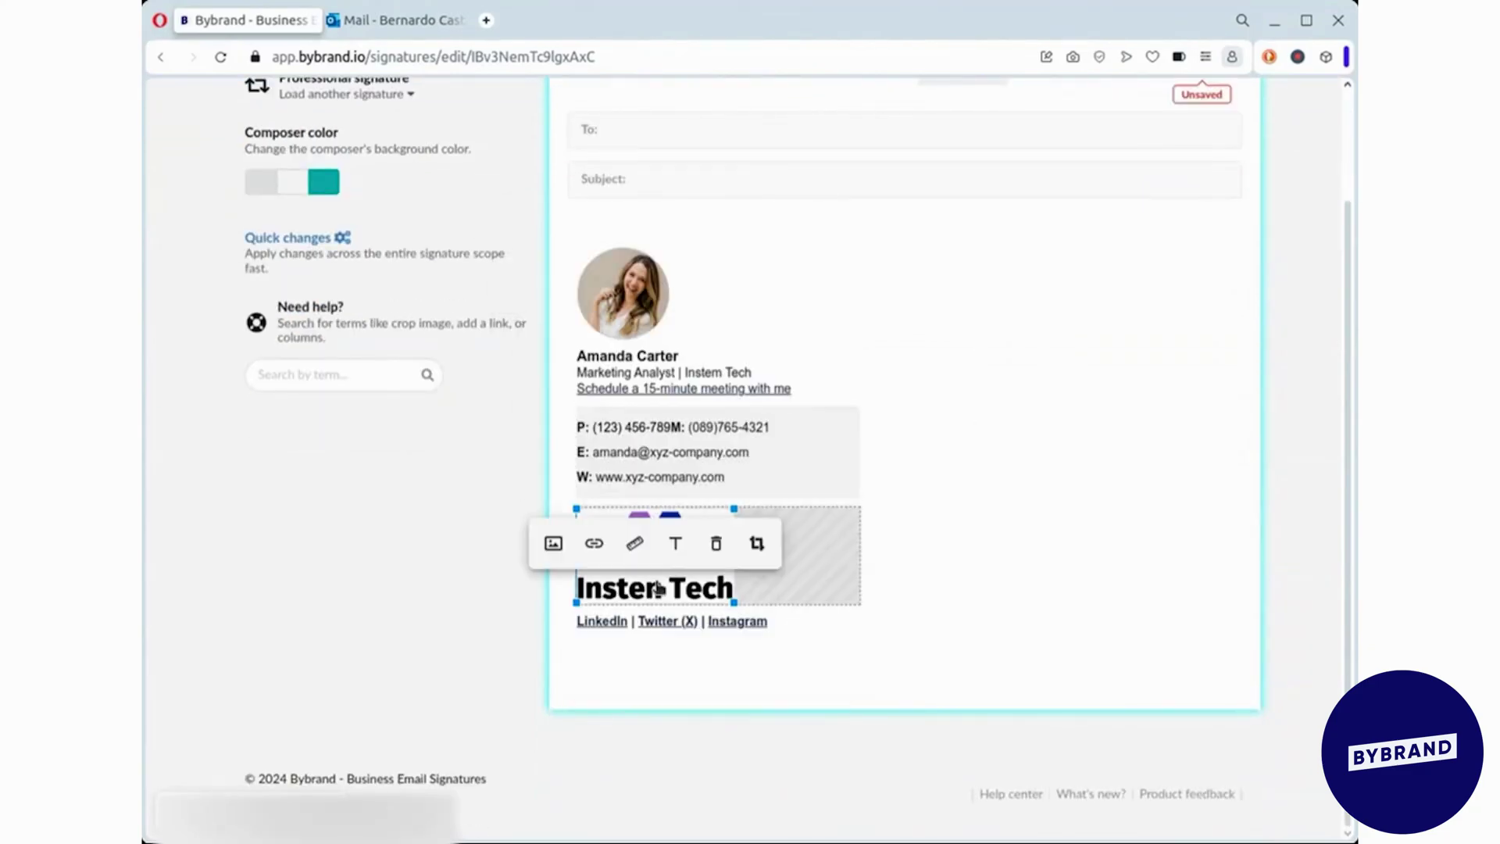
drag(802, 621, 737, 619)
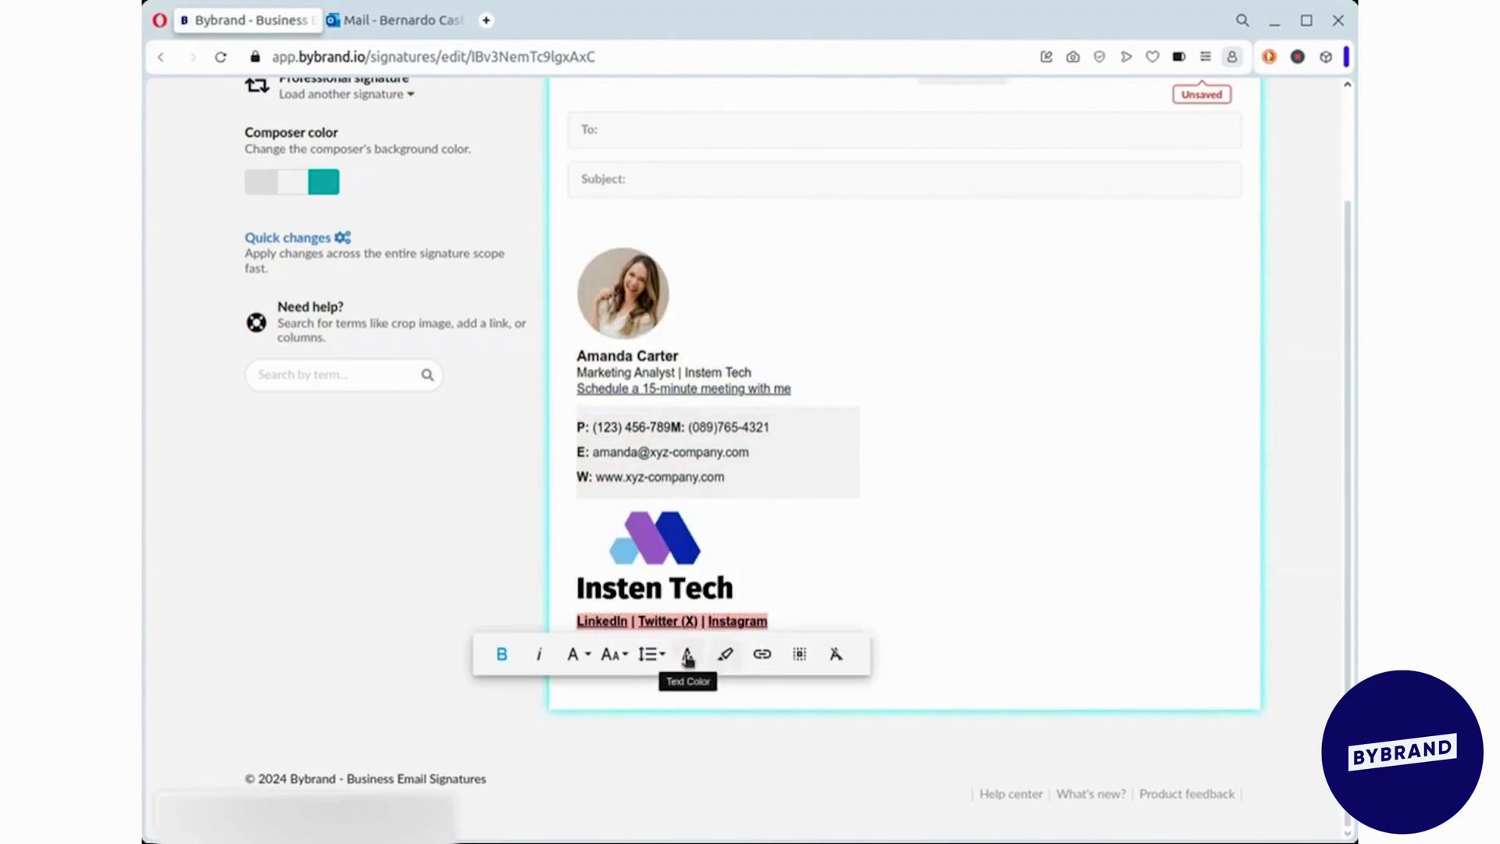
- Recolour the social link texts, including Twitter (X), dark navy
click(686, 653)
click(841, 494)
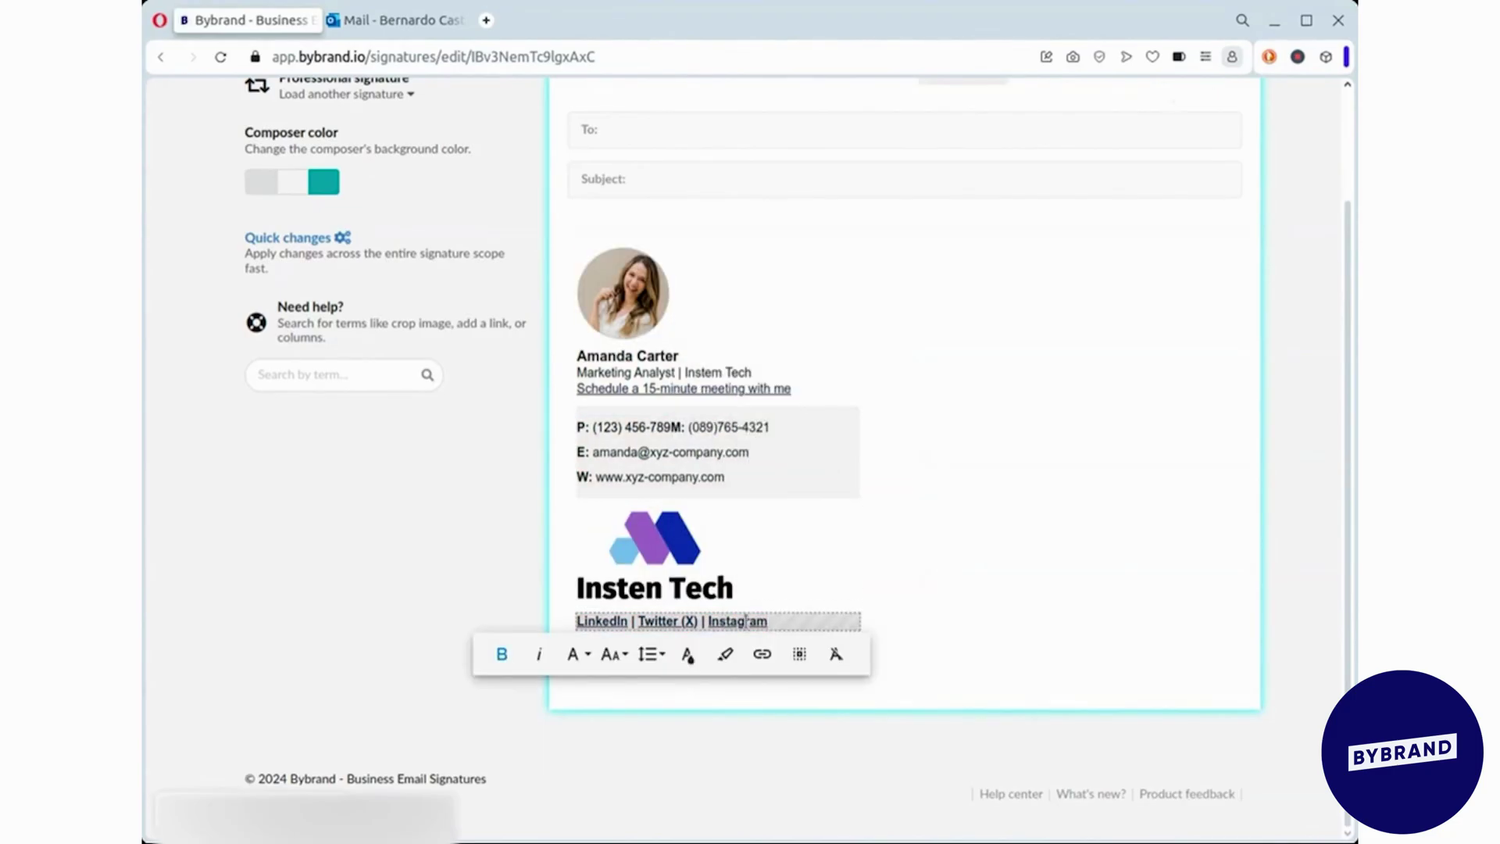
click(754, 654)
click(813, 519)
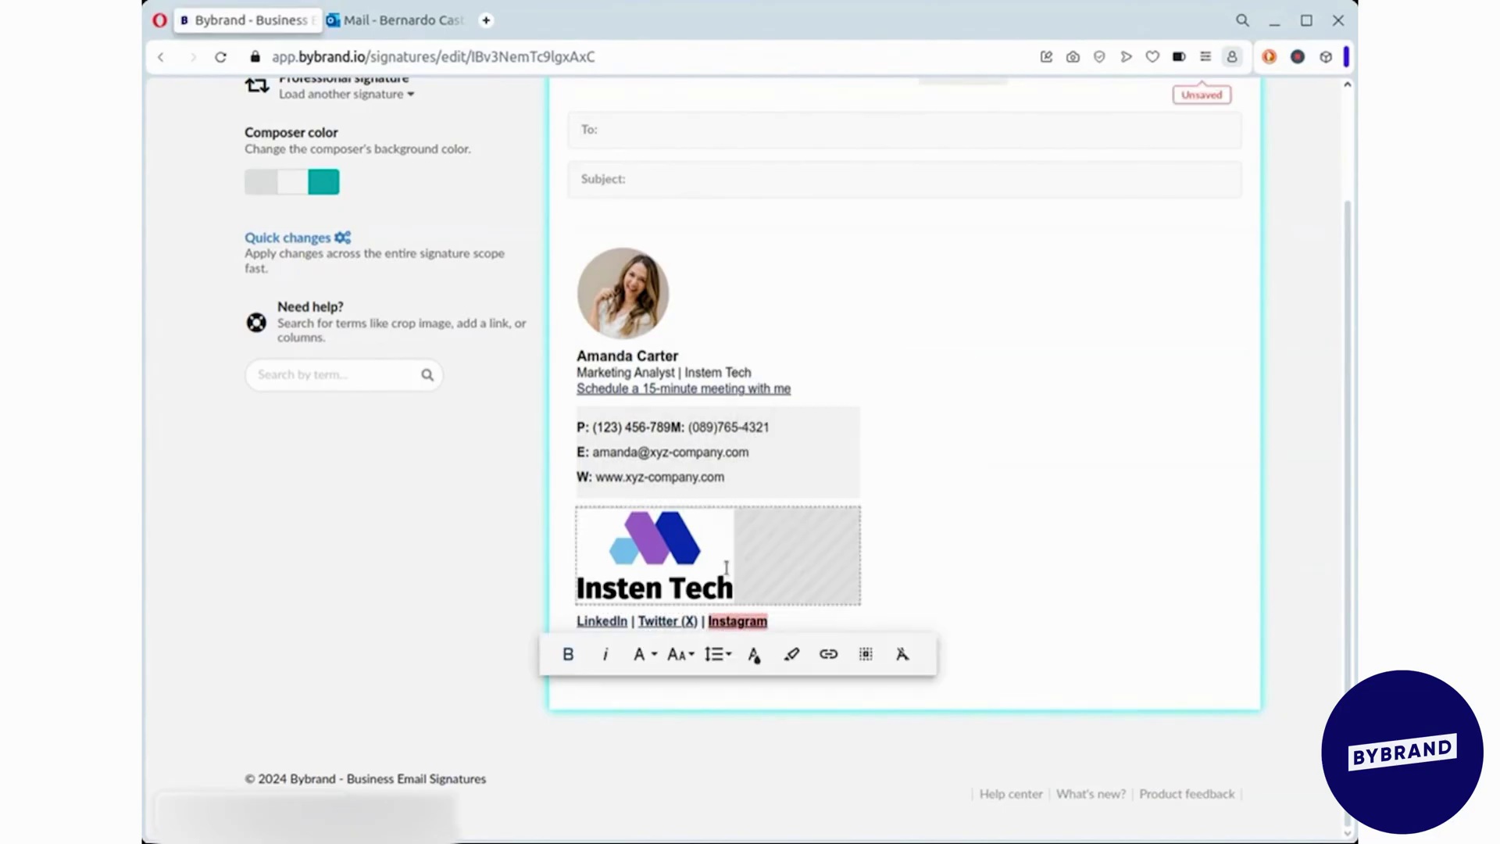
click(668, 617)
double_click(668, 617)
click(769, 662)
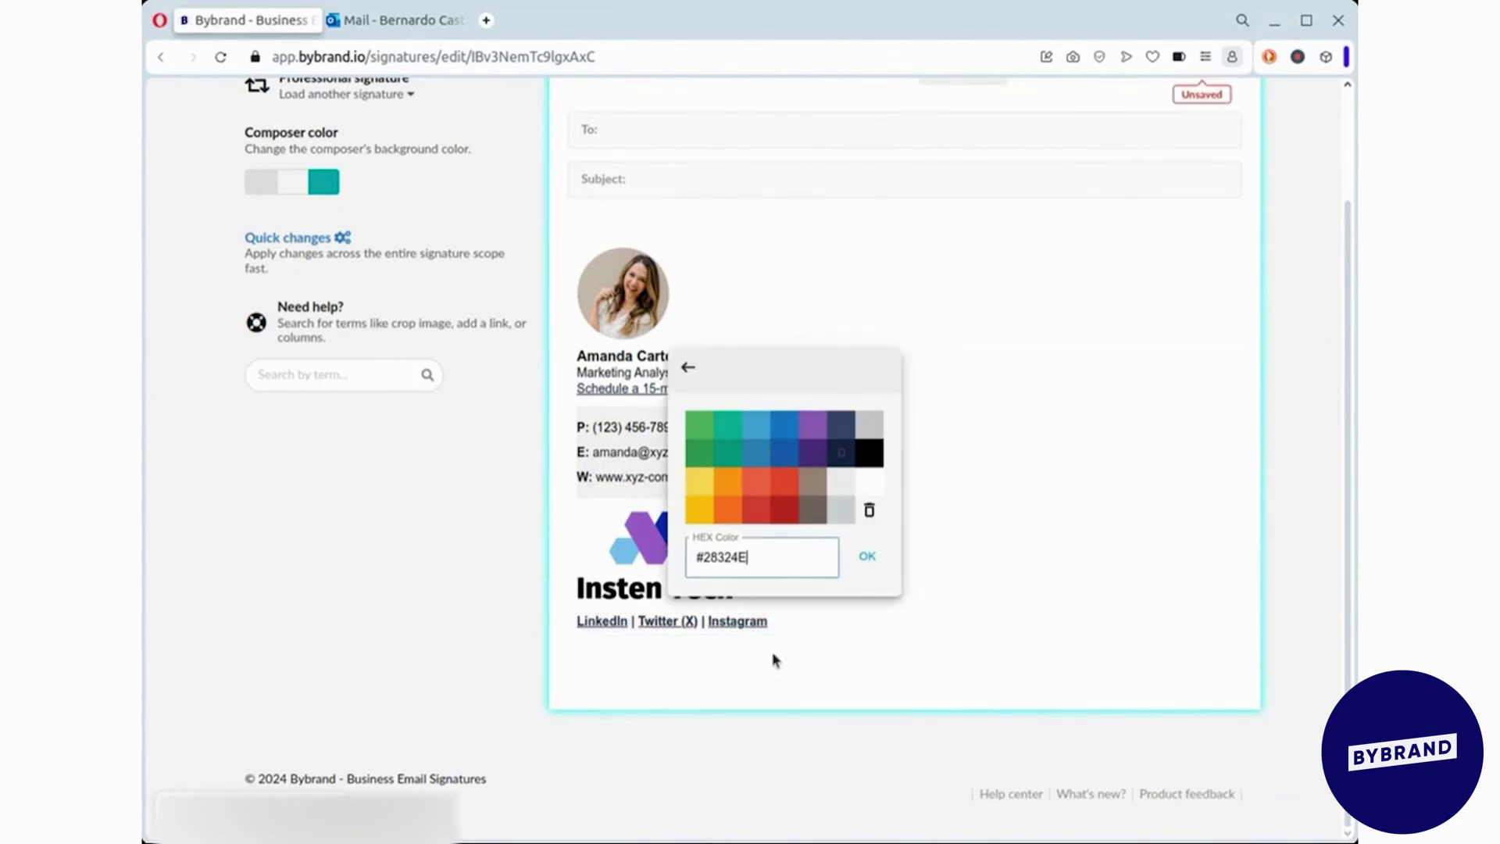
click(844, 461)
- Link the LinkedIn label to a linkedin.com profile address
drag(577, 621, 612, 621)
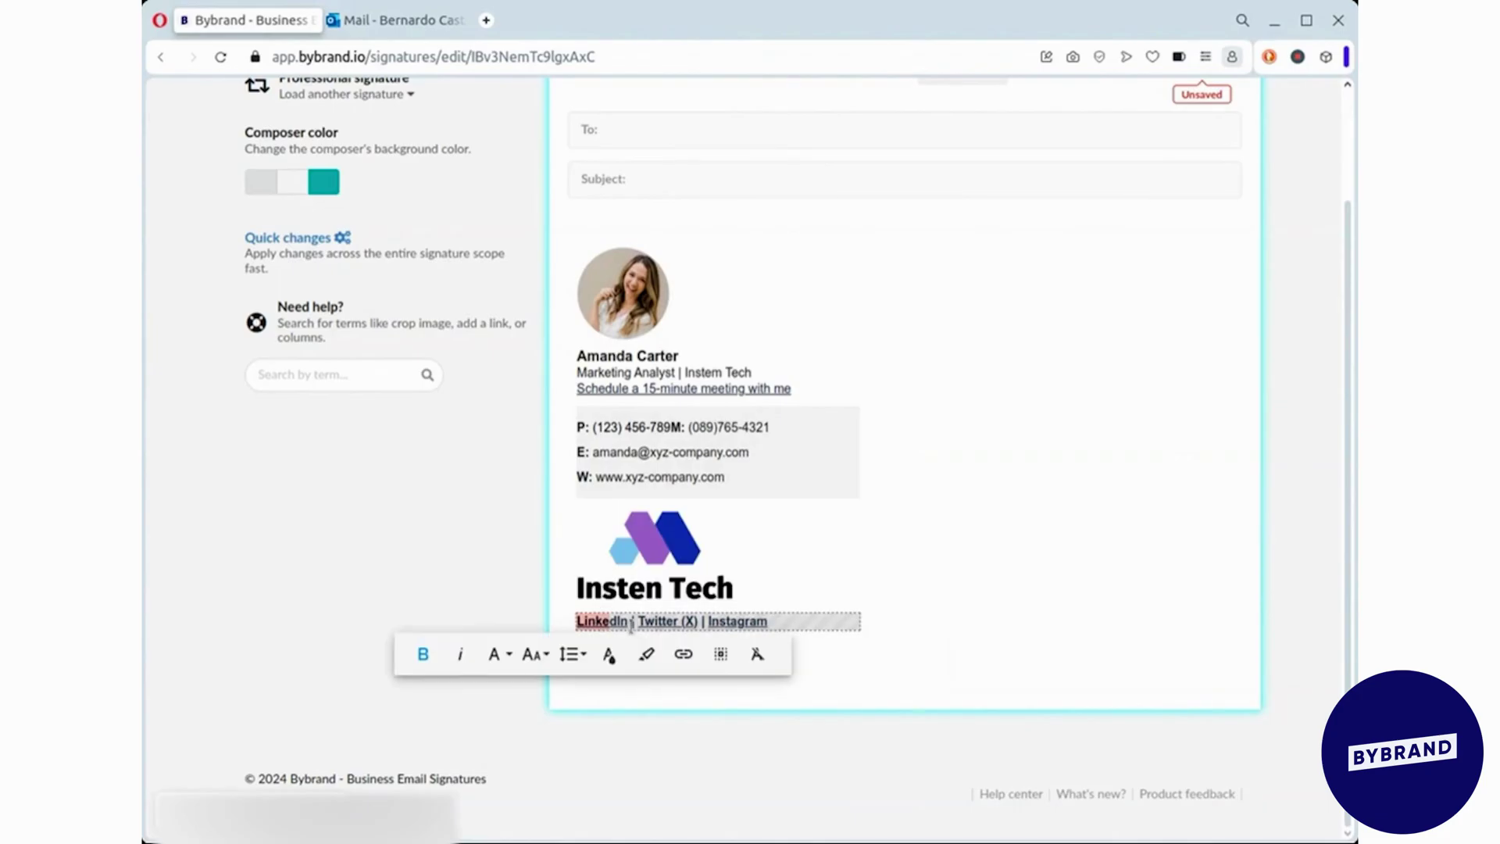
click(688, 621)
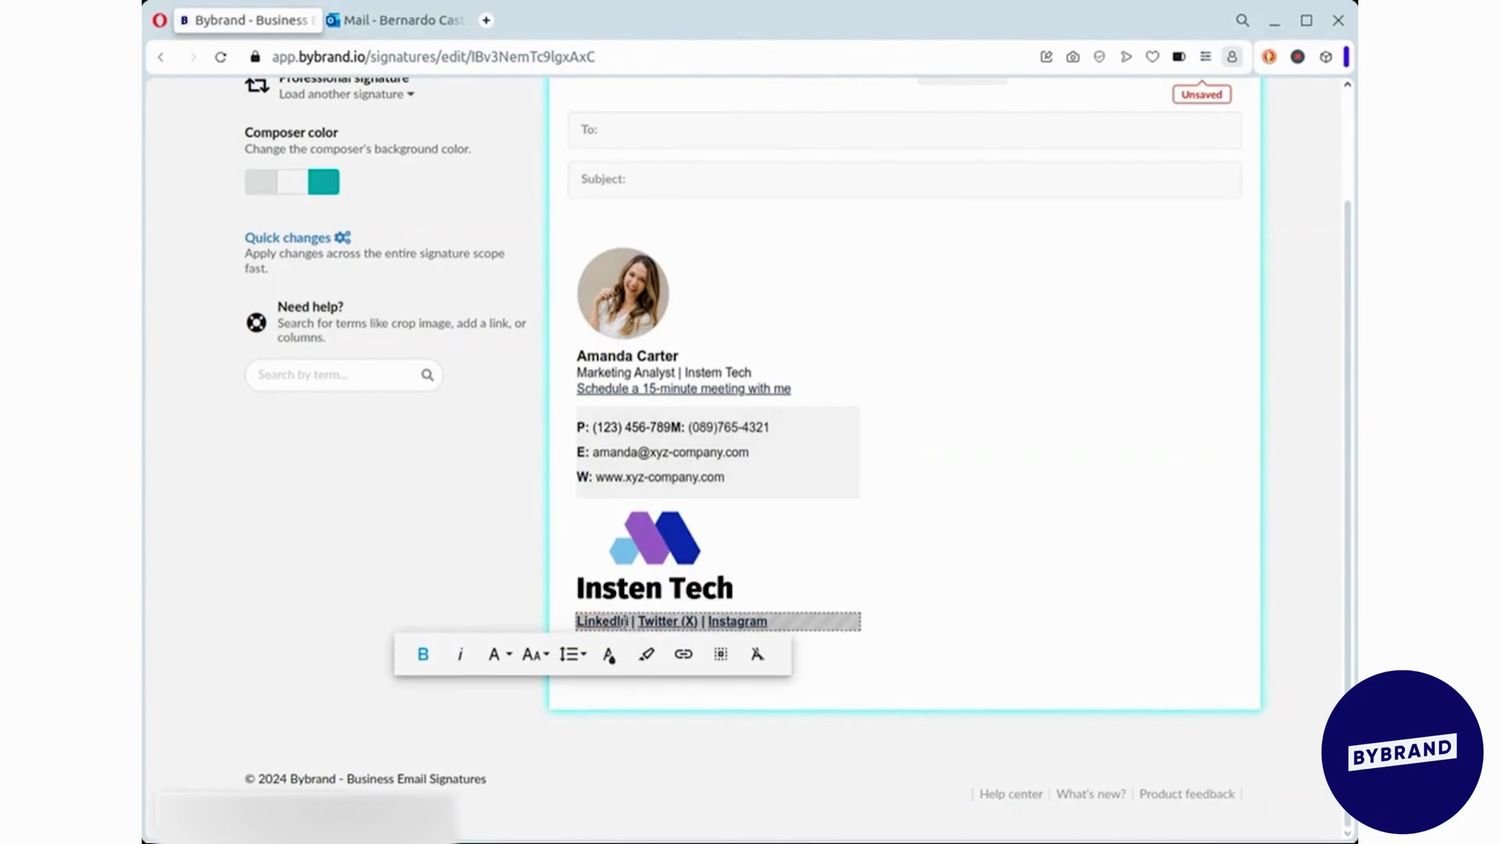
click(693, 656)
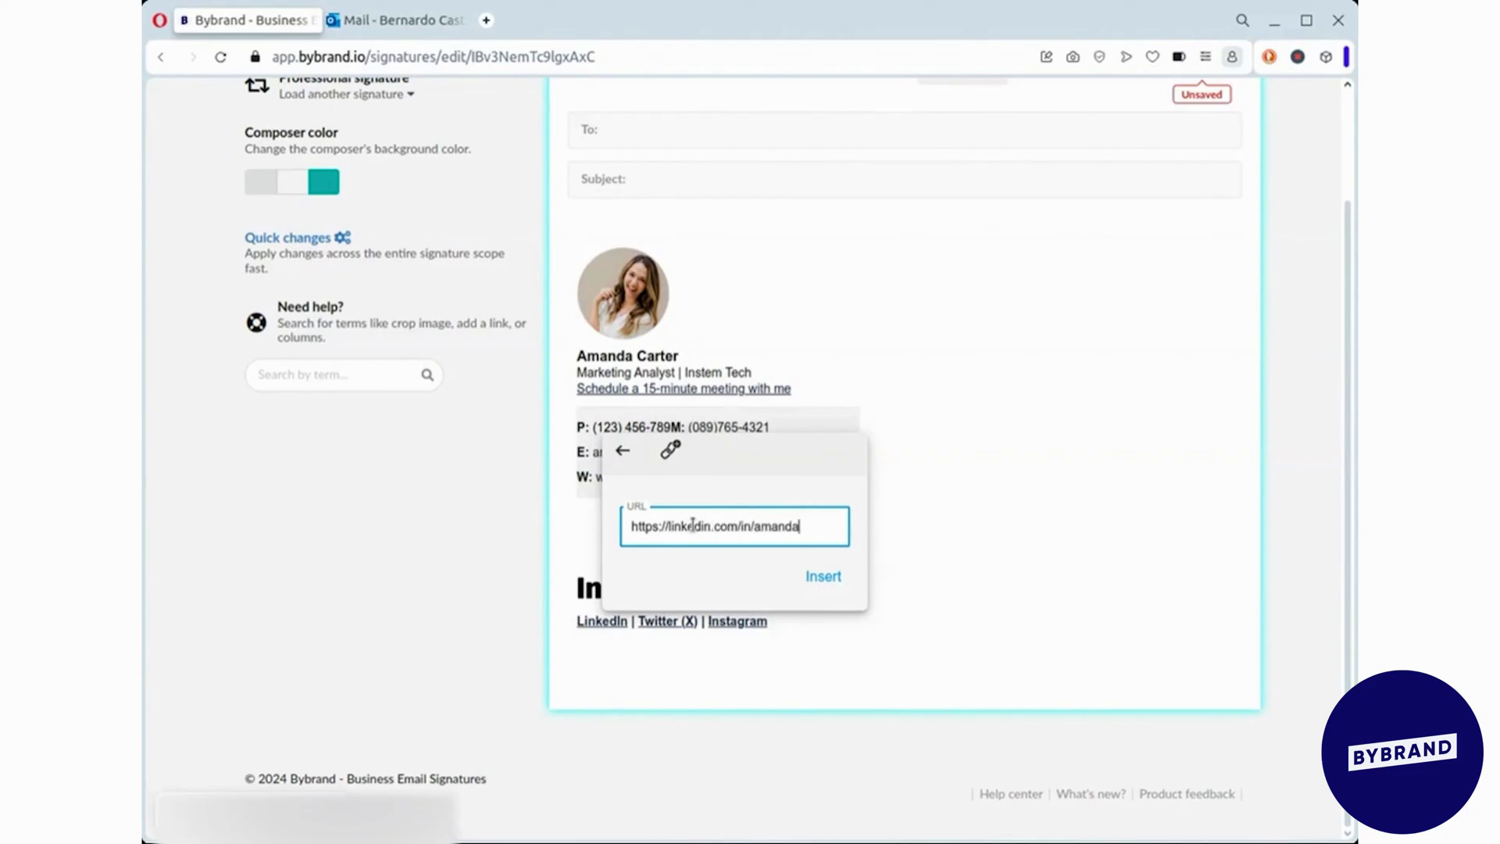
click(833, 578)
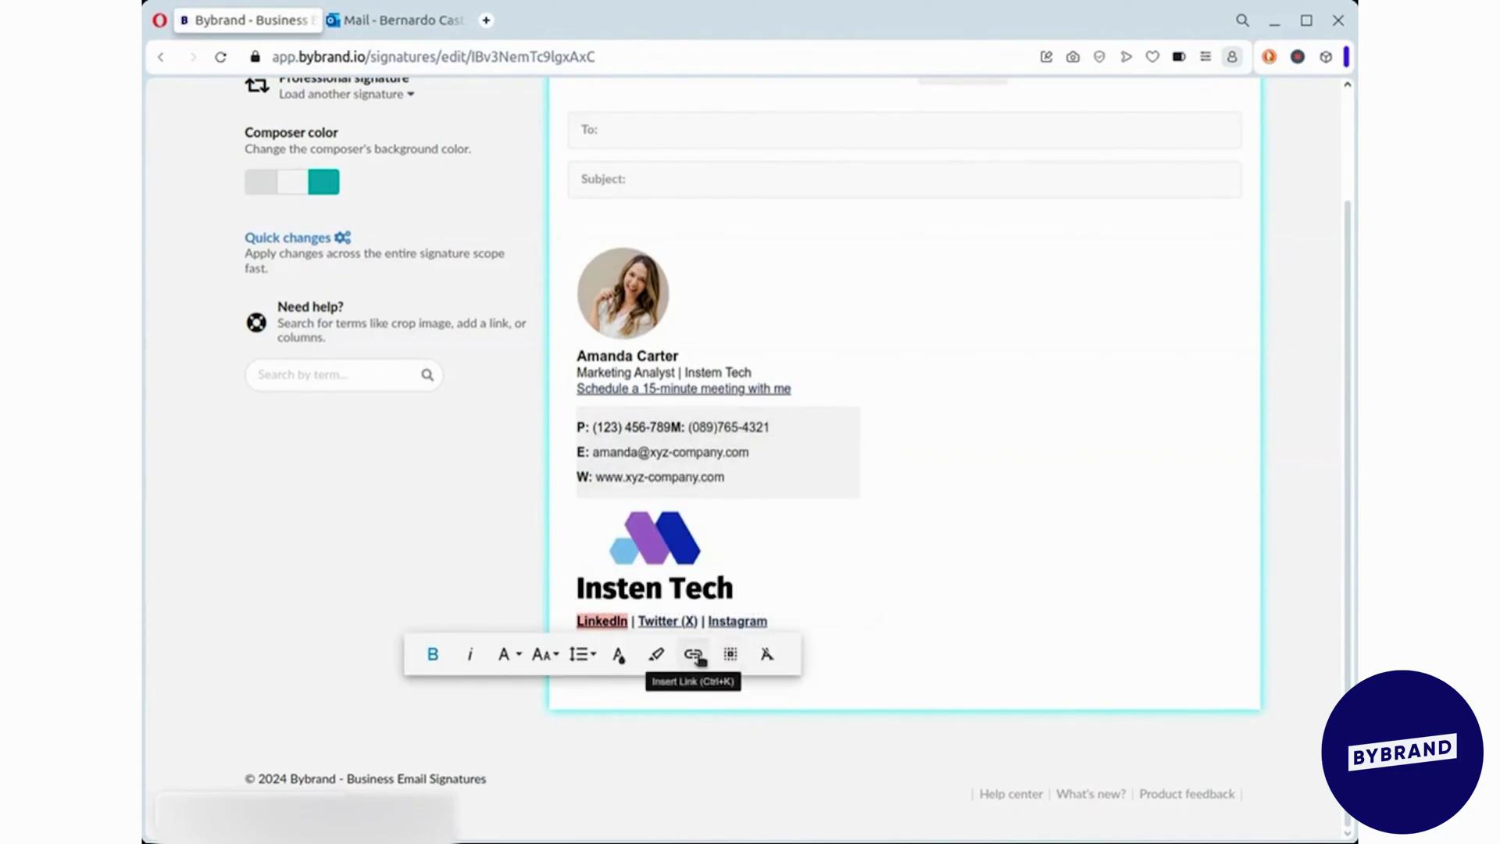
click(621, 655)
click(1048, 328)
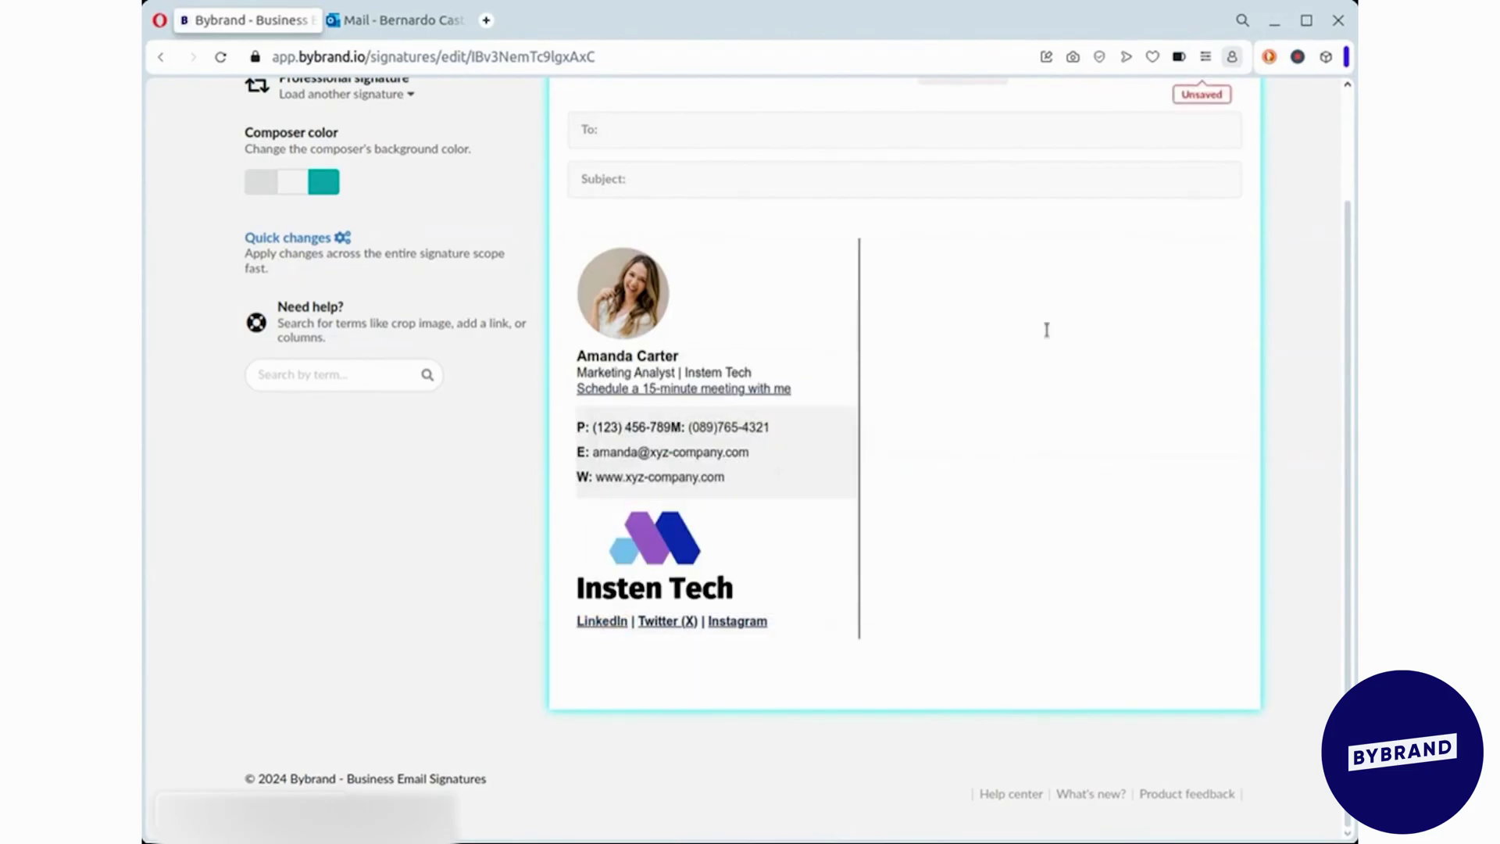
- Load the Minimalist signature and open it for editing
scroll(1048, 328, up, 5)
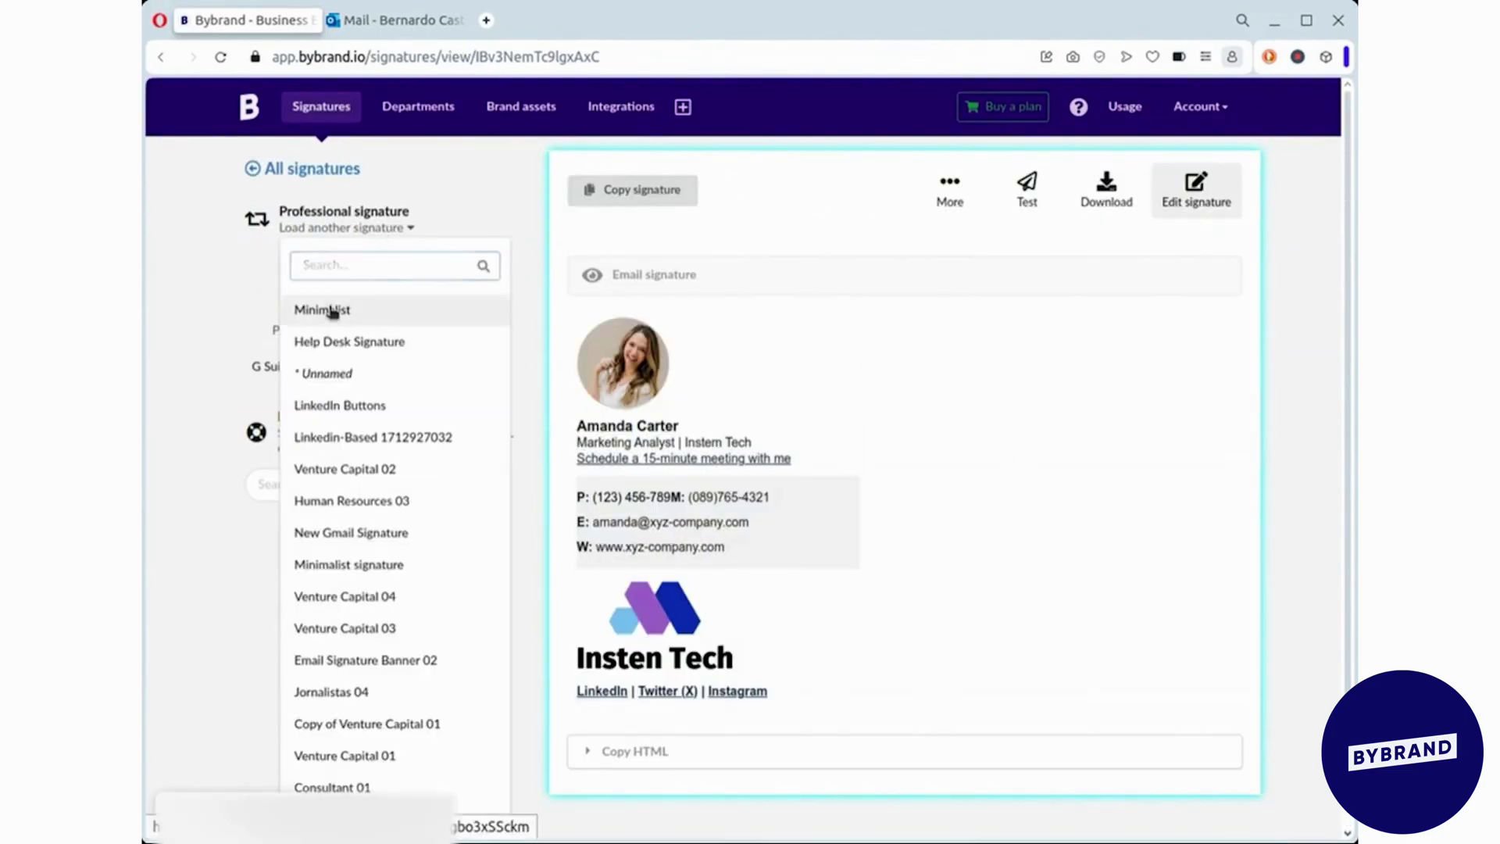
click(335, 308)
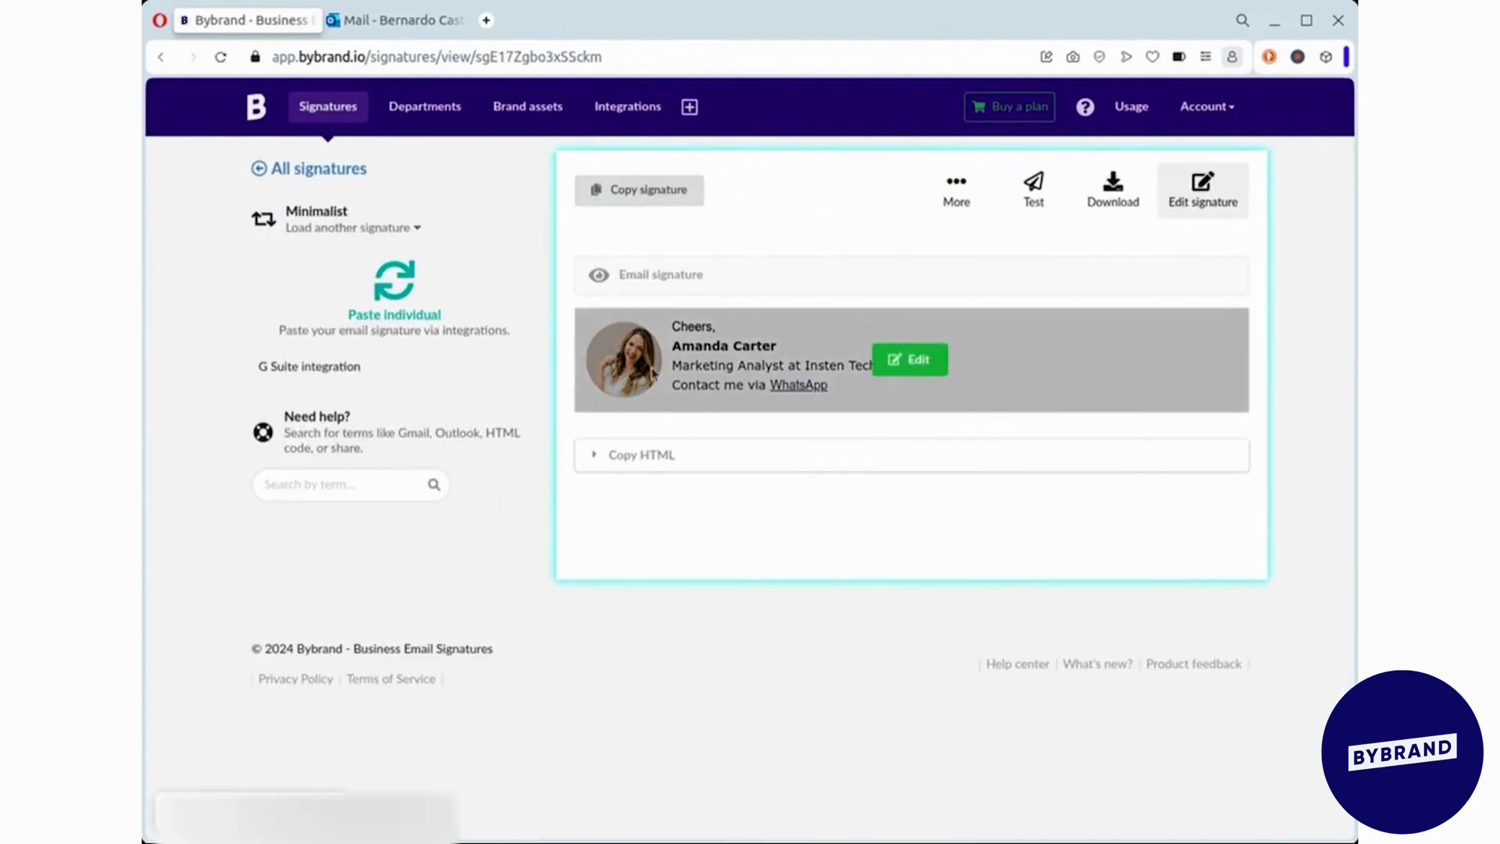
click(910, 362)
- Replace the profile photo with a new gallery image, shrink it slightly, and copy the signature
click(624, 422)
click(515, 424)
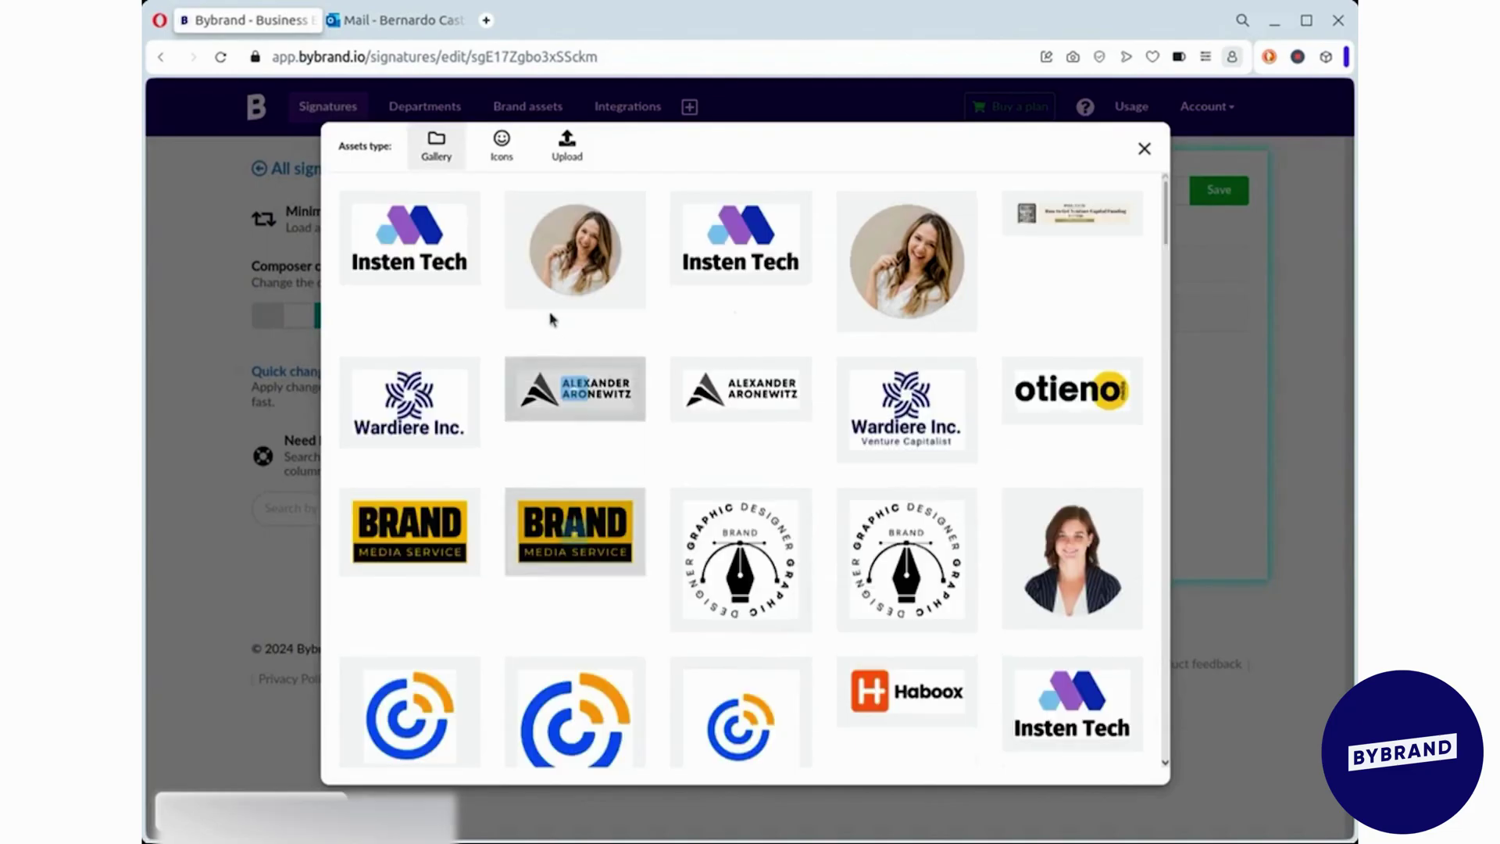
click(574, 249)
click(661, 391)
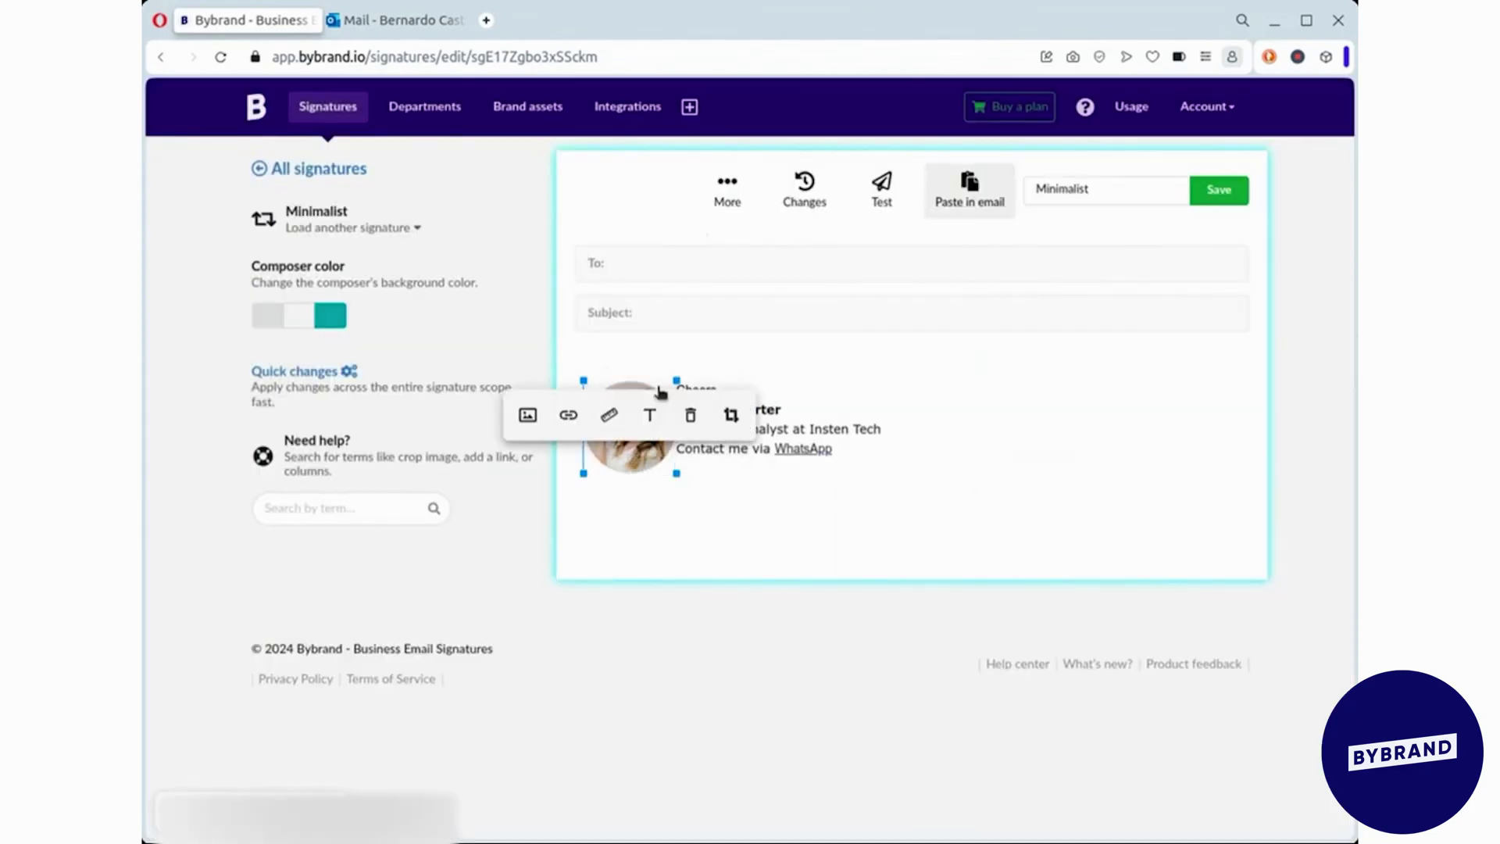
drag(670, 382, 665, 386)
click(902, 346)
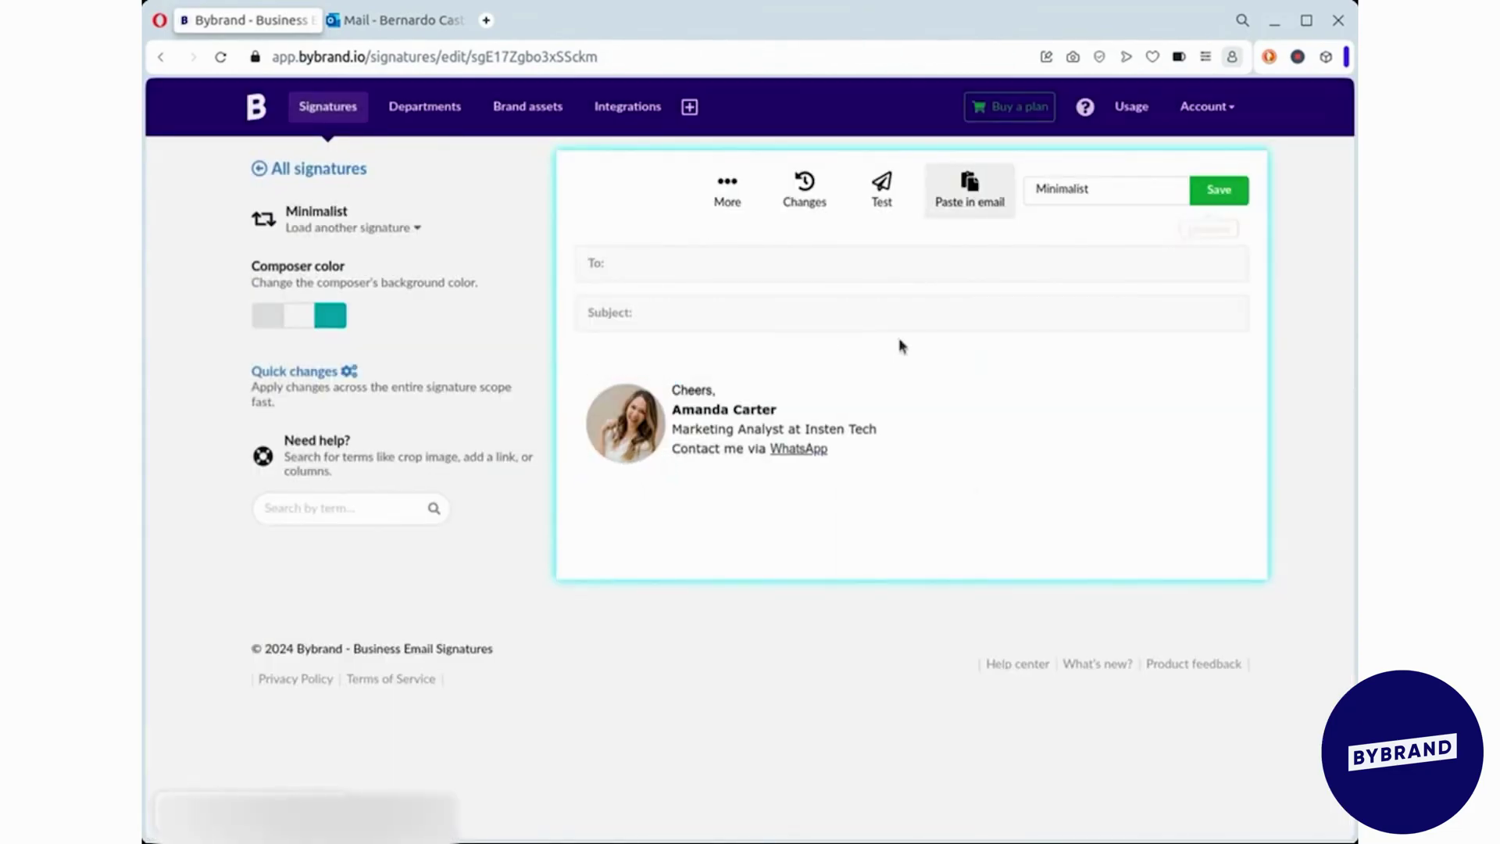
click(981, 195)
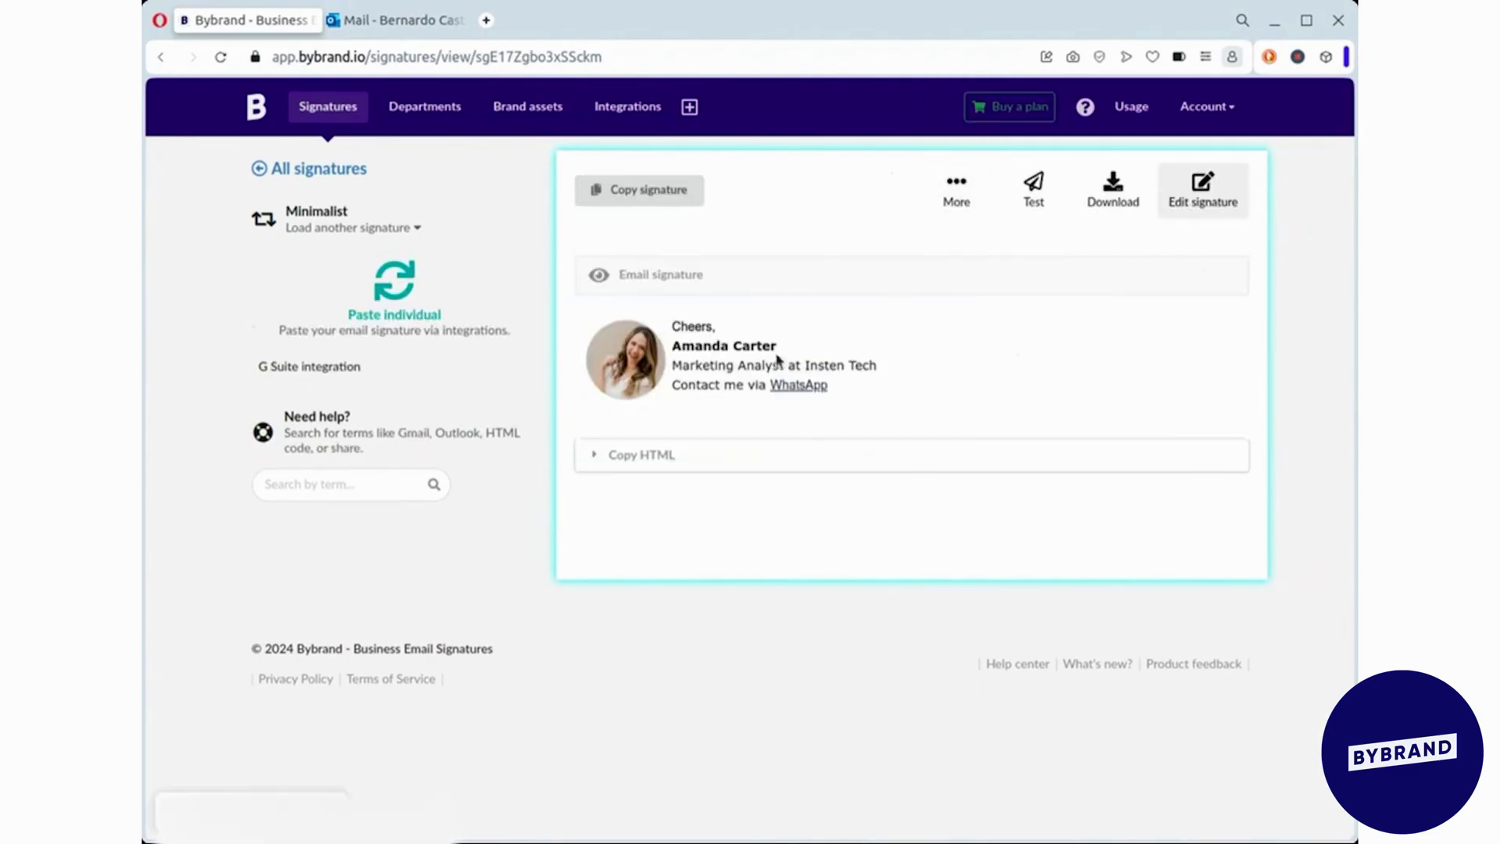
click(664, 190)
- Paste the updated Minimalist design into Outlook's signature editor and save
click(394, 21)
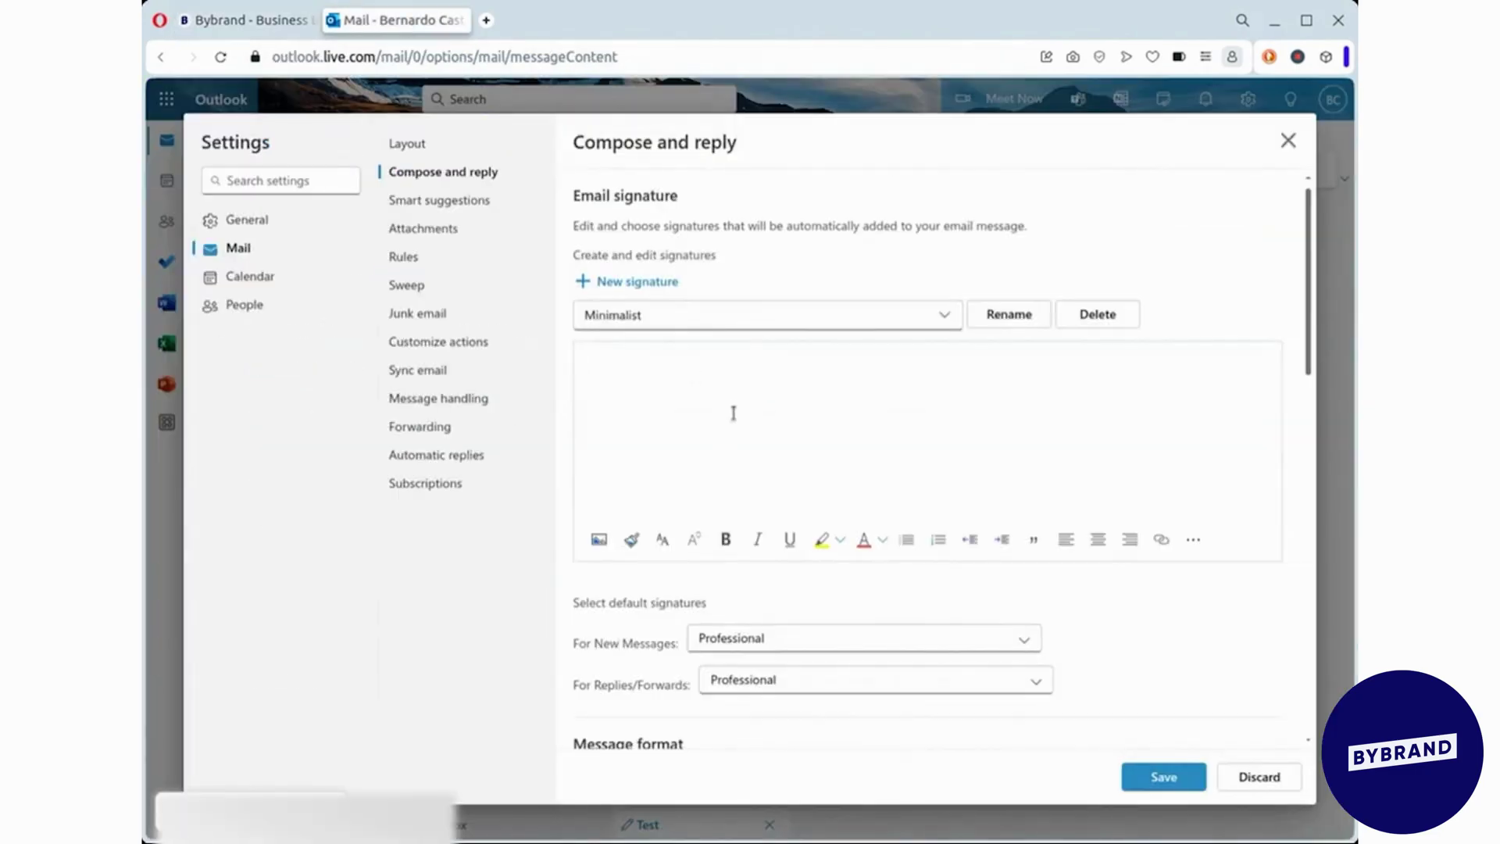
click(733, 415)
key(ctrl+v)
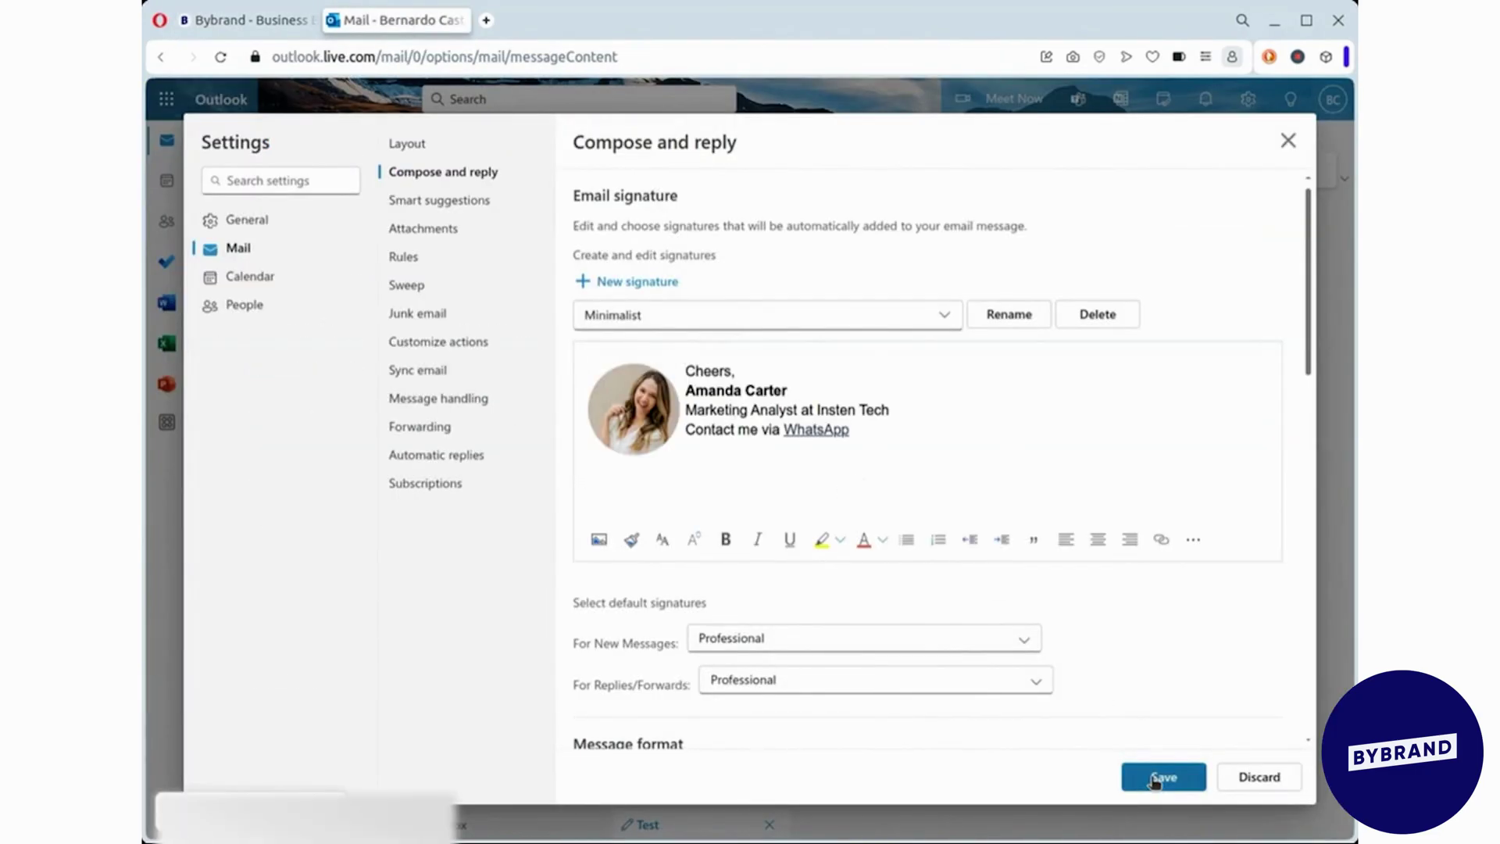
click(1164, 777)
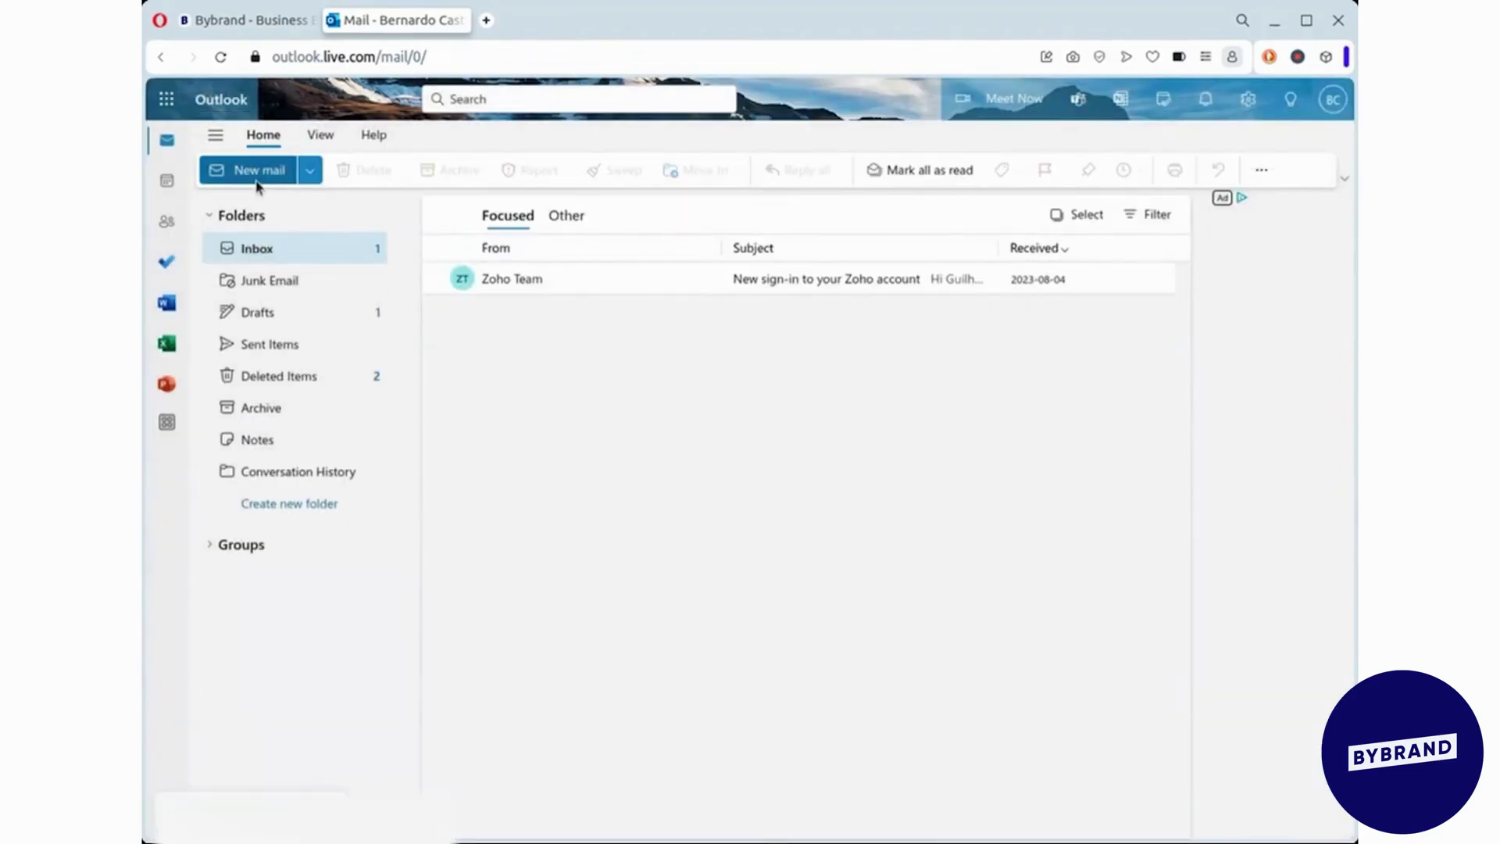
- Start a new email and insert the Minimalist signature into it
click(249, 168)
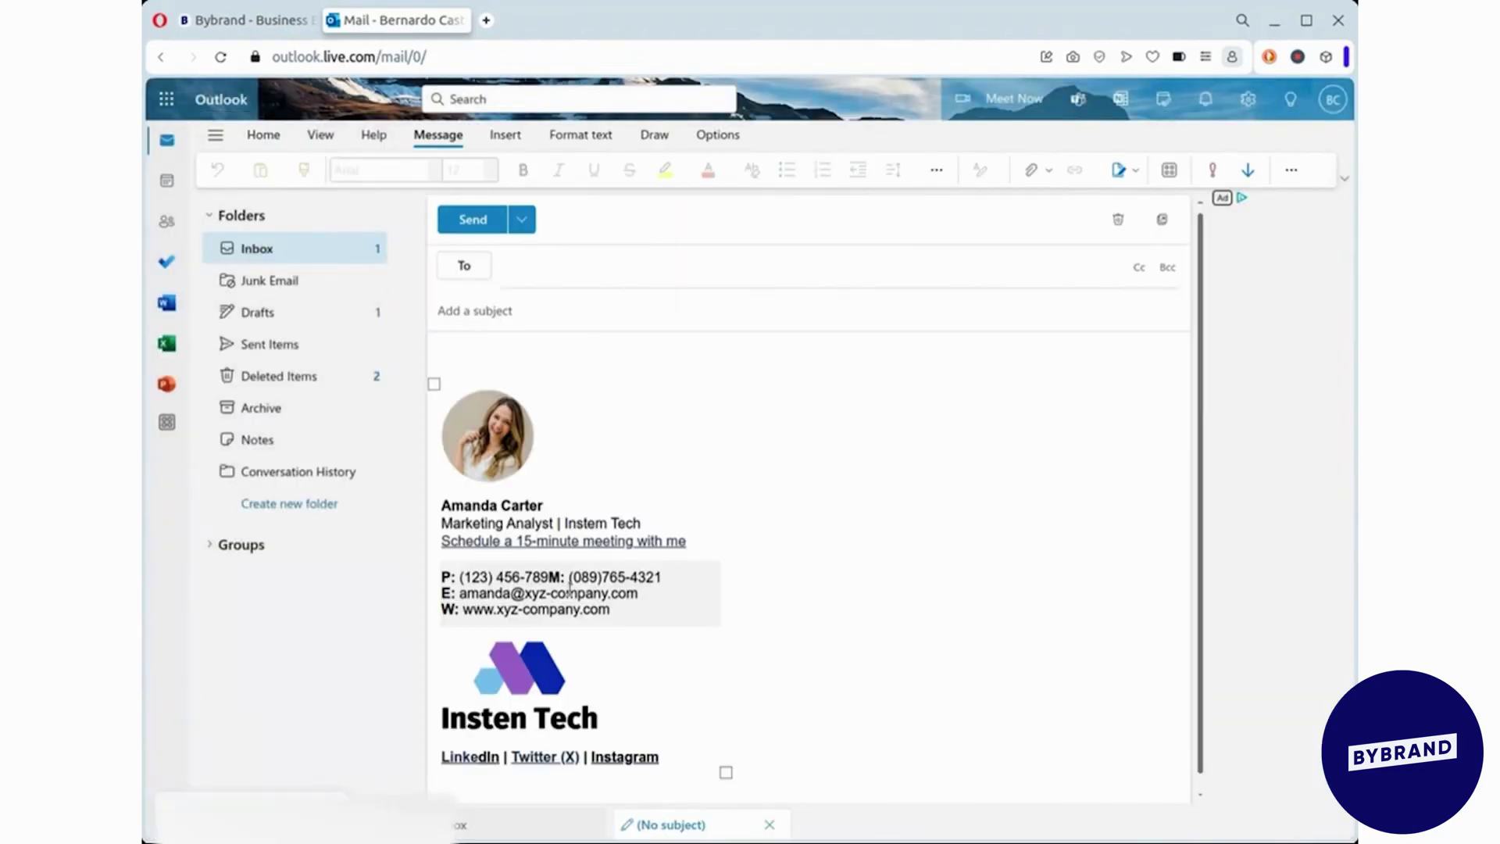
click(504, 287)
click(1128, 178)
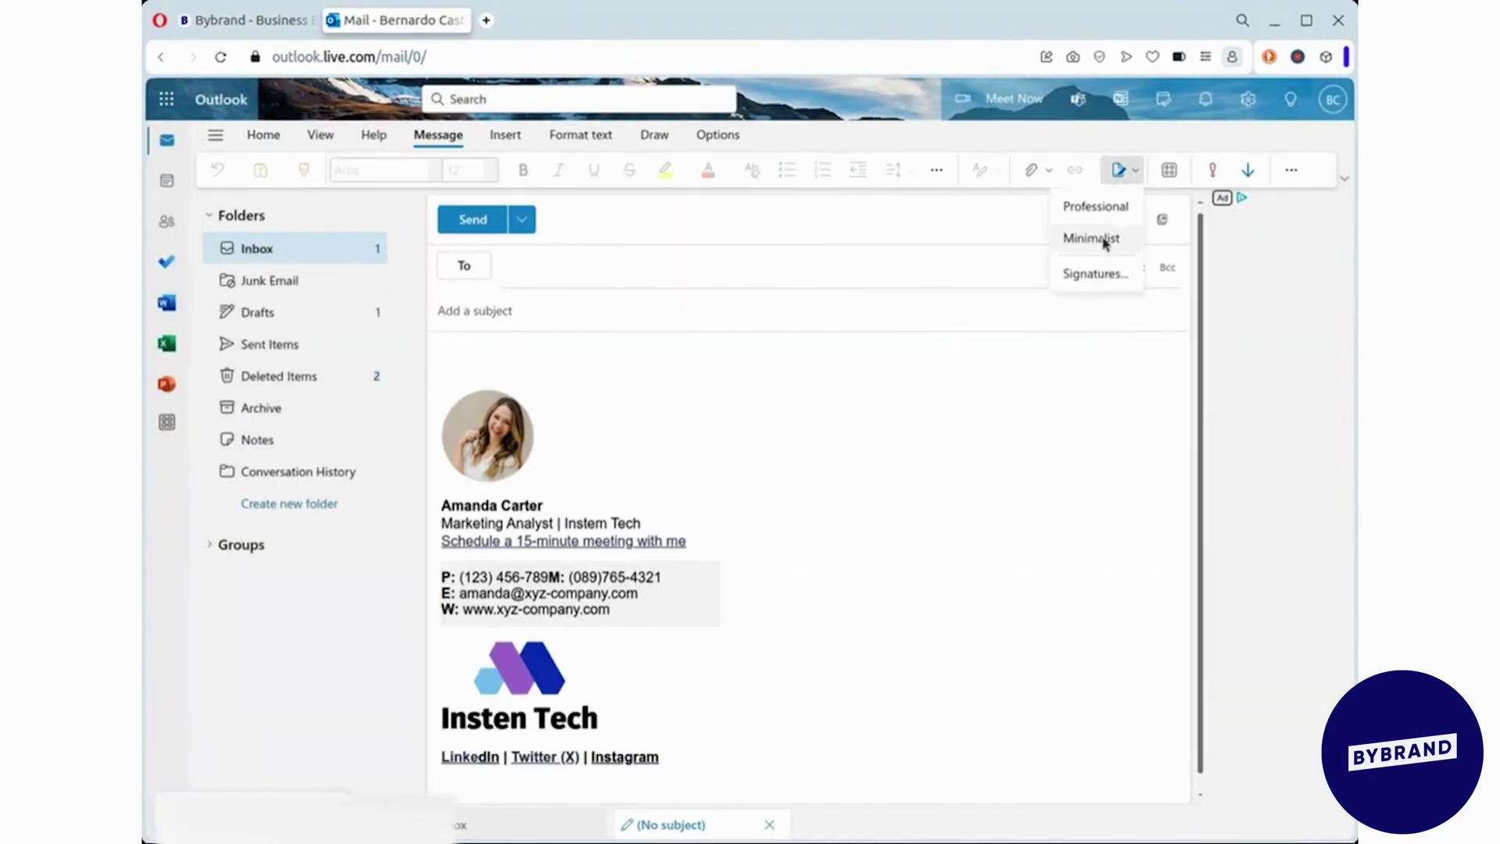
click(1101, 238)
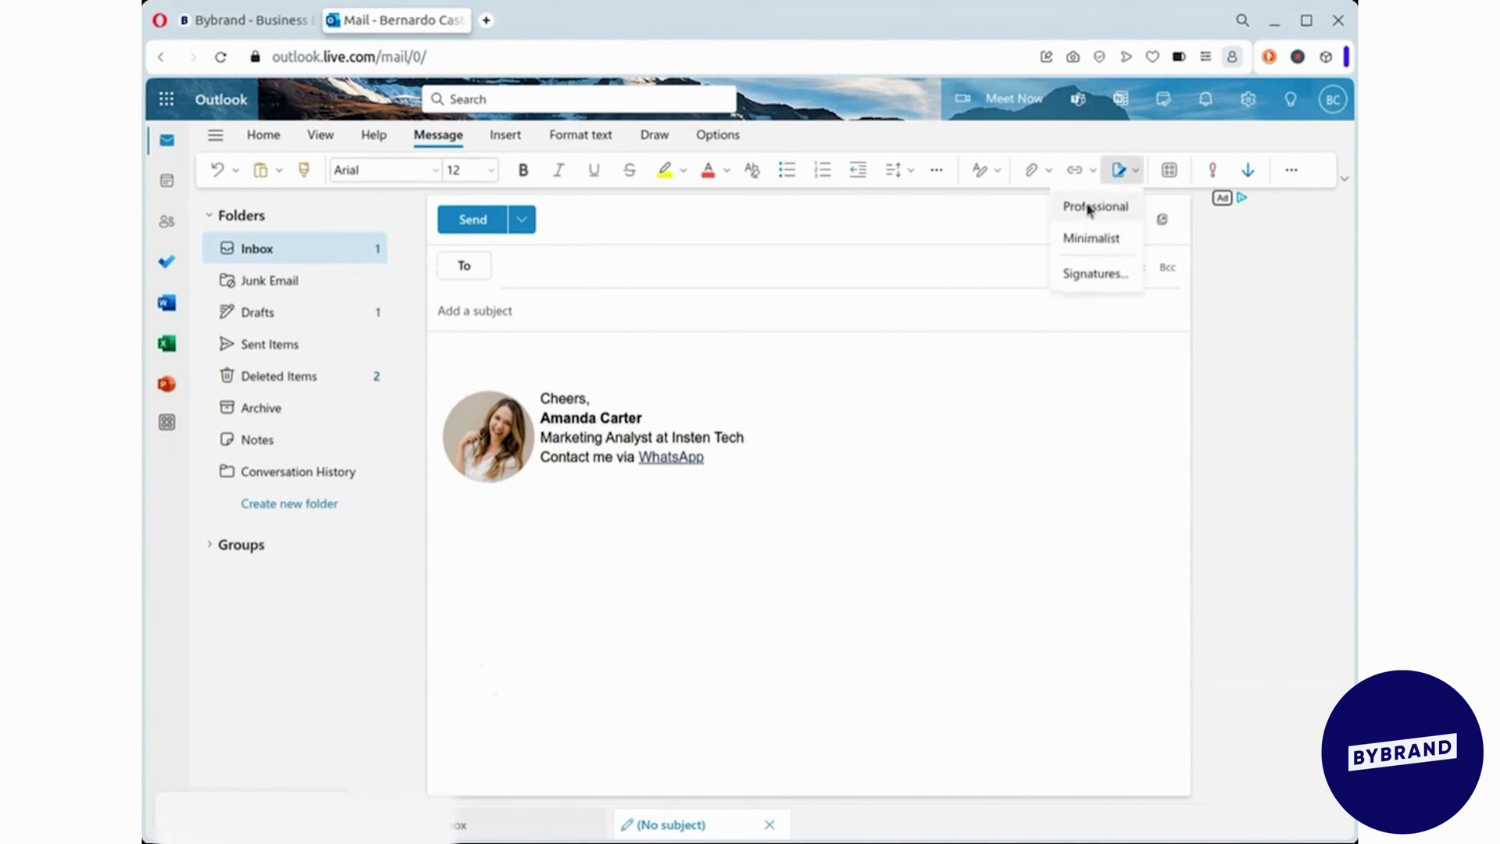